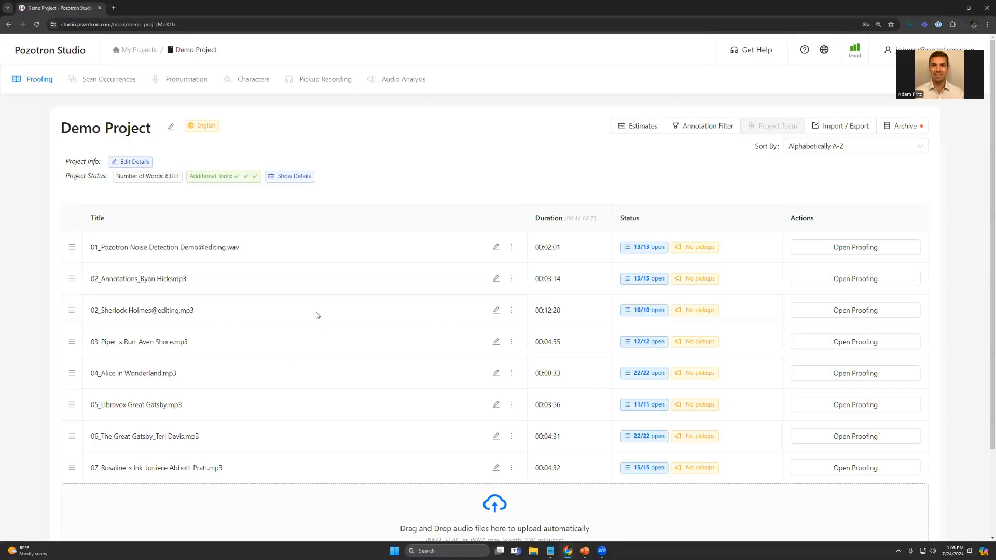
# Step: Start a new project from My Projects and examine its Project Settings for ISBN or ID and final due date
pyautogui.click(139, 50)
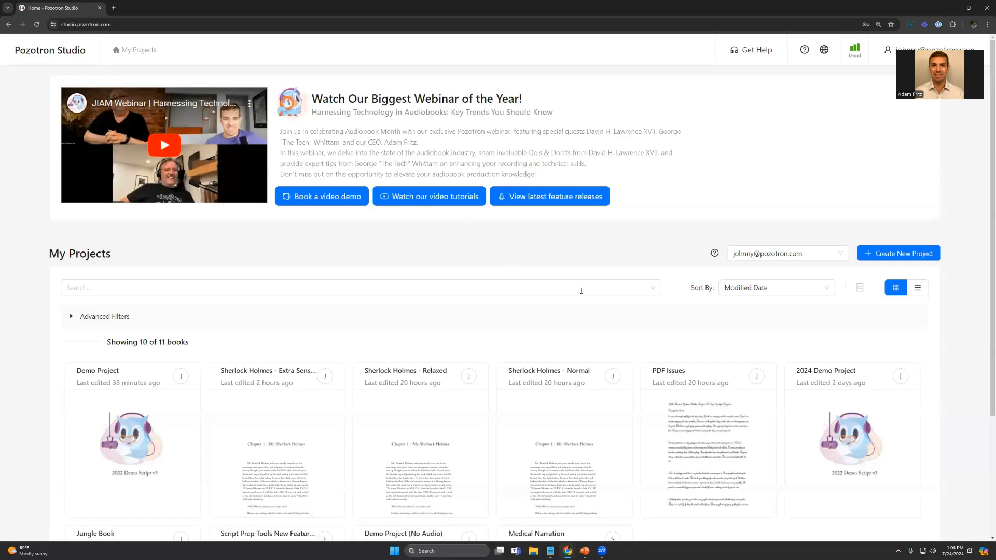
pyautogui.click(900, 253)
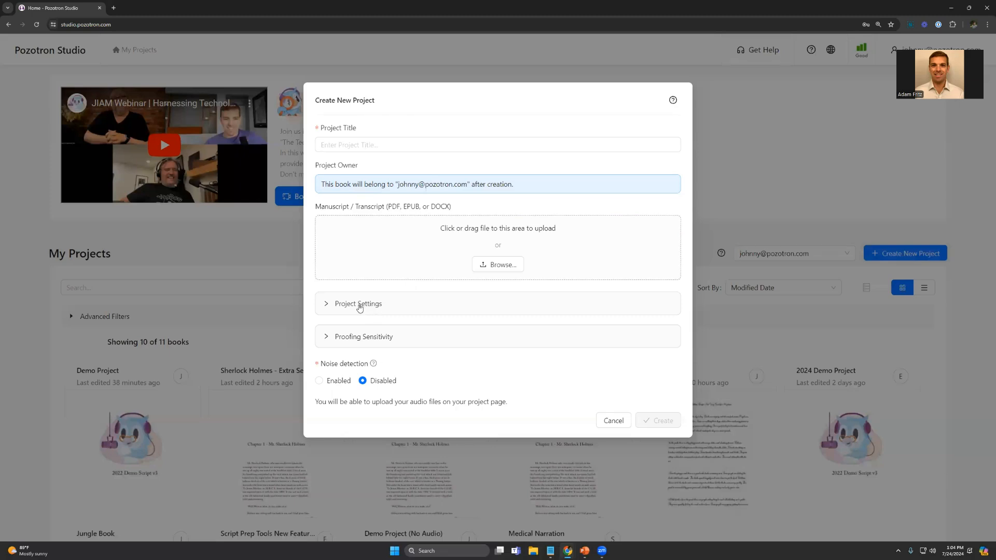
pyautogui.click(358, 306)
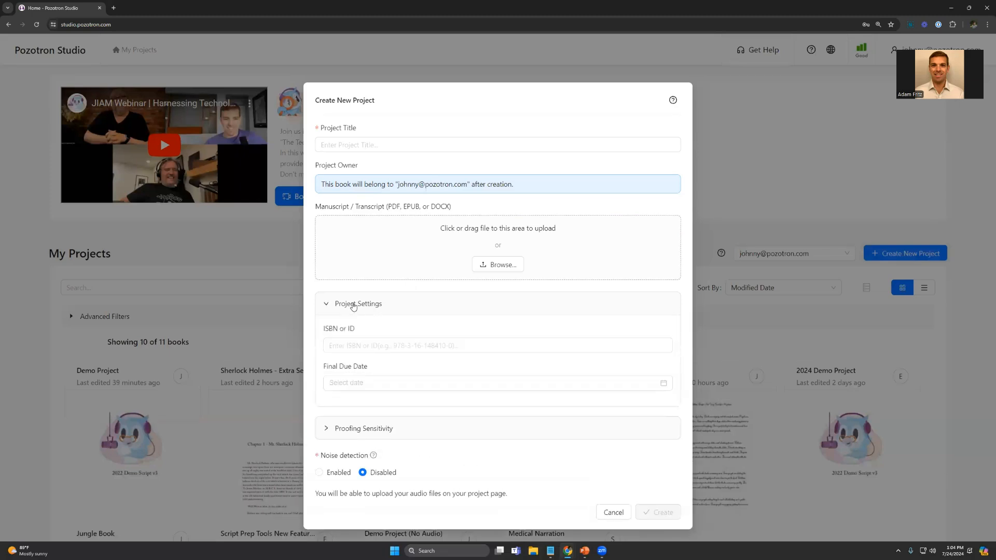
pyautogui.click(369, 343)
# Step: Read the descriptions of the Proofing Sensitivity options Relaxed, Normal and Extra Sensitive, and dismiss the new project form
pyautogui.click(390, 429)
pyautogui.scroll(-2, 400, 342)
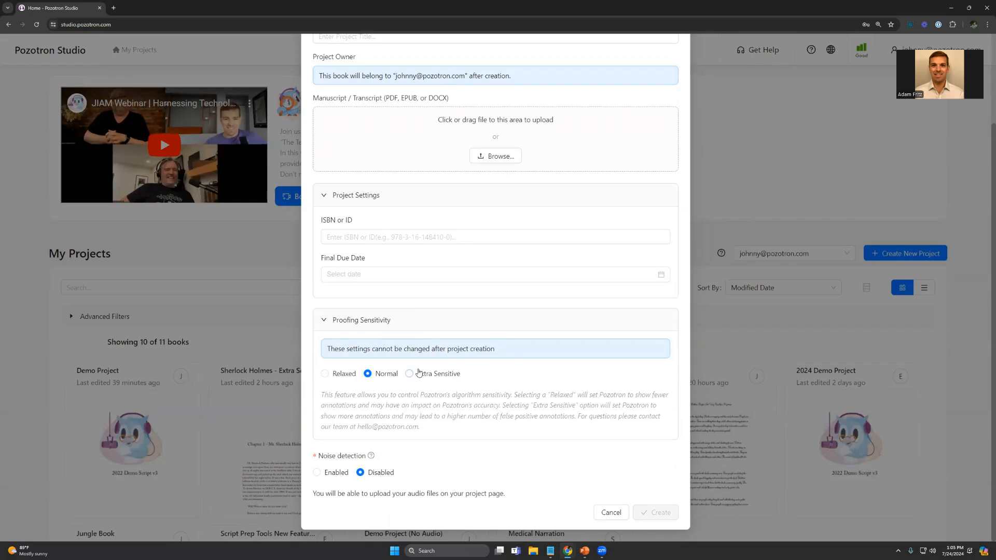
pyautogui.moveTo(423, 375)
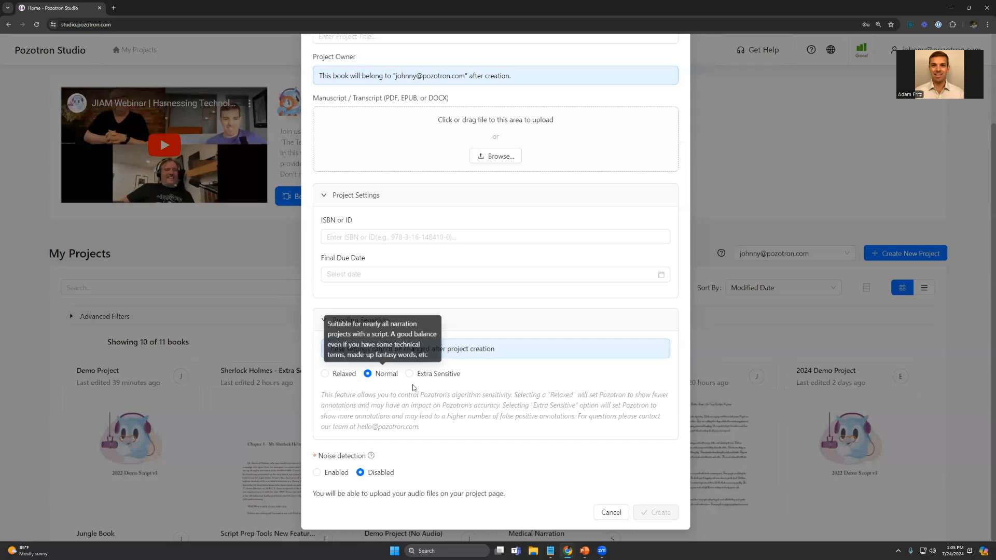
pyautogui.moveTo(334, 380)
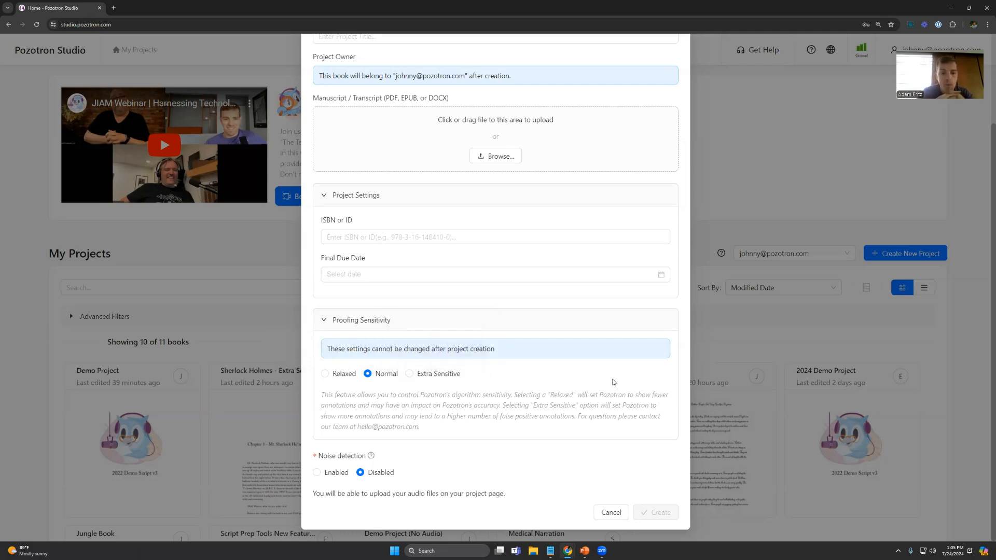
pyautogui.click(736, 324)
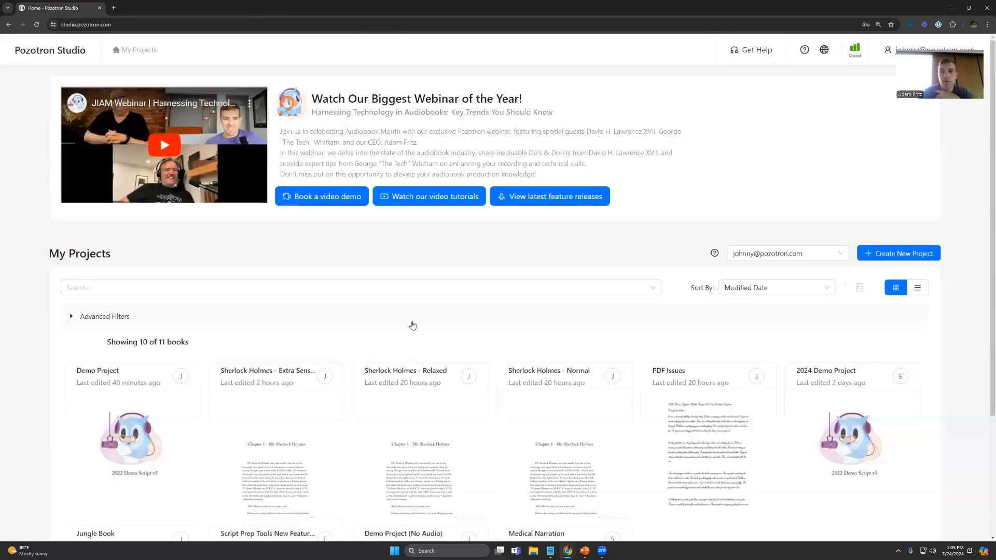
# Step: Open the Sherlock Holmes - Extra Sensitive project and check its proofing tag and its chapter's open annotations
pyautogui.scroll(-1, 411, 326)
pyautogui.scroll(-1, 411, 324)
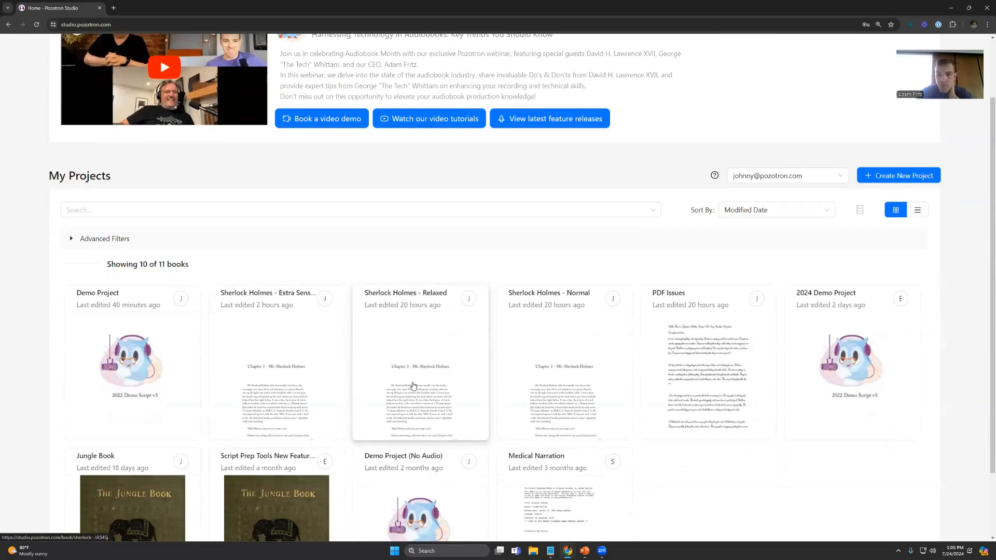
pyautogui.click(284, 351)
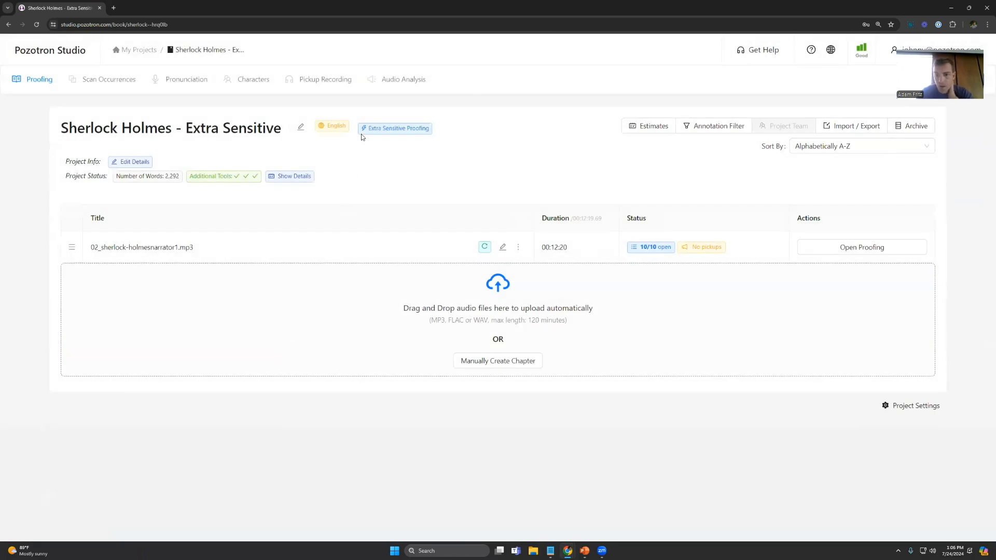
pyautogui.moveTo(363, 134)
pyautogui.moveTo(365, 133); pyautogui.dragTo(429, 137)
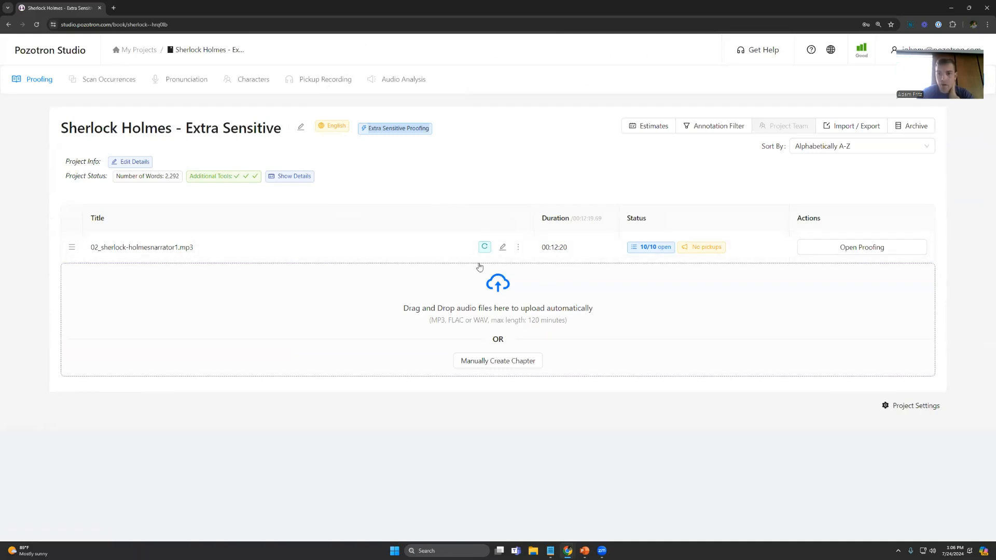
pyautogui.moveTo(655, 254)
# Step: Return to My Projects, open the Sherlock Holmes - Normal project and check its chapter's open annotations
pyautogui.click(148, 52)
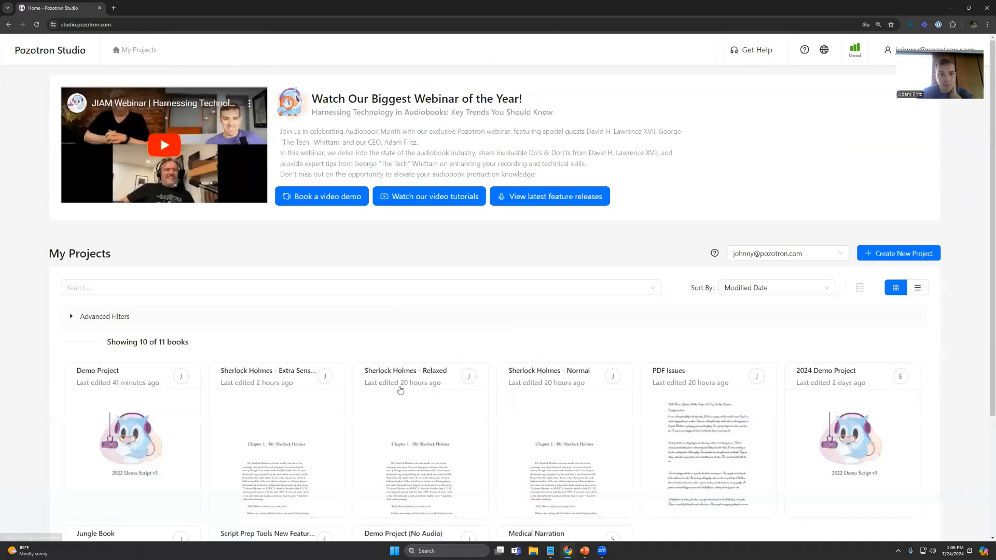
pyautogui.click(523, 395)
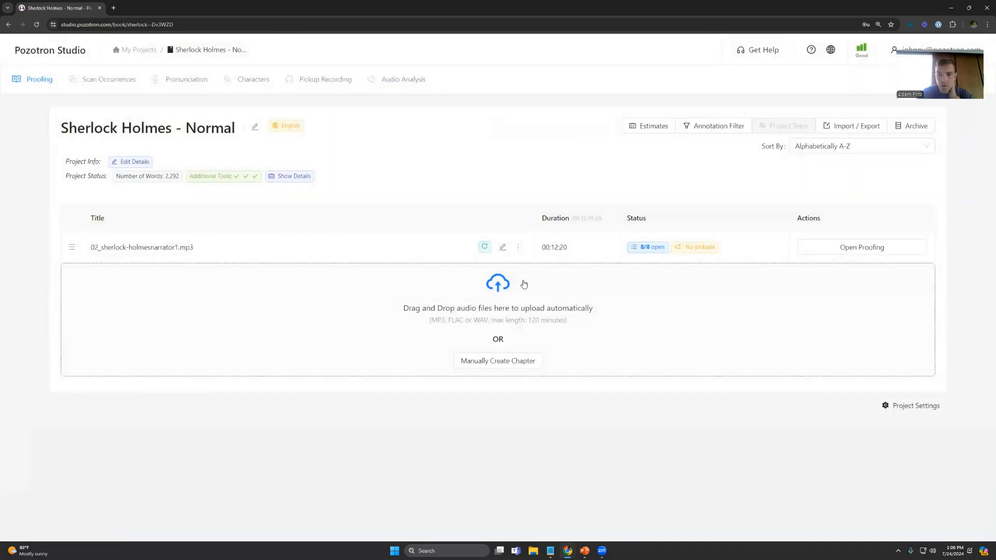
pyautogui.moveTo(643, 249)
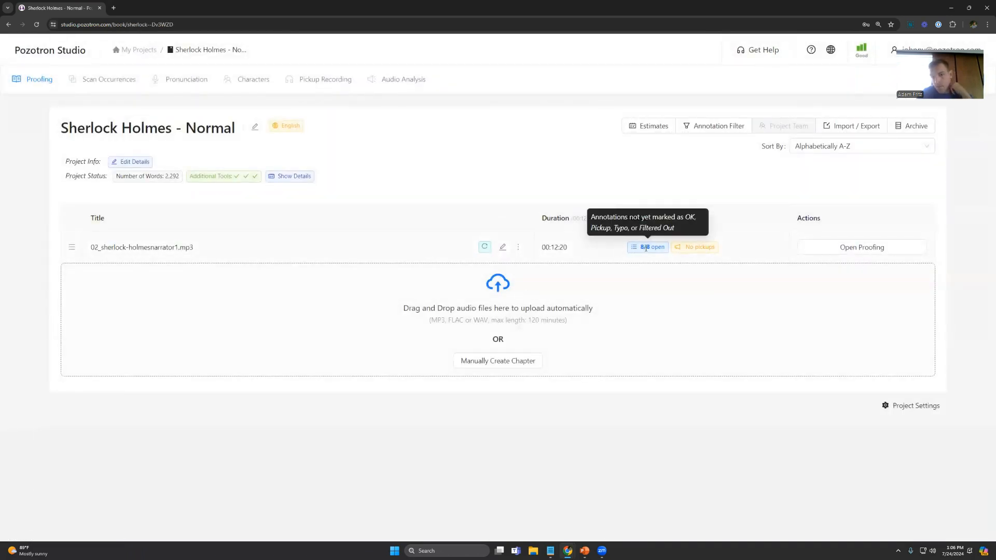
# Step: Open the Sherlock Holmes - Relaxed project, and view the Project Creation slide in the presentation before returning to the browser
pyautogui.click(147, 52)
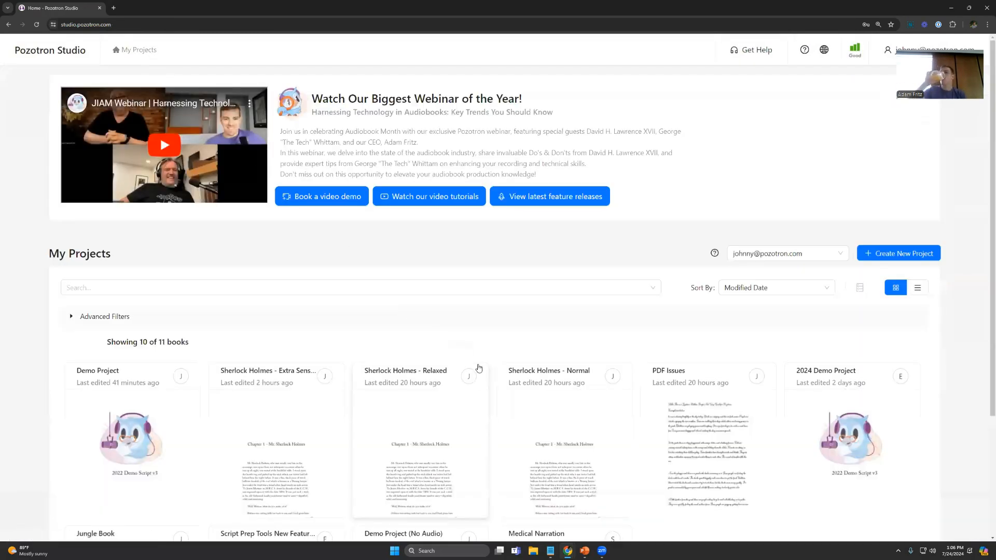
pyautogui.click(415, 423)
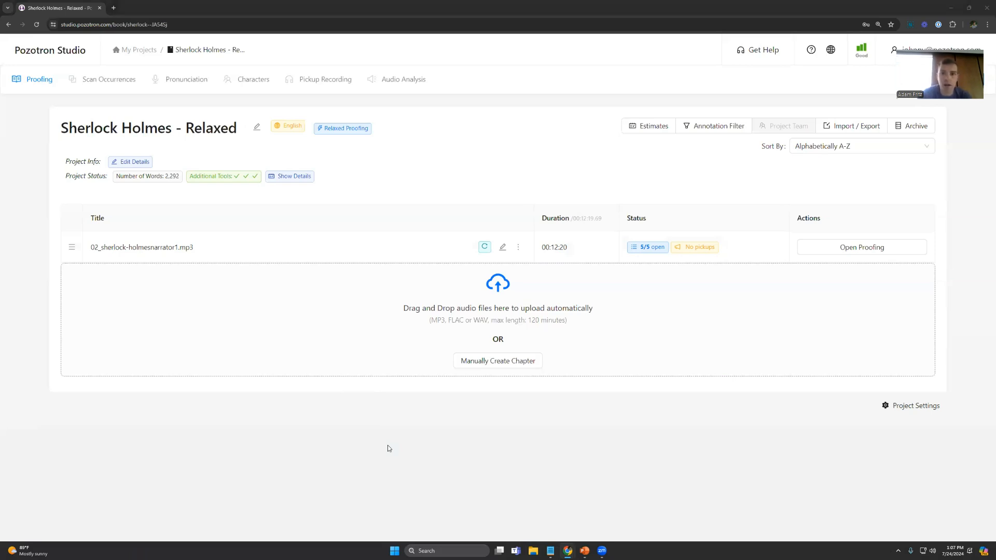
pyautogui.press('super+5')
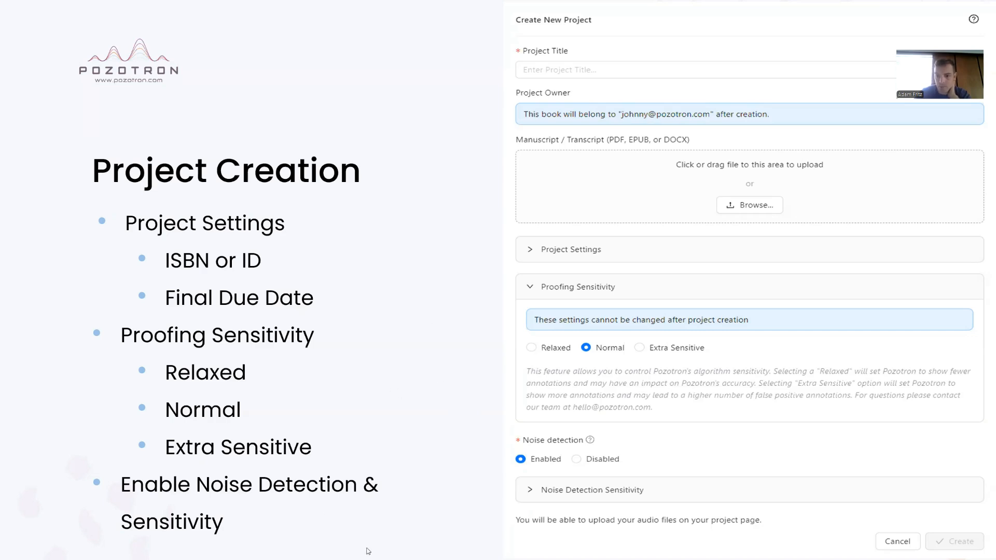
pyautogui.hotkey('alt', 'Tab')
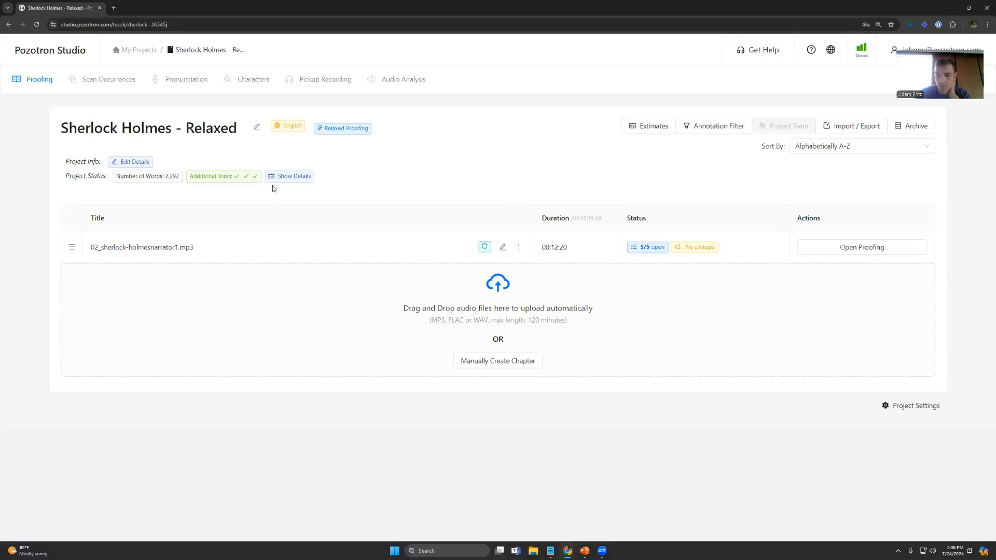
# Step: Open 02_sherlock-holmesnarrator1.mp3 of the Sherlock Holmes - Extra Sensitive project for proofing
pyautogui.click(147, 50)
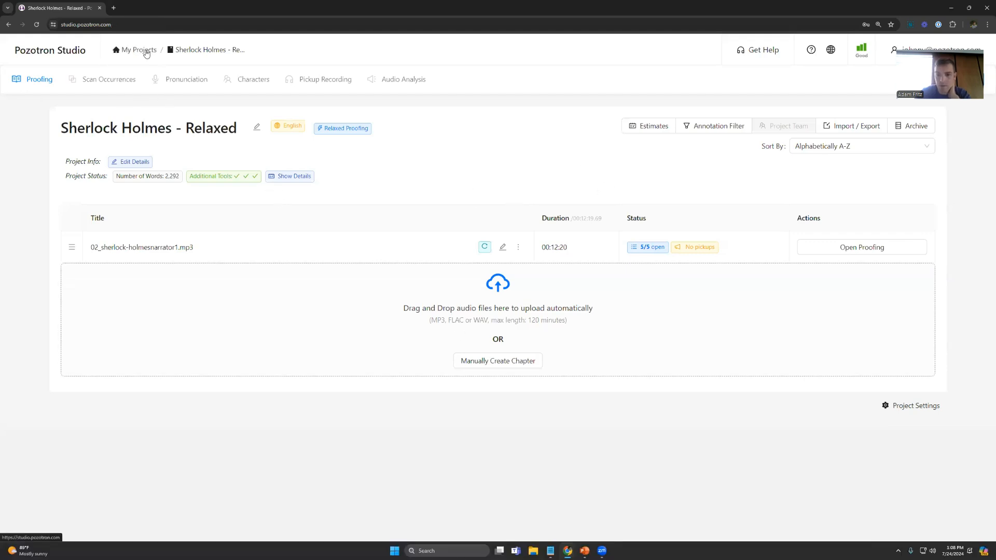
pyautogui.click(313, 438)
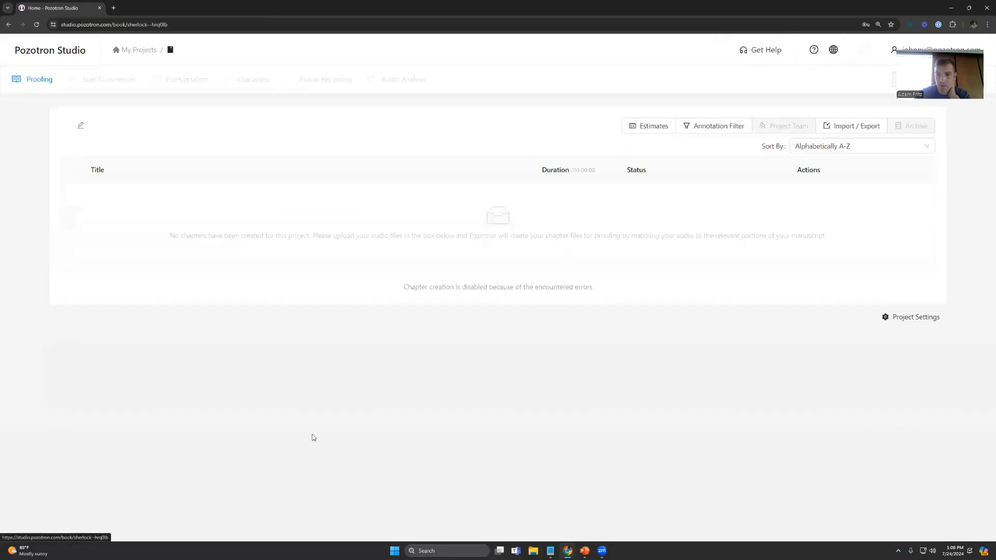
pyautogui.click(848, 248)
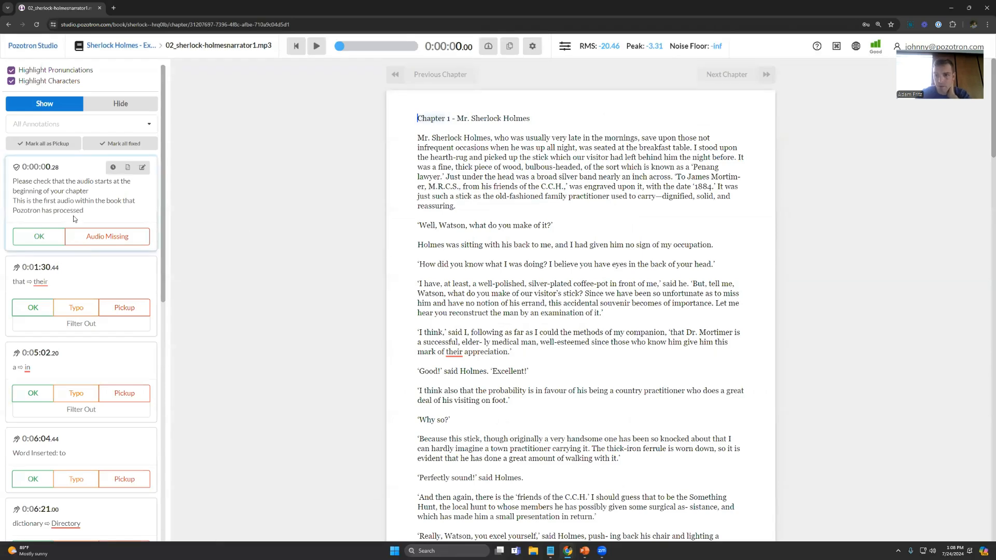
# Step: Look through the annotations and play the audio at the inserted-word "st" annotation at 0:08:27
pyautogui.scroll(-1, 75, 217)
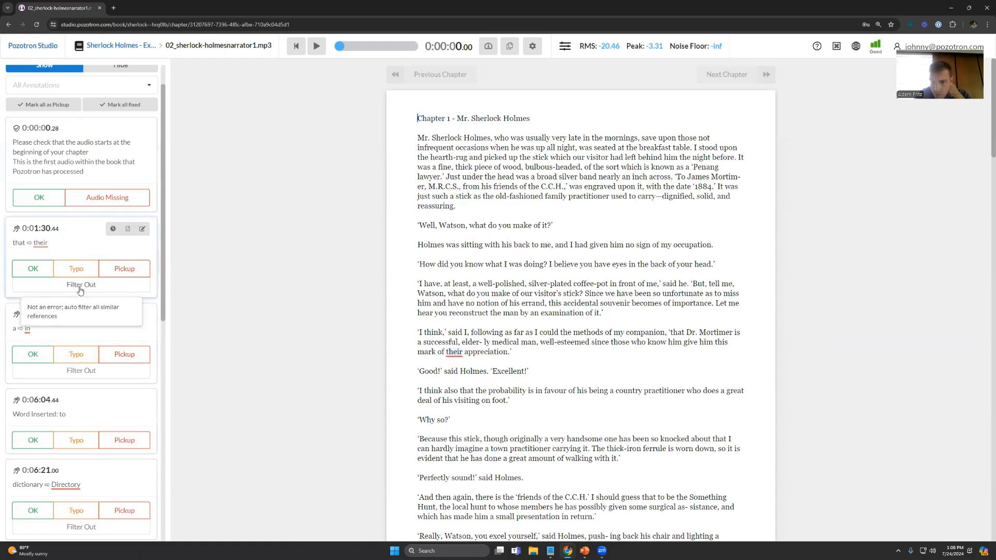
pyautogui.scroll(-1, 75, 280)
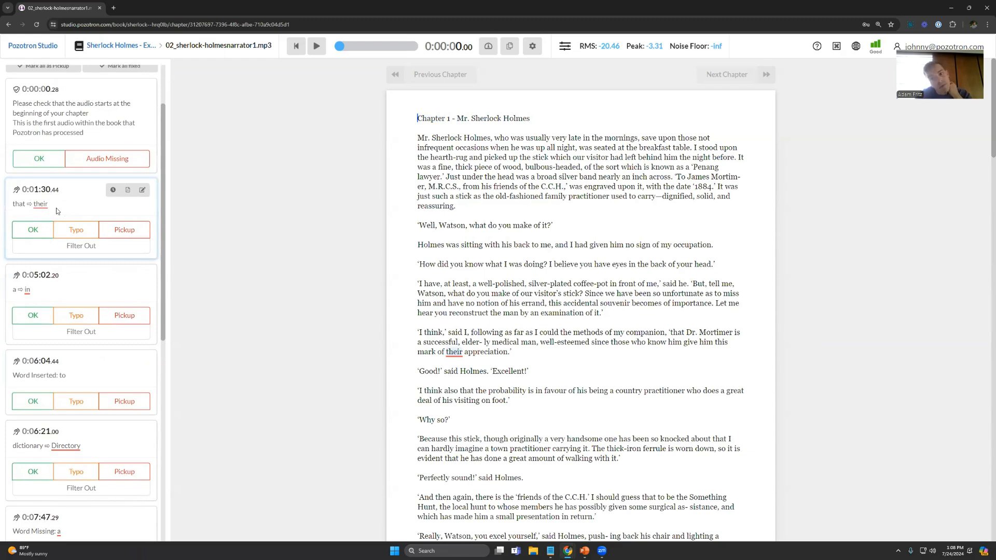
pyautogui.scroll(-4, 67, 215)
pyautogui.scroll(-4, 71, 218)
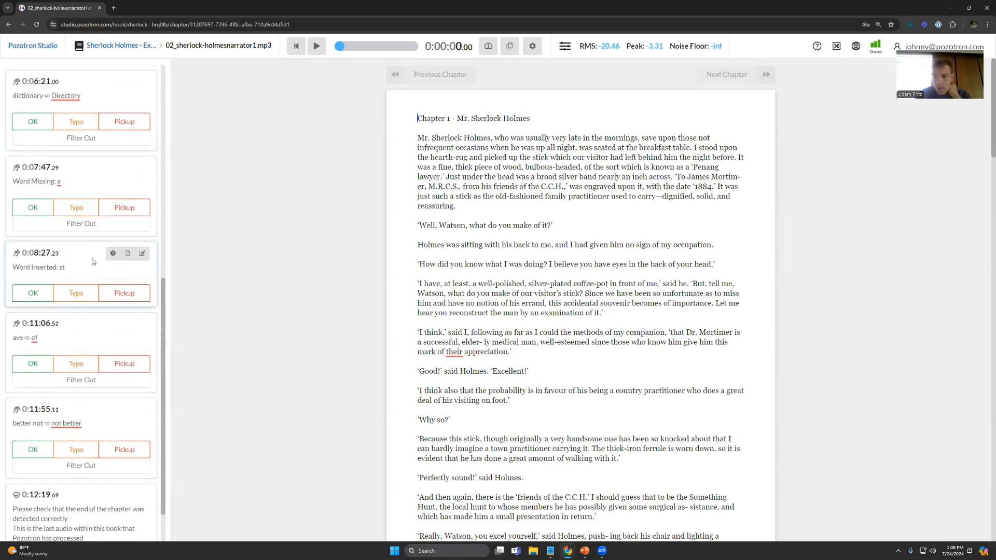
pyautogui.click(63, 283)
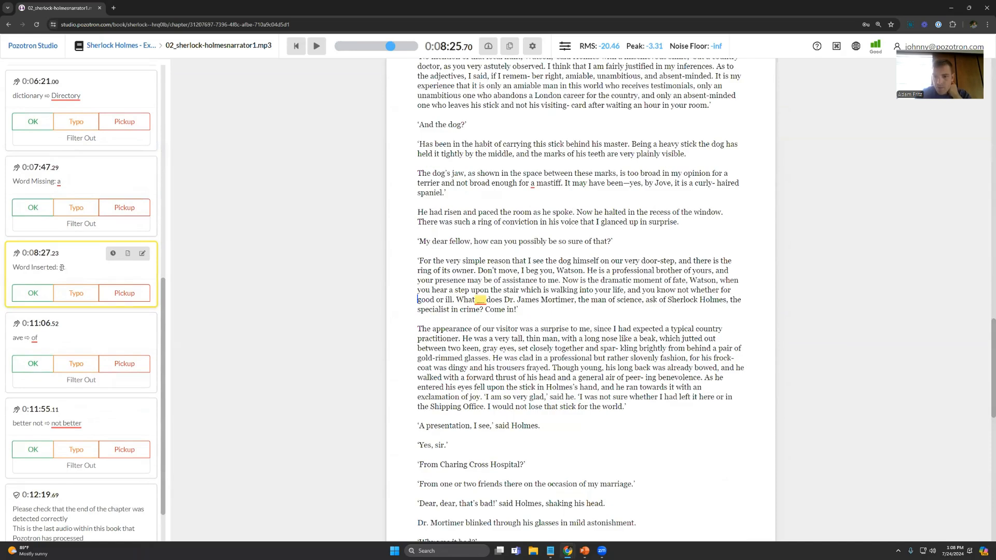
pyautogui.press('space')
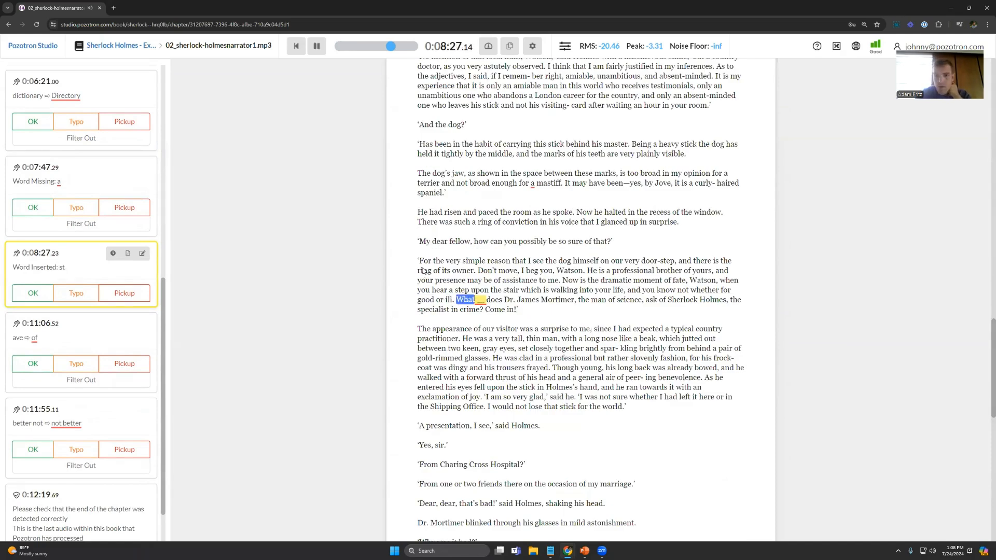
pyautogui.press('space')
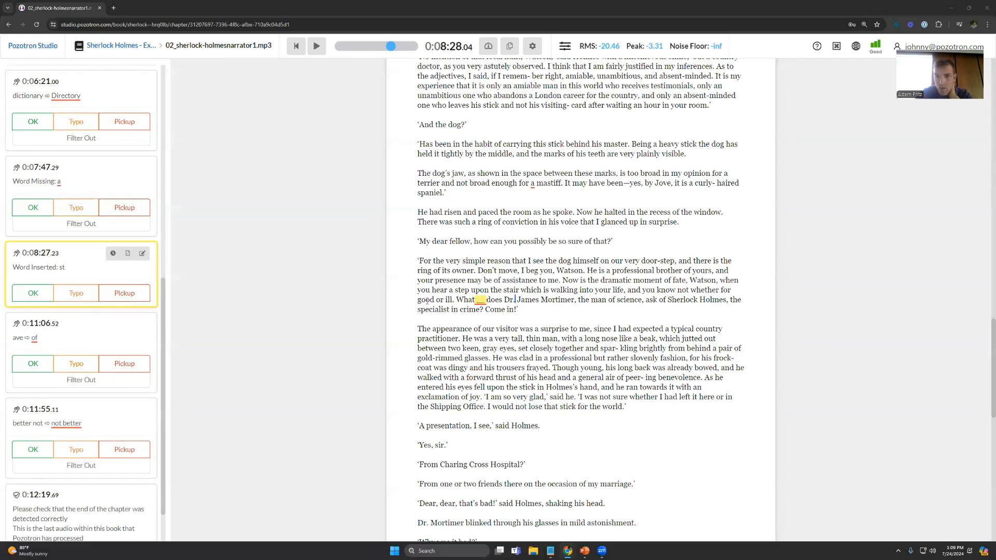
# Step: Replay the passage around the inserted "st", starting from "good or ill" in the manuscript
pyautogui.click(418, 299)
pyautogui.press('space')
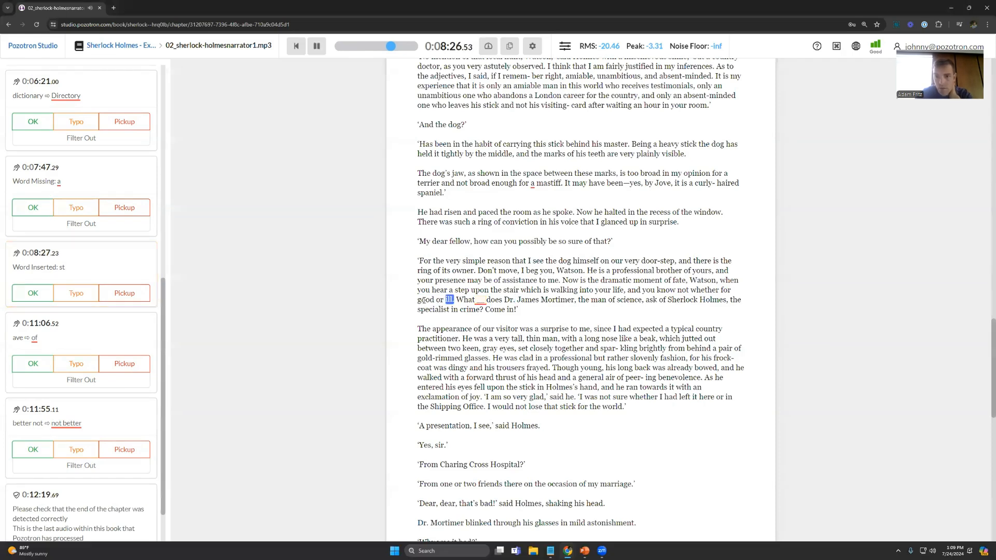
pyautogui.press('space')
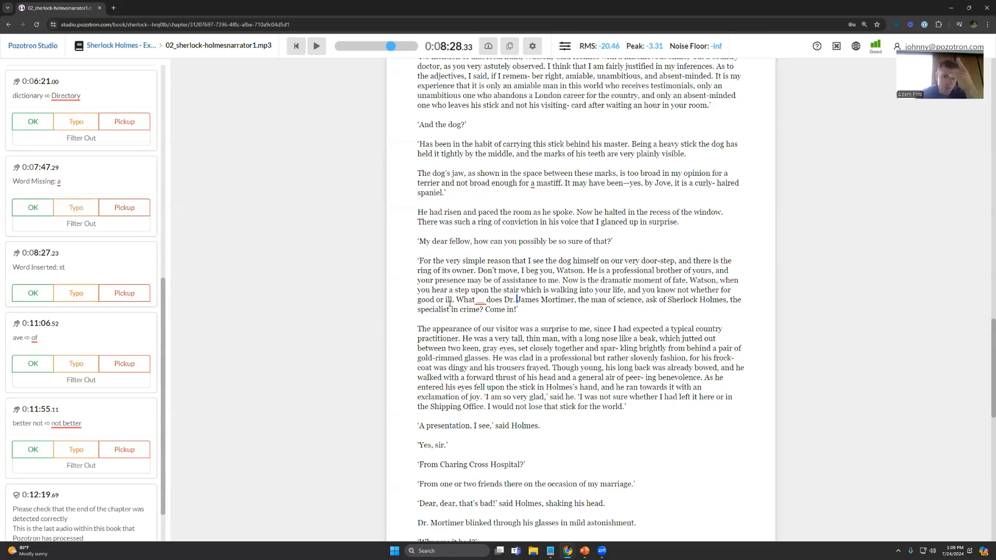
pyautogui.click(444, 299)
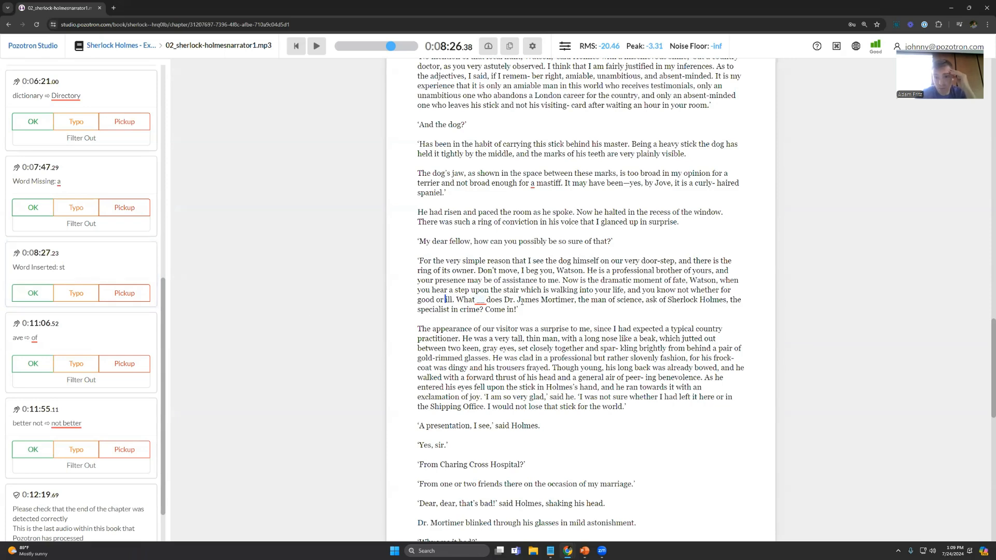
pyautogui.press('space')
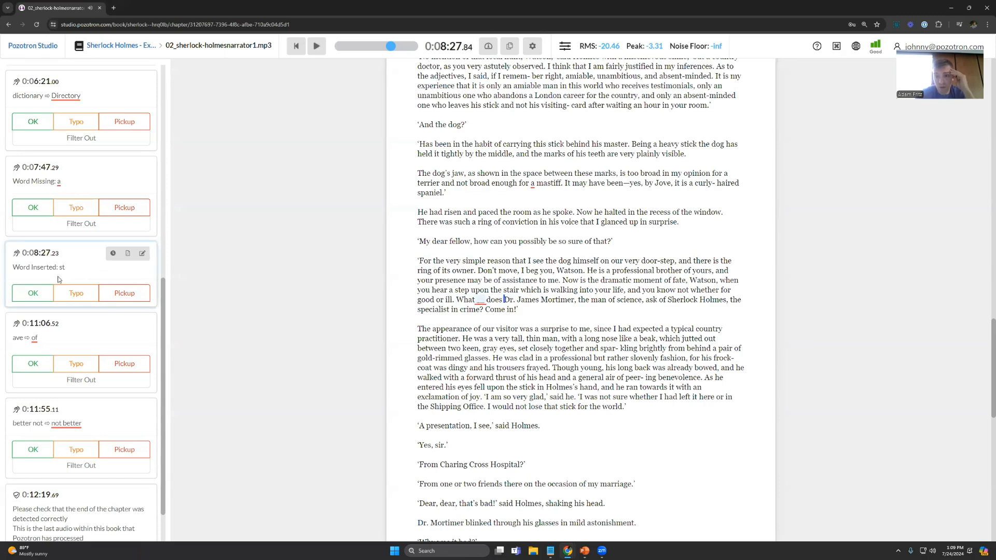
# Step: Compare the inserted-word "st" annotation with the "ave" for "of" annotation at 0:11:06 in the manuscript, ending on "st"
pyautogui.click(59, 266)
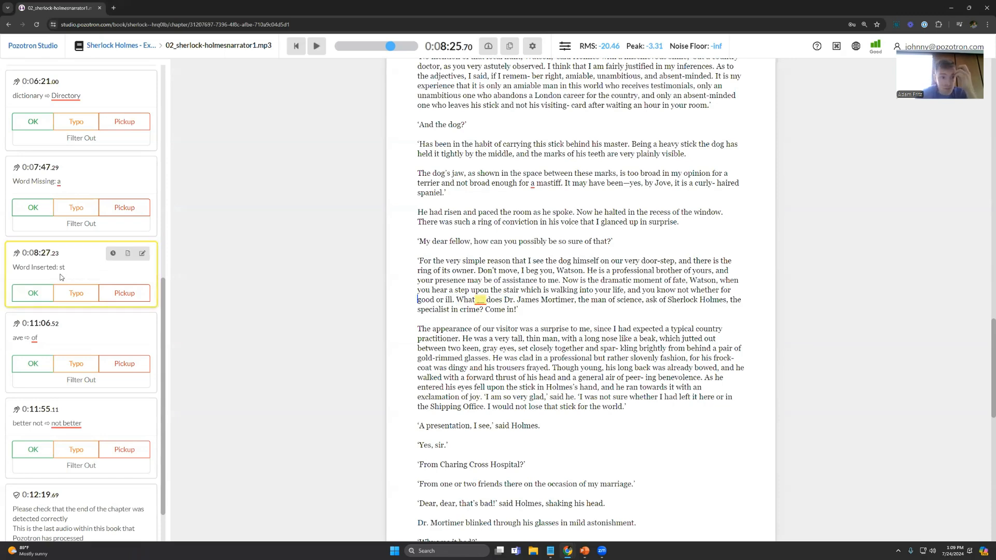
pyautogui.click(54, 335)
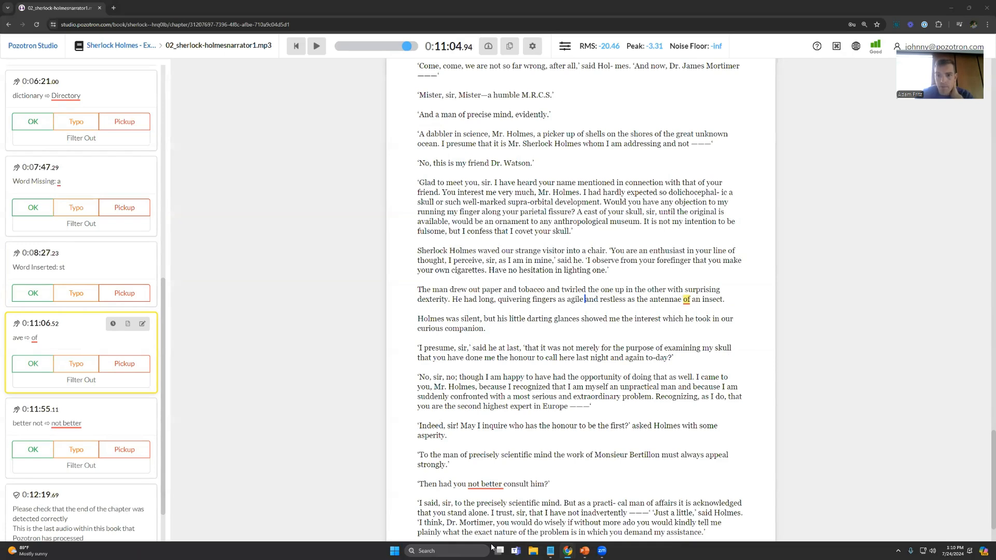
pyautogui.click(44, 264)
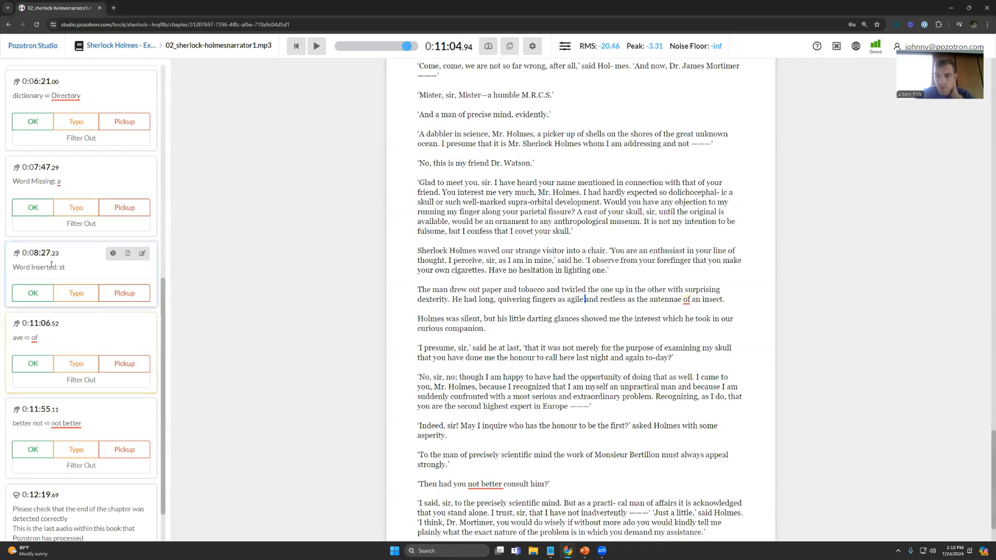
# Step: Leave the chapter's proofing view and open the Sherlock Holmes - Normal project from My Projects
pyautogui.click(120, 46)
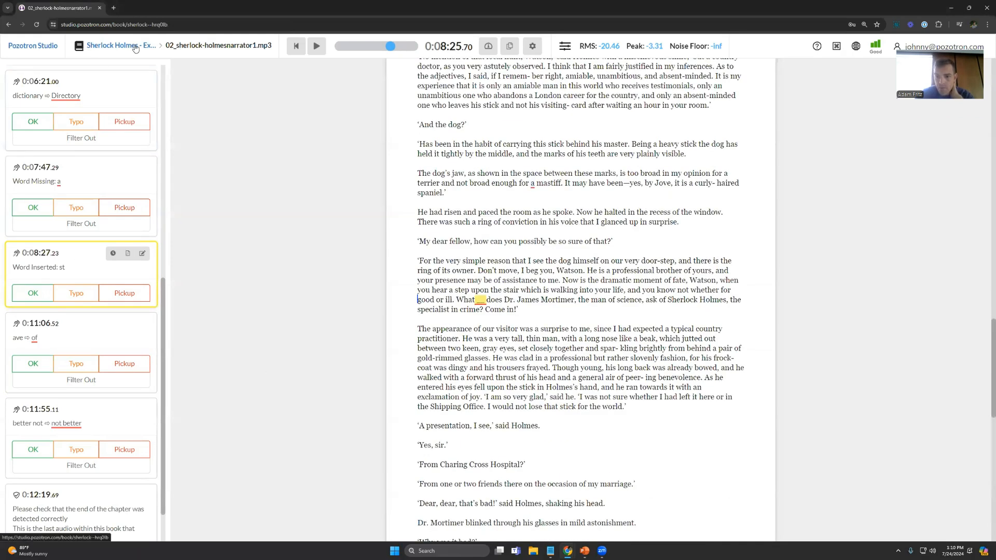
pyautogui.click(141, 49)
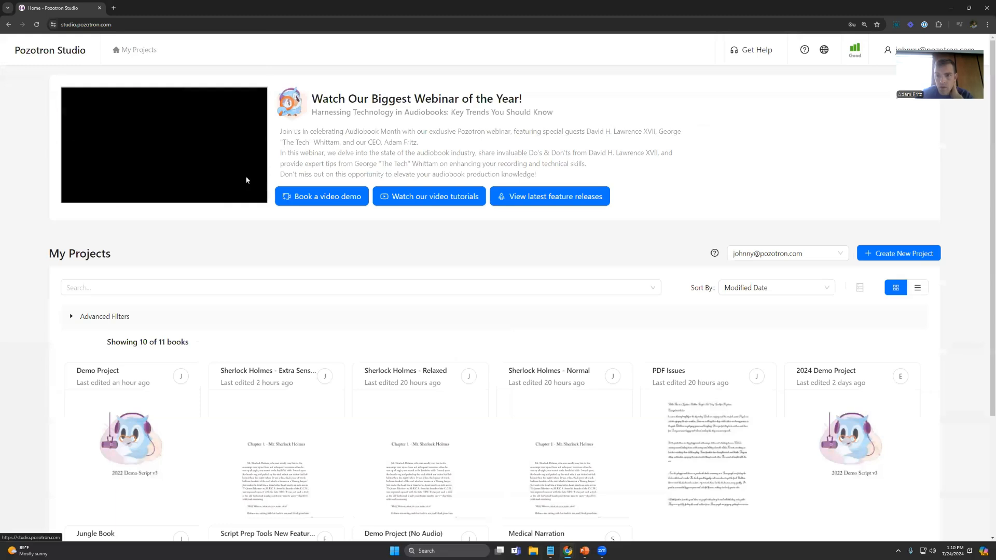
pyautogui.click(555, 422)
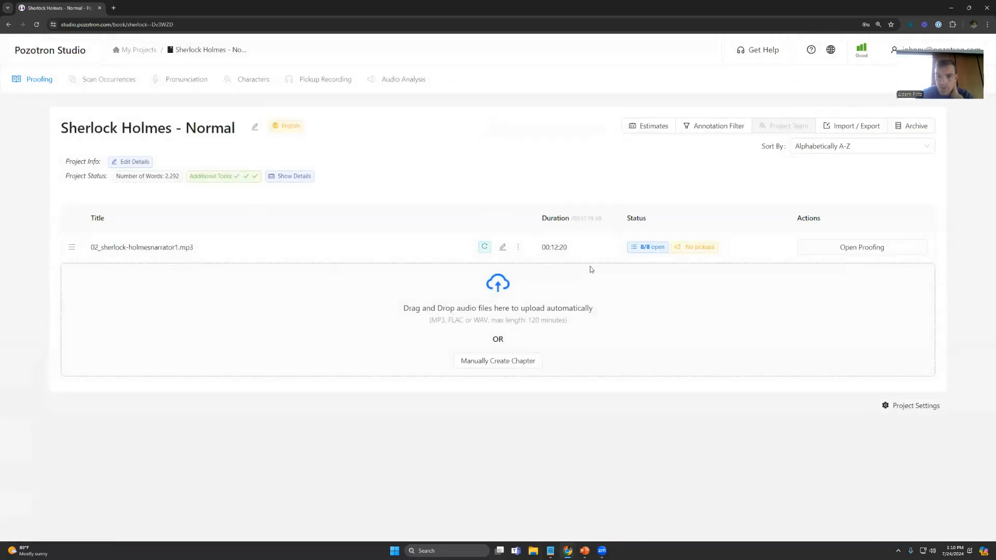
# Step: Open the chapter's proofing view in the Sherlock Holmes - Normal project and look through its annotations
pyautogui.click(894, 248)
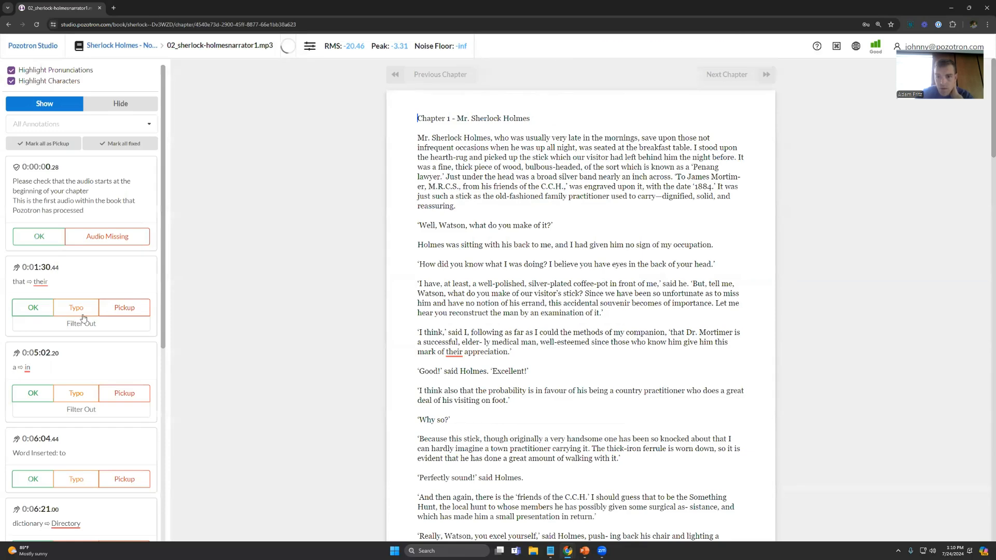
pyautogui.scroll(-4, 81, 327)
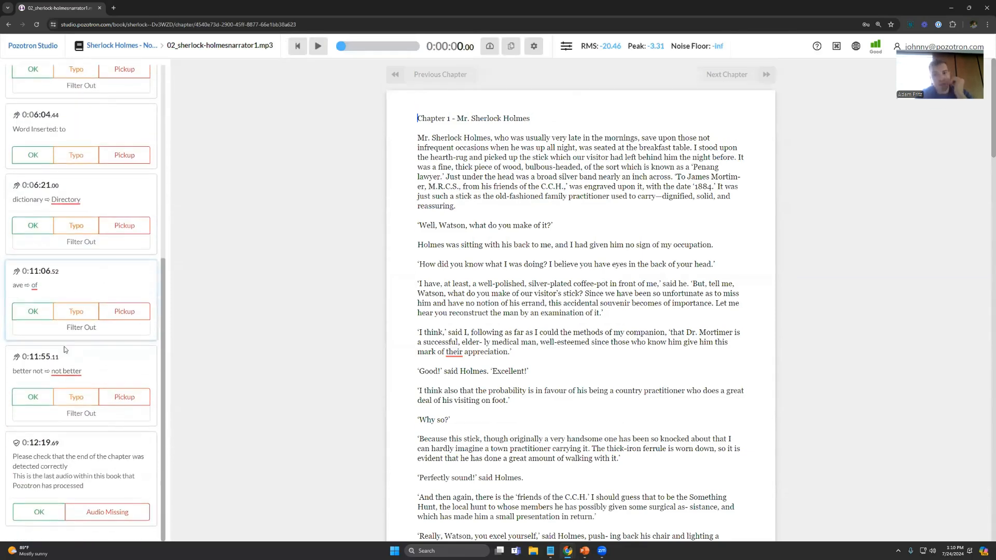
pyautogui.scroll(6, 73, 406)
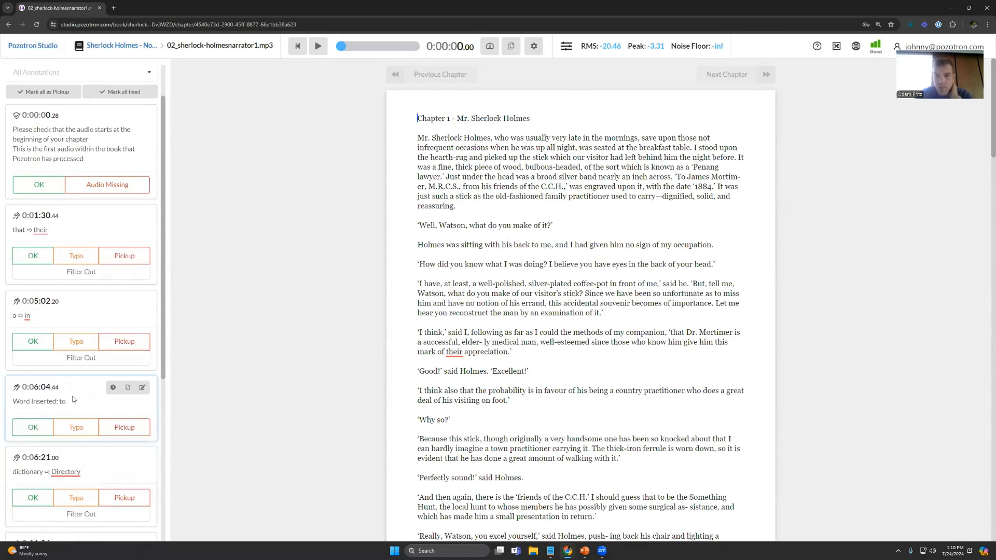
pyautogui.scroll(-1, 78, 363)
pyautogui.scroll(-4, 78, 244)
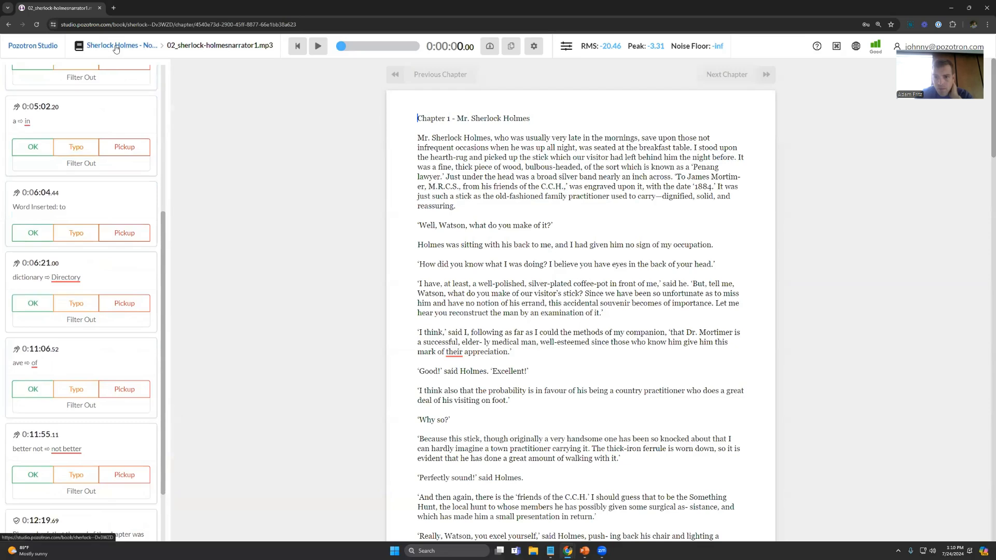
# Step: Open the Sherlock Holmes - Relaxed project's chapter for proofing and look through its annotations
pyautogui.click(116, 47)
pyautogui.click(139, 48)
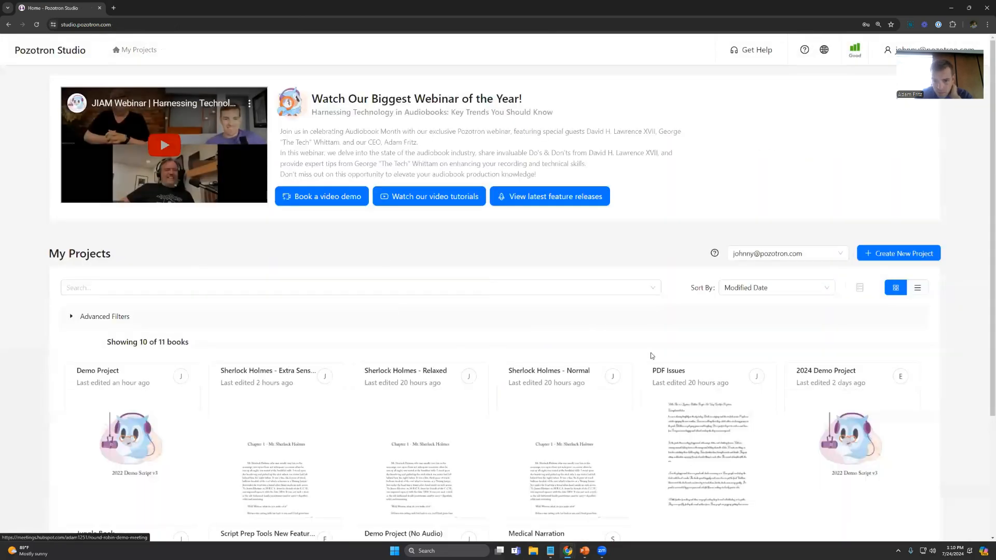
pyautogui.click(422, 438)
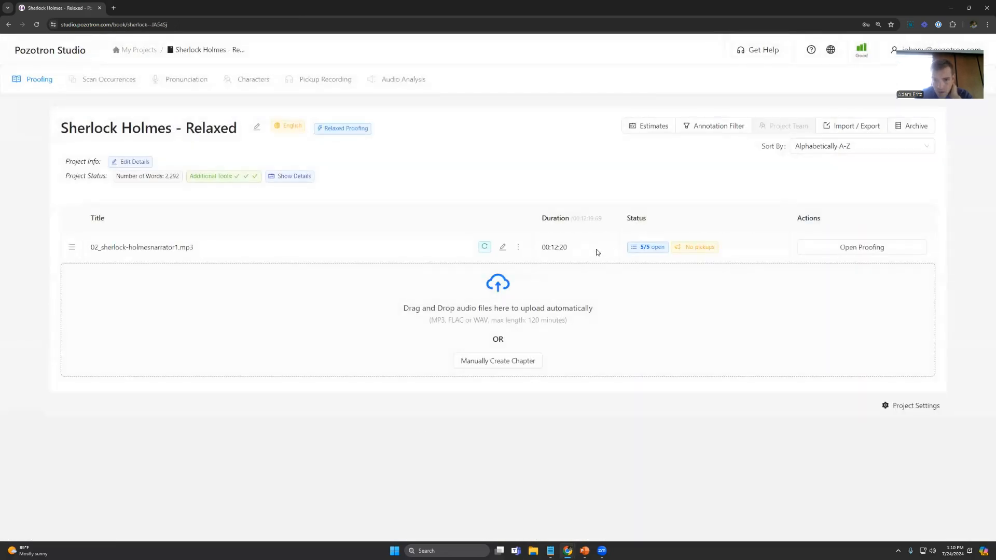
pyautogui.click(852, 251)
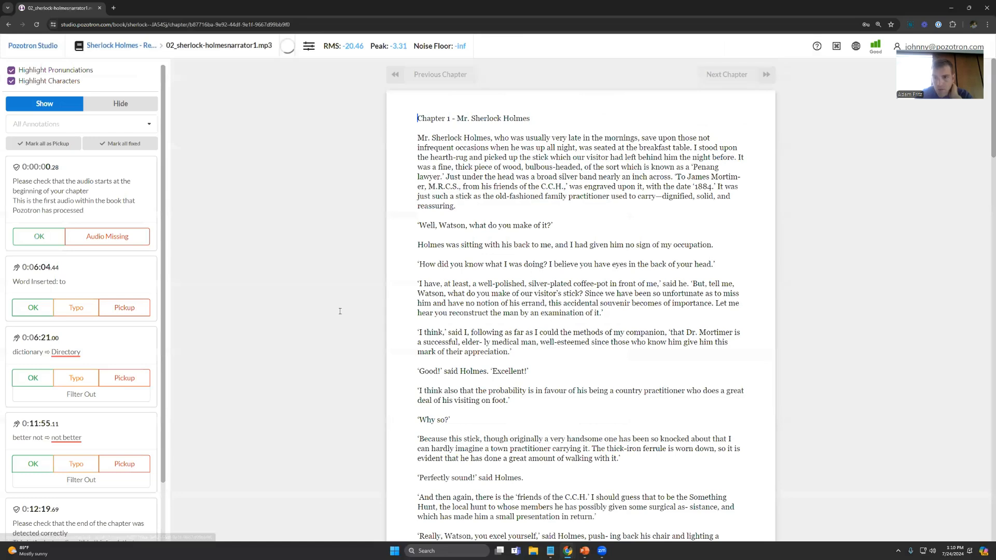
pyautogui.scroll(-1, 67, 315)
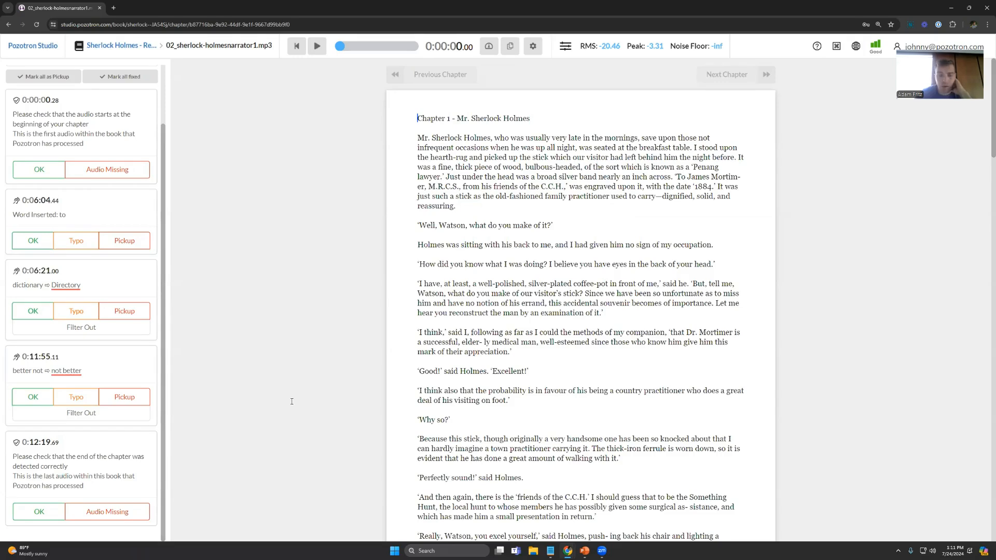
# Step: Return to My Projects, start a new project with noise detection enabled, and show the noise detection sensitivity options
pyautogui.click(134, 47)
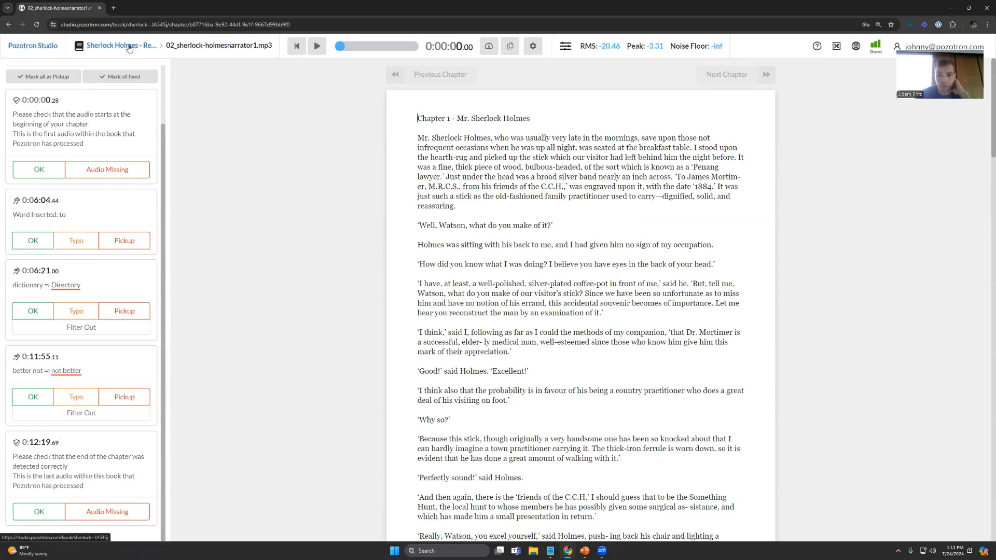
pyautogui.click(139, 50)
pyautogui.click(905, 253)
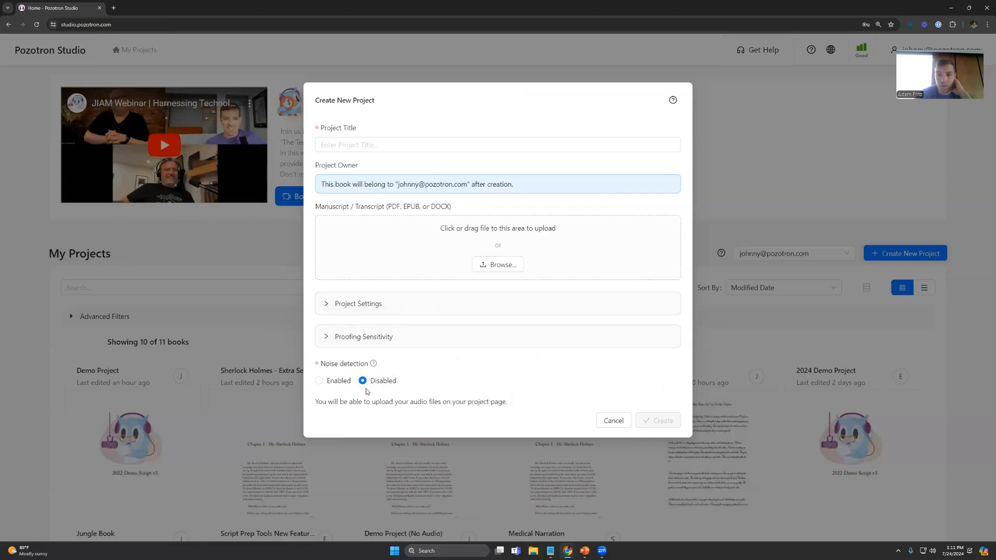
pyautogui.click(340, 381)
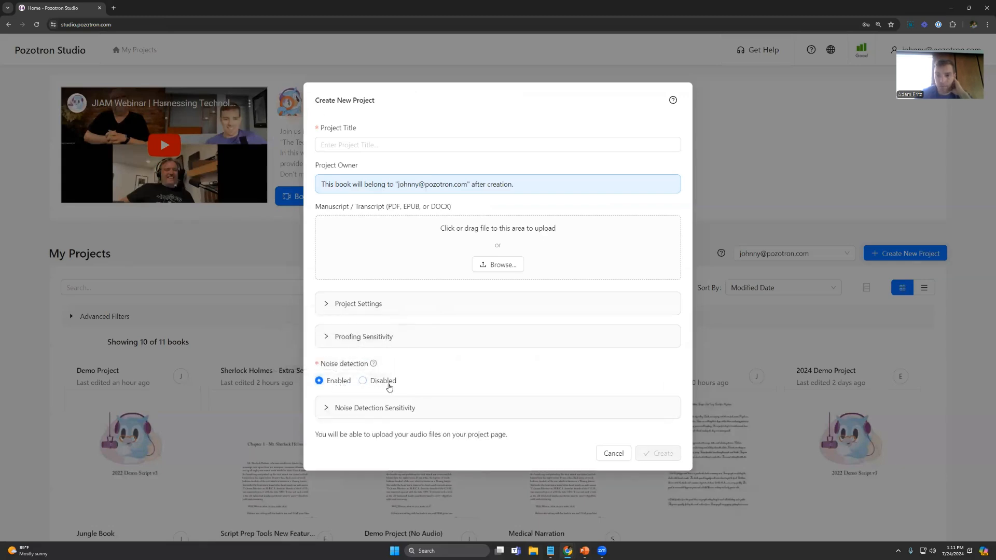
pyautogui.click(383, 408)
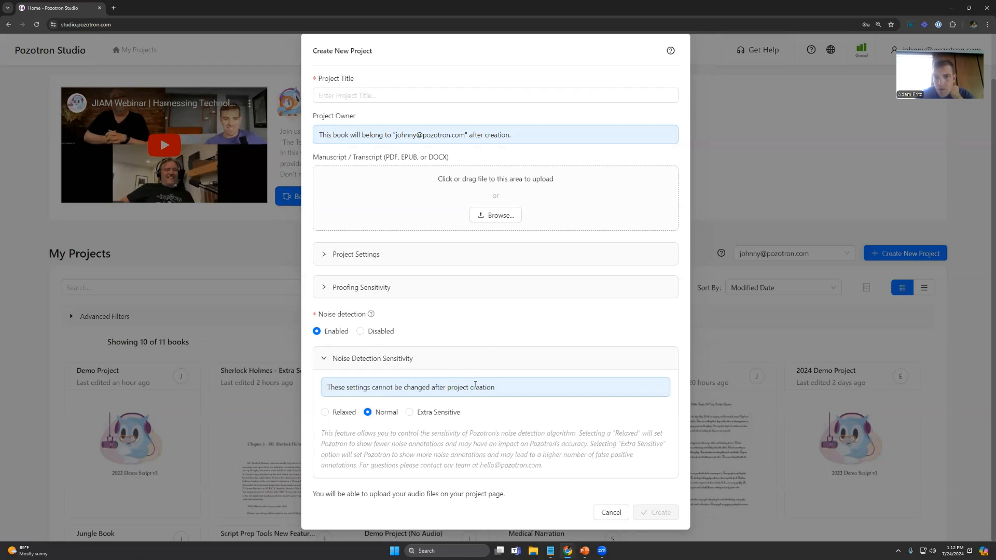
# Step: Switch to the PowerPoint slide show and advance to the Proofing Tab slide
pyautogui.moveTo(584, 551)
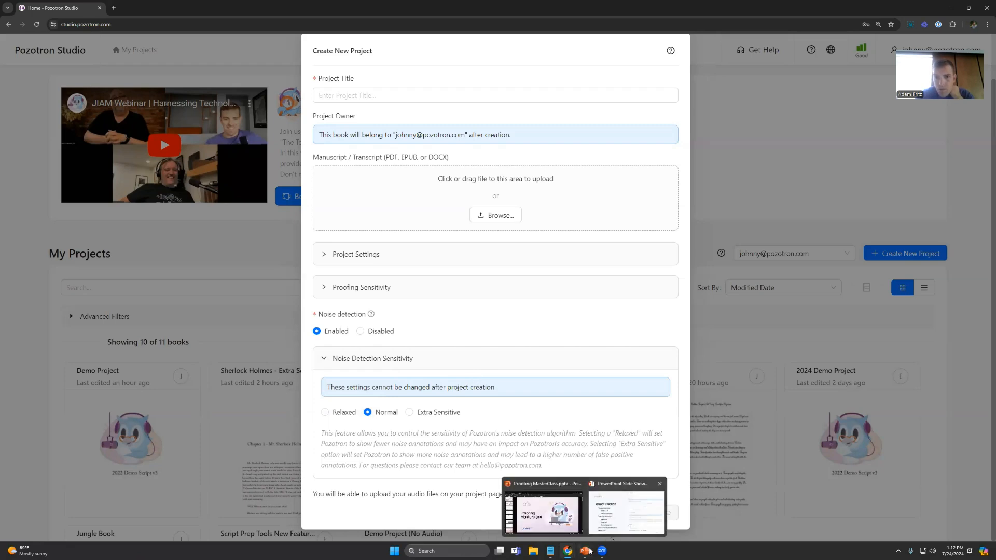
pyautogui.click(627, 516)
pyautogui.click(465, 360)
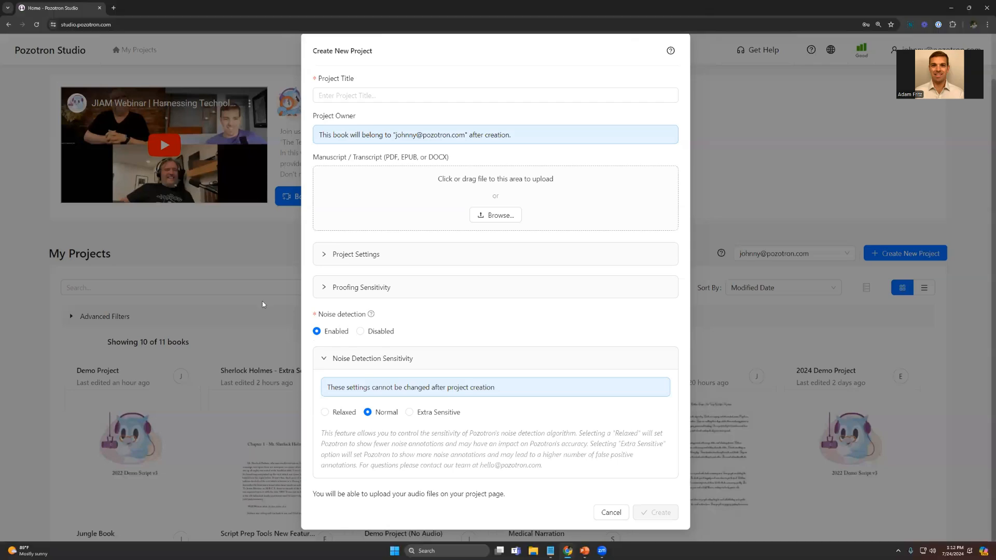
# Step: Dismiss the new project form in Pozotron Studio and open Demo Project (No Audio) from My Projects
pyautogui.click(257, 312)
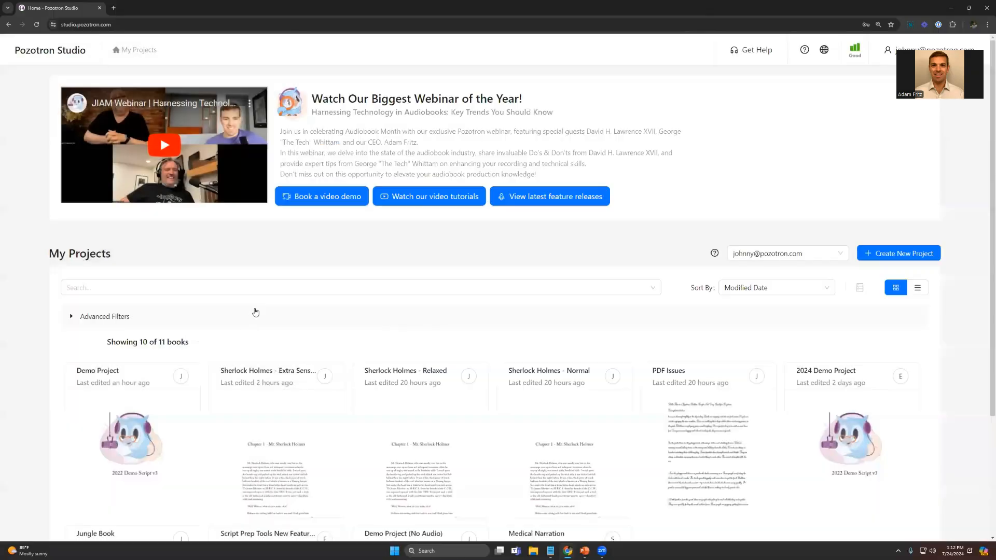
pyautogui.click(155, 433)
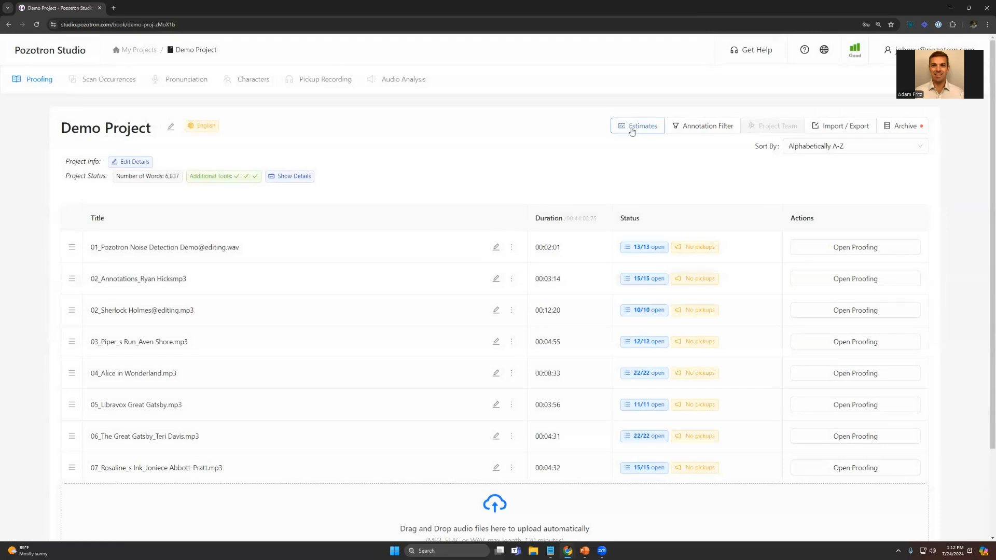
pyautogui.click(126, 52)
pyautogui.scroll(-3, 412, 415)
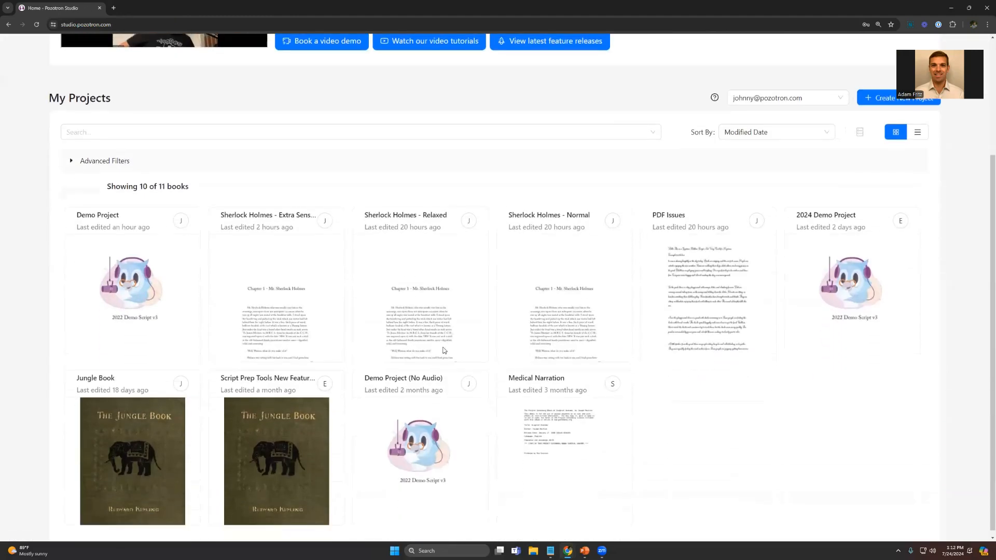
pyautogui.click(403, 406)
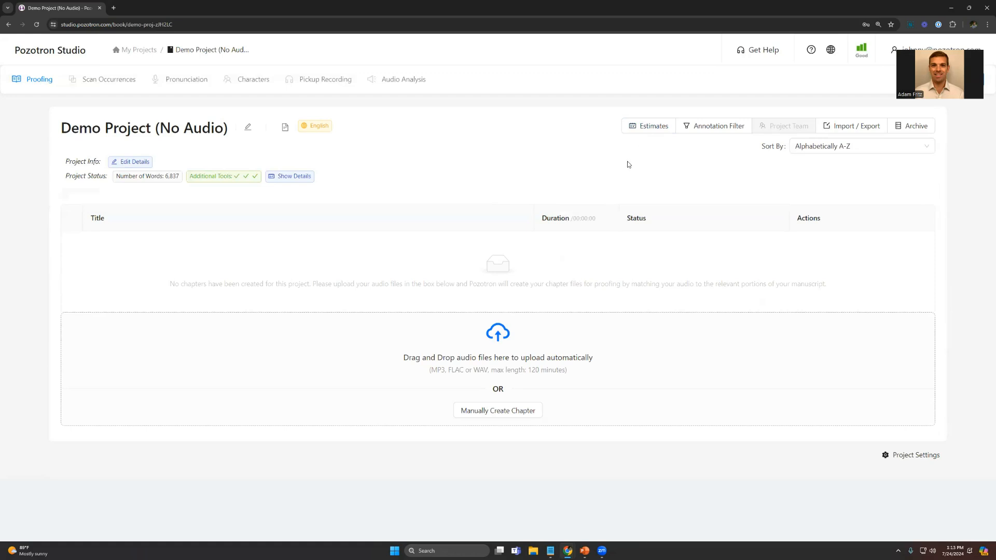
# Step: Examine the project's estimates, highlighting the narration hours and the estimated total run time, and close them
pyautogui.click(638, 131)
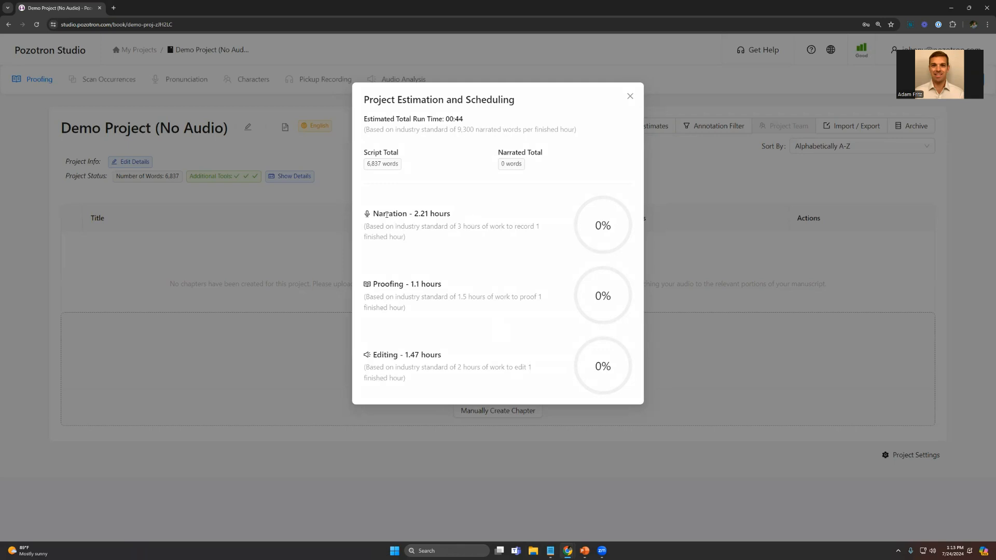
pyautogui.moveTo(371, 216); pyautogui.dragTo(456, 216)
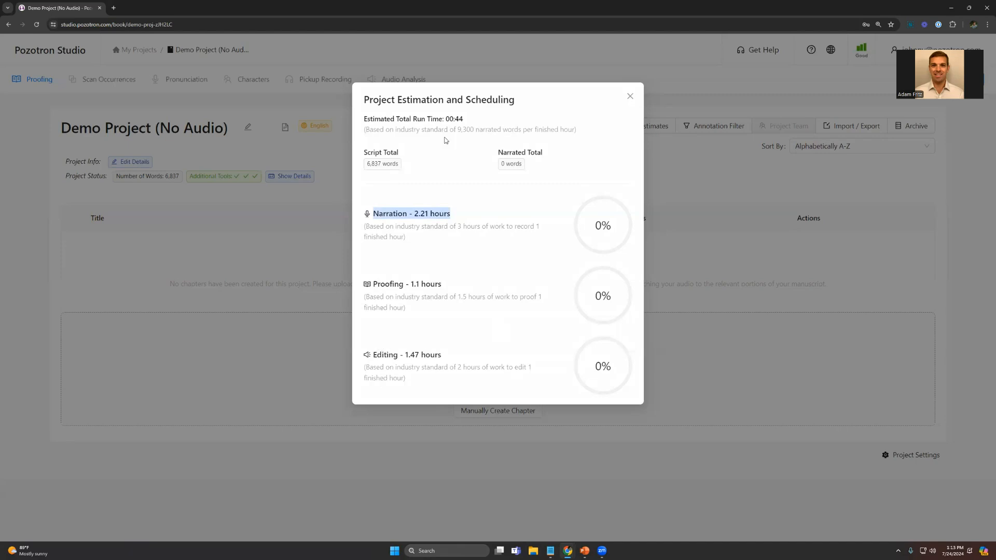
pyautogui.moveTo(444, 119); pyautogui.dragTo(465, 125)
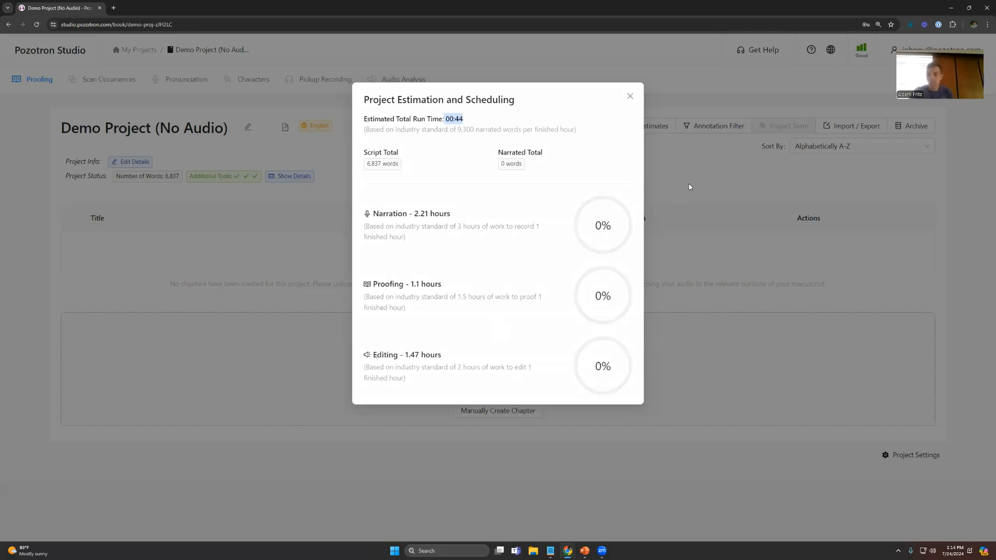
pyautogui.click(630, 97)
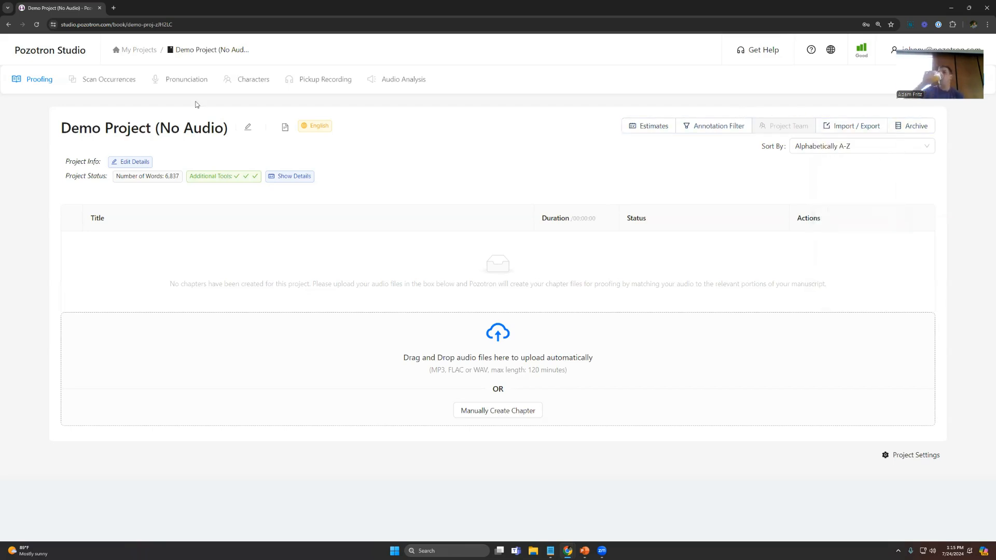
# Step: Return to My Projects and open Demo Project
pyautogui.click(135, 50)
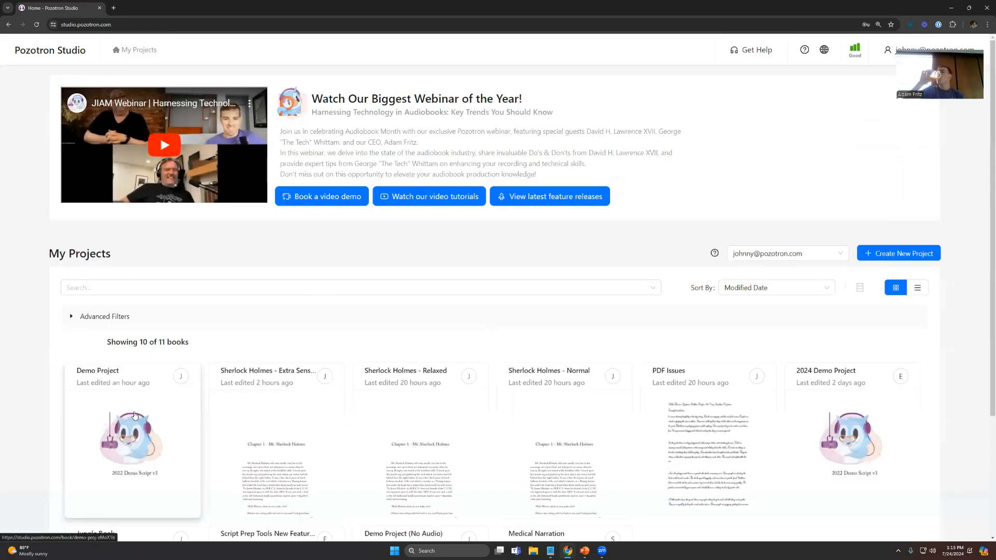
pyautogui.click(132, 371)
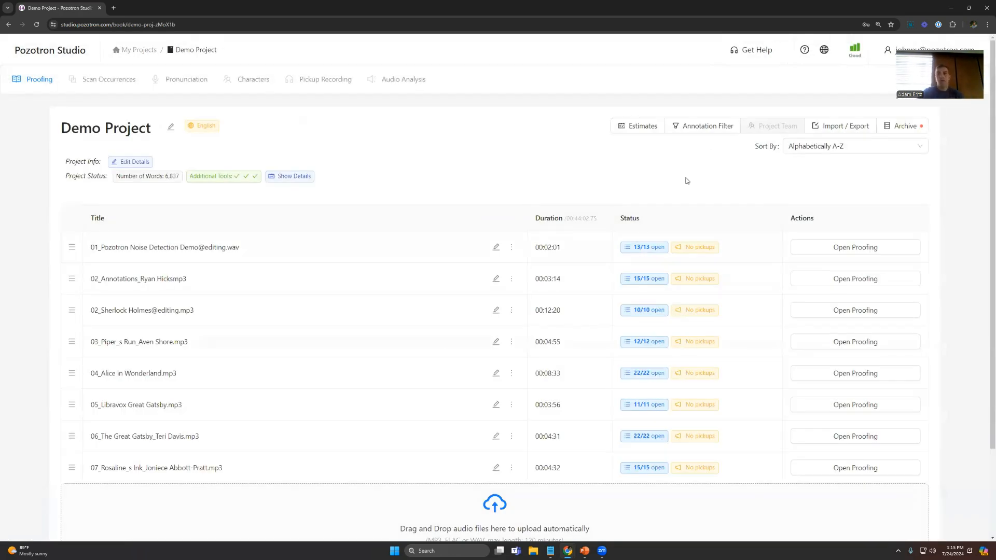
# Step: Try filtering out all Pauses annotations in the project, and cancel at the confirmation
pyautogui.click(712, 130)
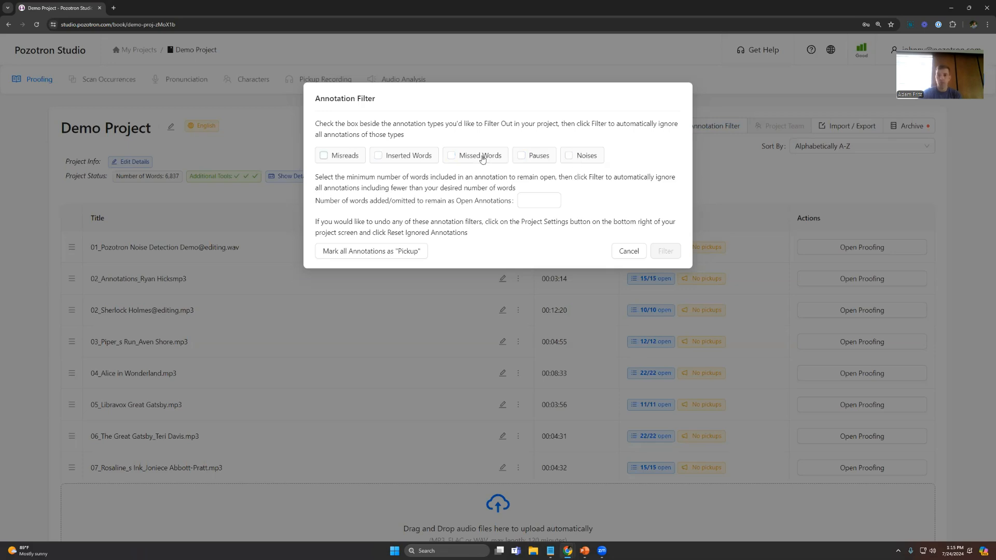
pyautogui.click(523, 159)
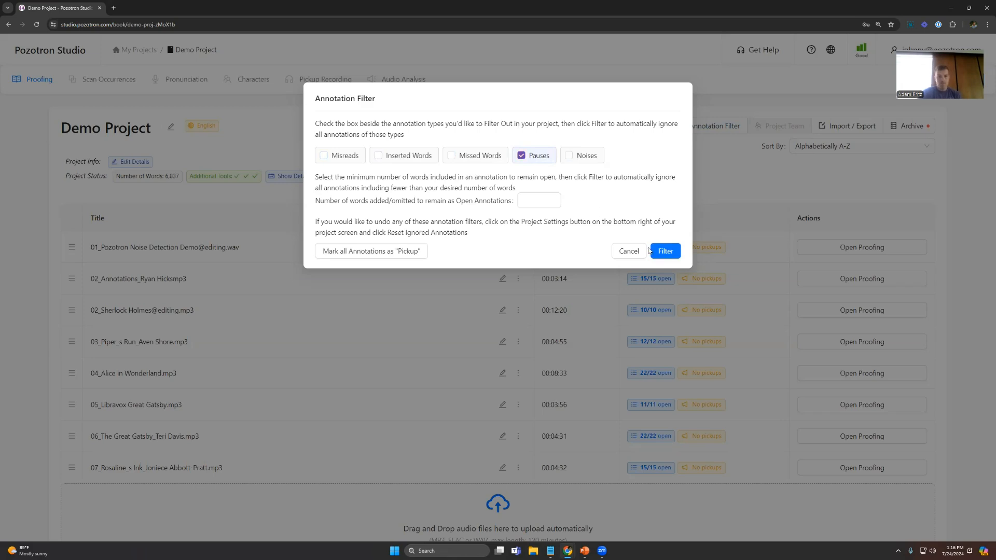
pyautogui.click(664, 252)
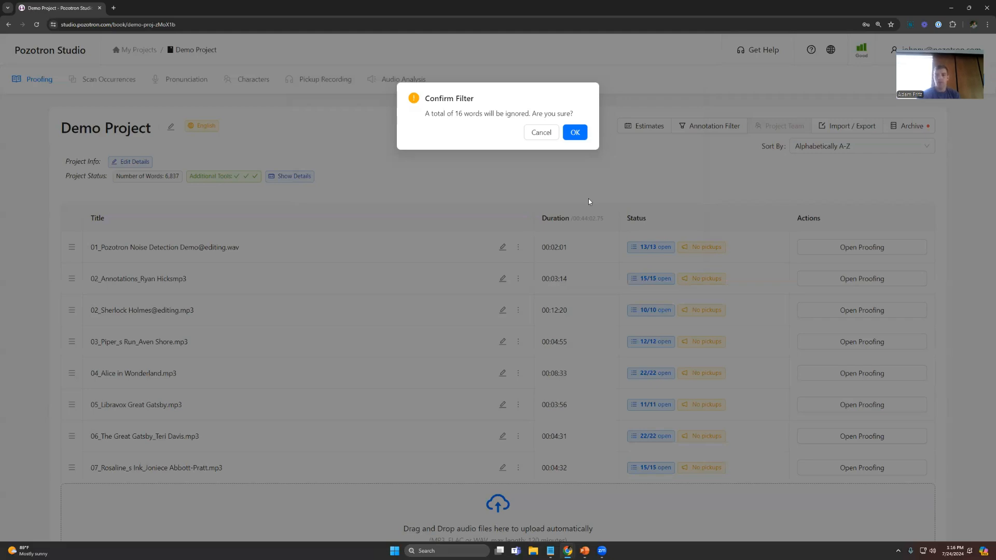
pyautogui.click(541, 132)
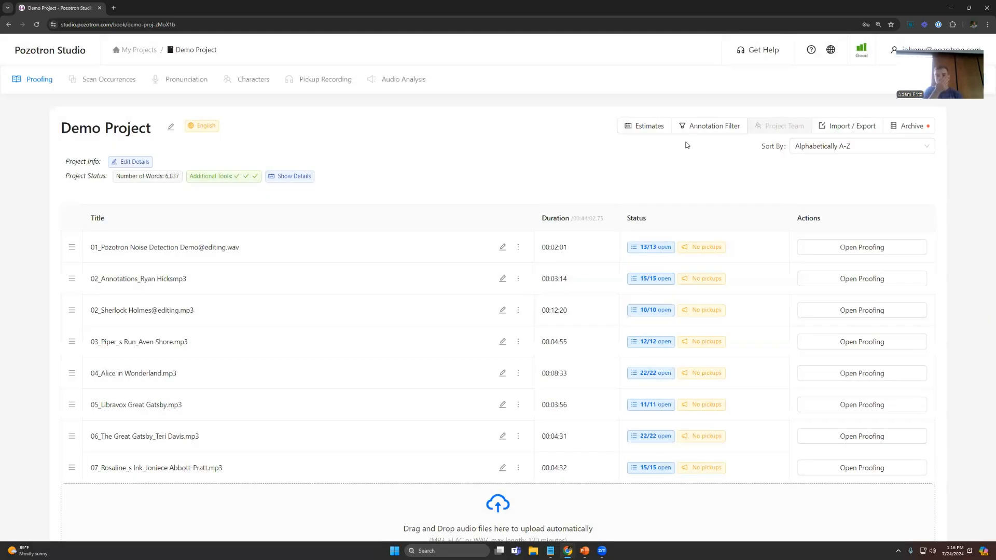
# Step: Try an annotation filter with 2 as the minimum number of added or omitted words, and cancel it
pyautogui.click(713, 129)
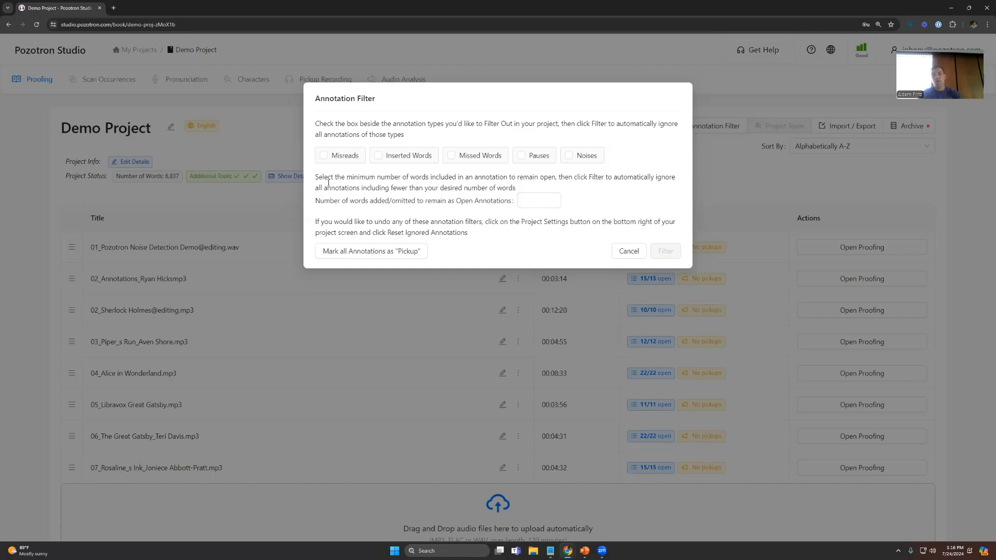
pyautogui.click(537, 201)
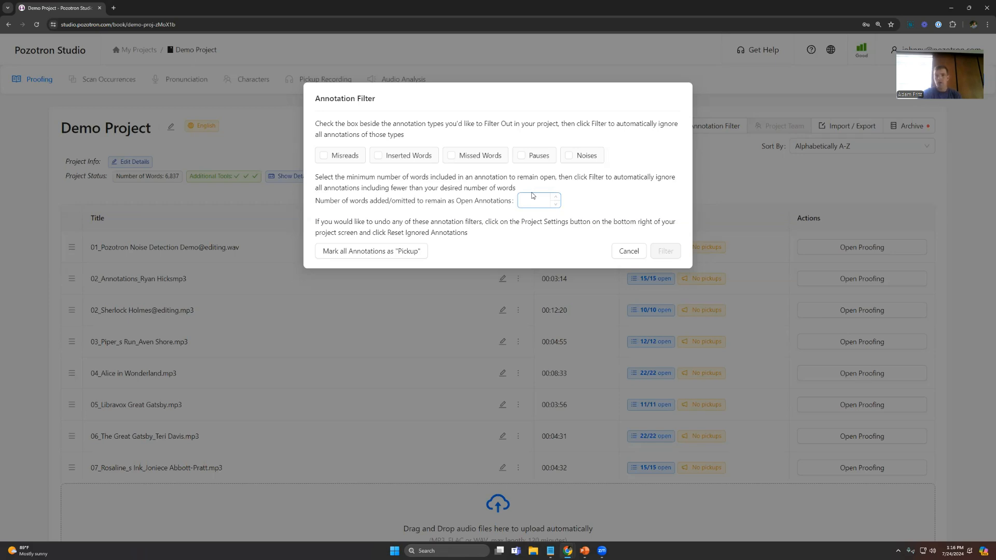
pyautogui.click(531, 201)
pyautogui.write('2')
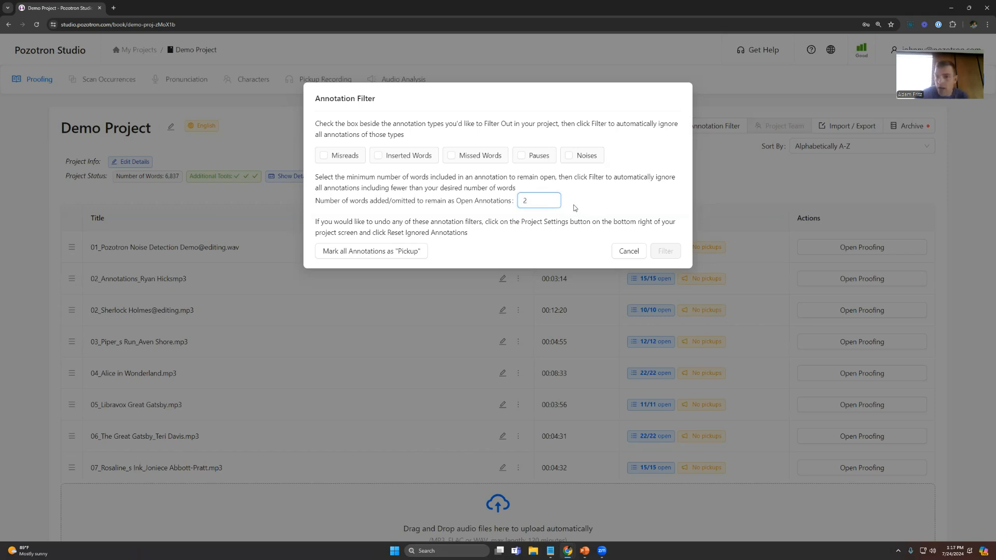
pyautogui.click(625, 251)
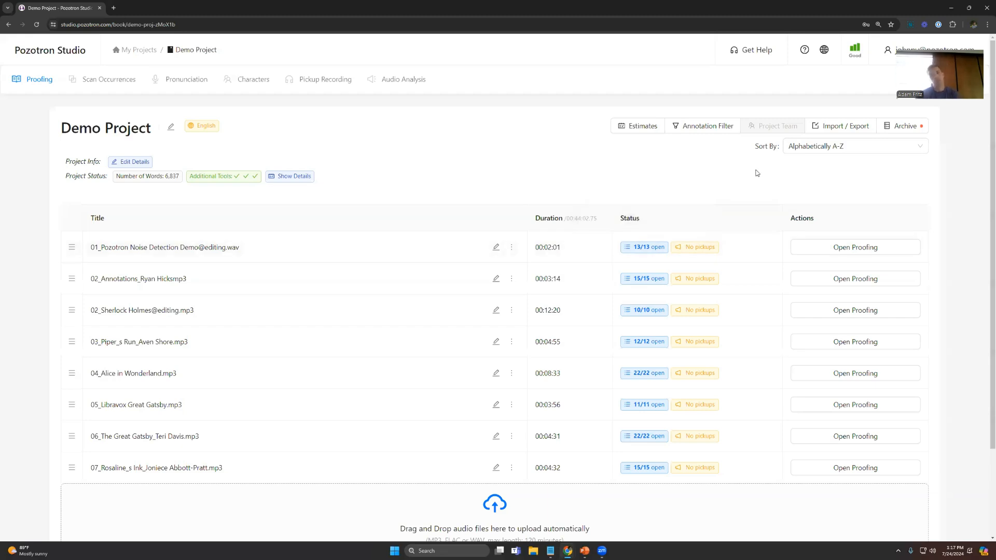
# Step: Export the Book Full Text of Demo Project and open the downloaded demo-project-pozotron-text (2).html file
pyautogui.click(839, 129)
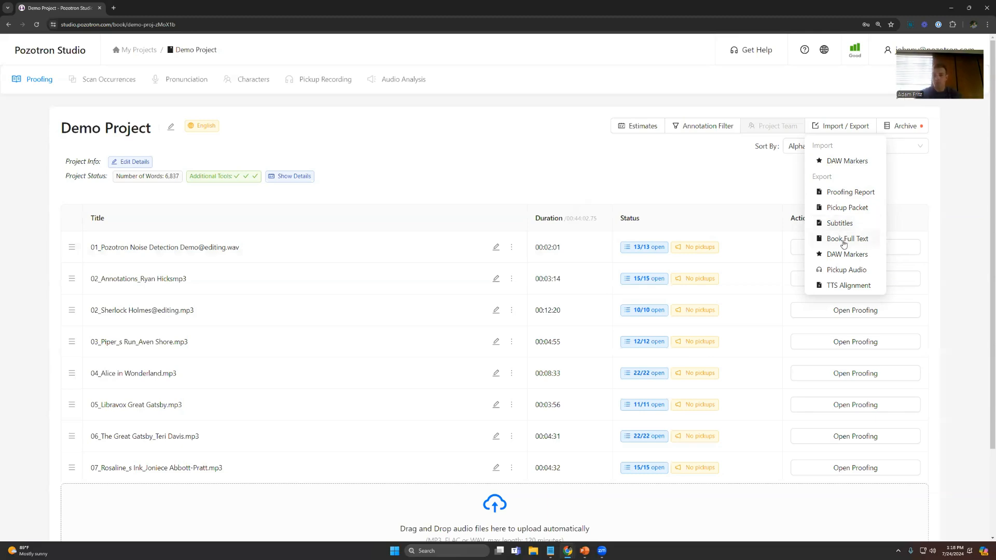
pyautogui.click(844, 240)
pyautogui.click(663, 168)
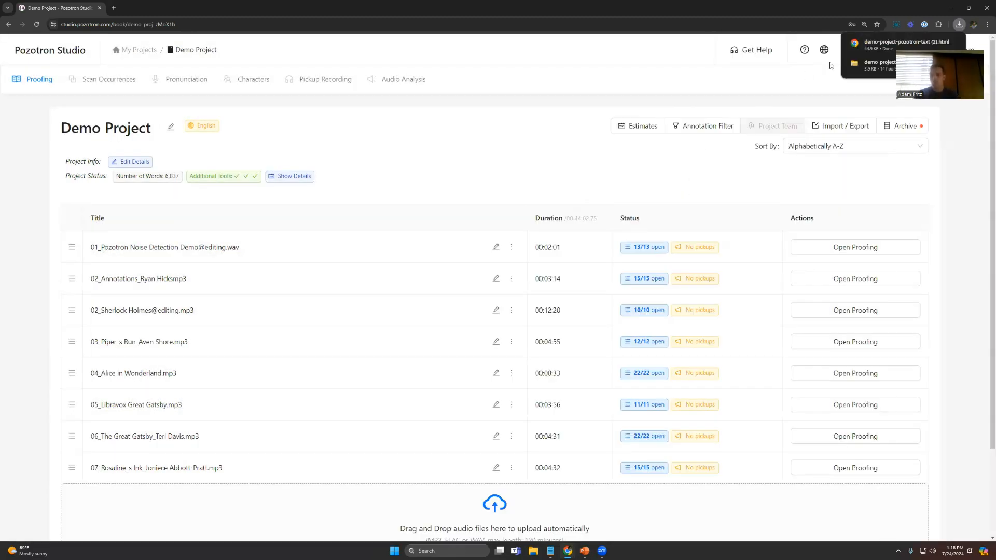
pyautogui.click(882, 44)
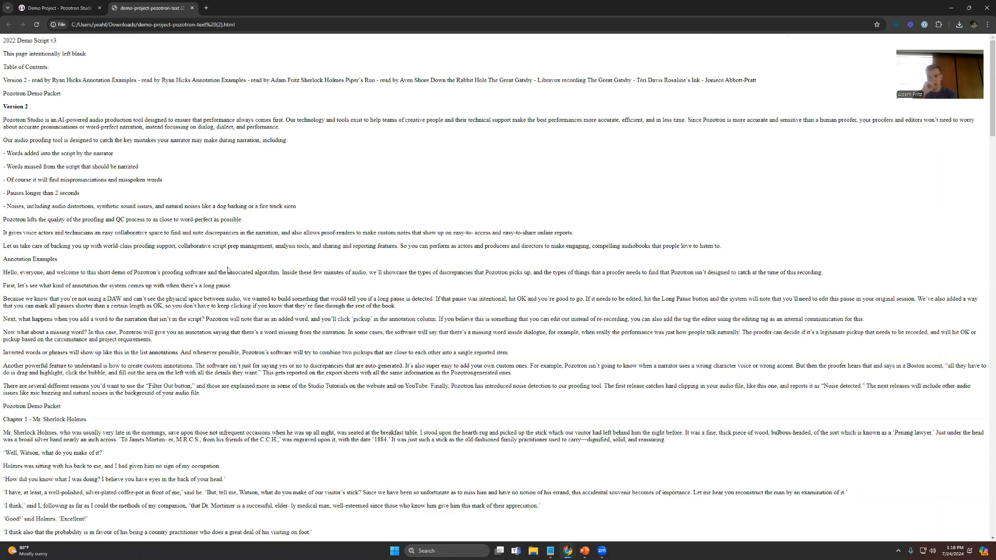
# Step: Switch back to Pozotron Studio, return to My Projects and open the PDF Issues project
pyautogui.click(77, 9)
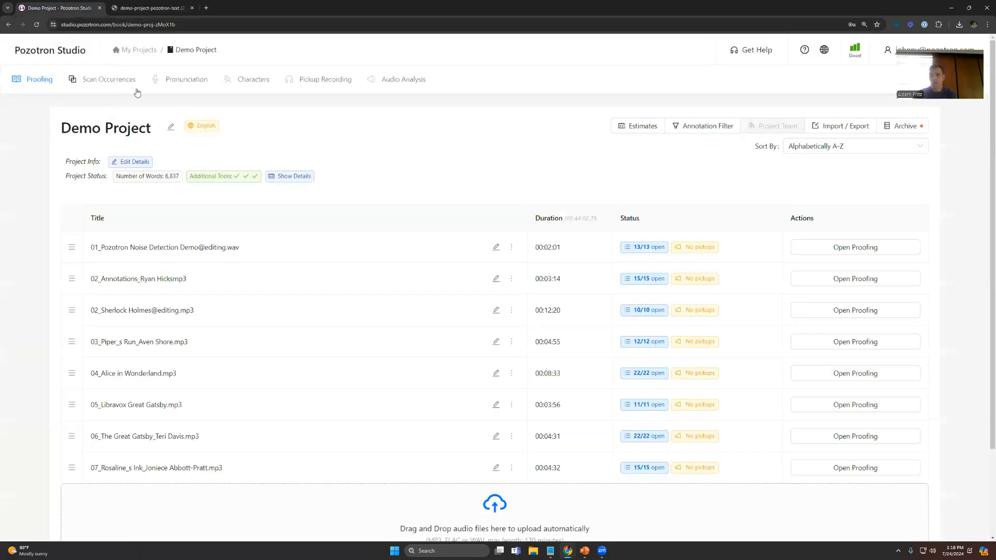
pyautogui.click(137, 53)
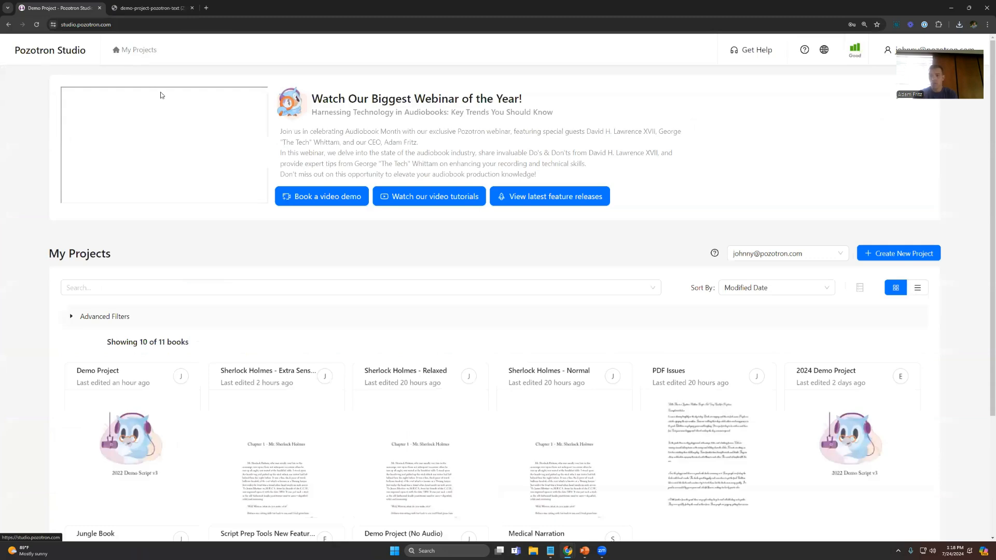
pyautogui.scroll(-2, 545, 327)
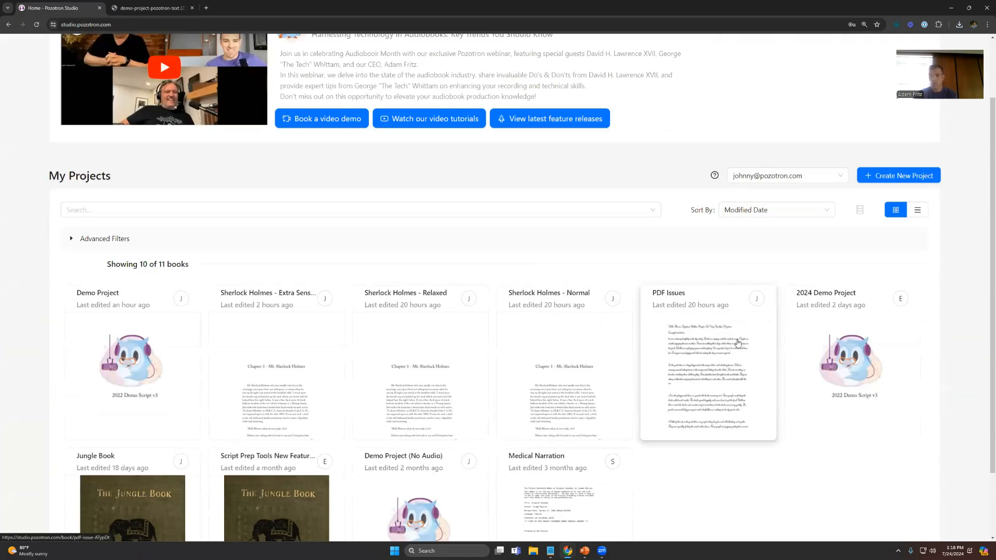
pyautogui.click(687, 363)
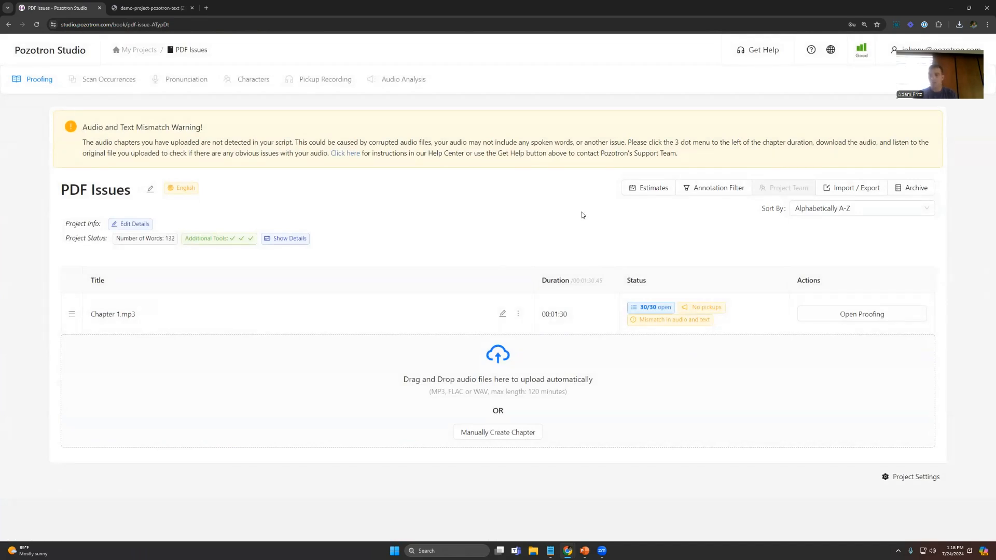
# Step: Export the Book Full Text of PDF Issues, open the downloaded pdf-issues-pozotron-text (2).html file and highlight a line of its text
pyautogui.click(843, 188)
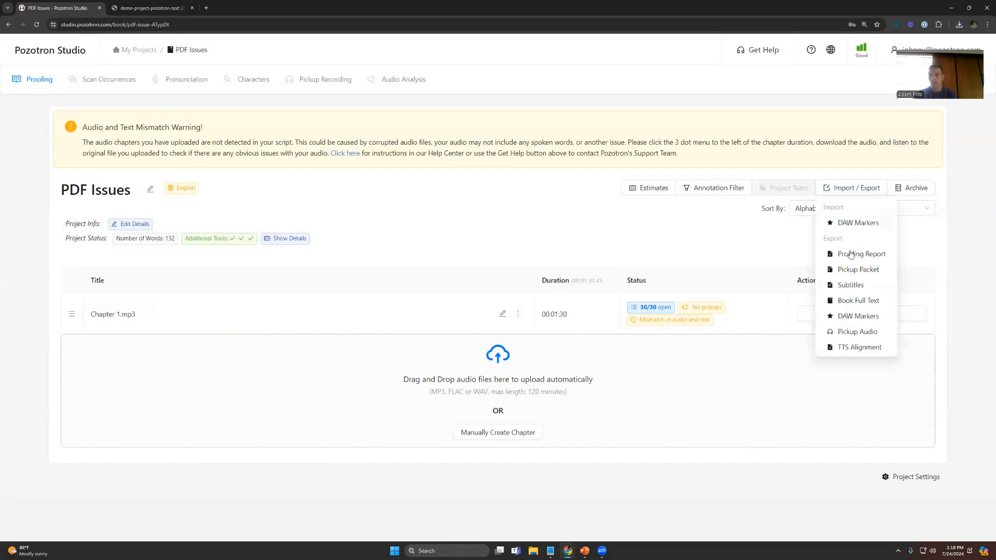
pyautogui.click(848, 301)
pyautogui.click(664, 168)
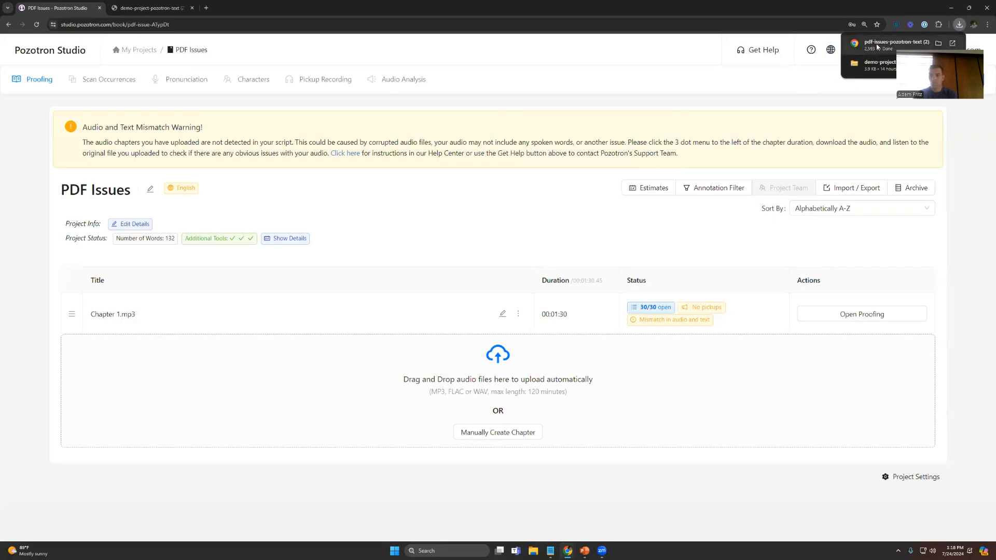
pyautogui.click(877, 46)
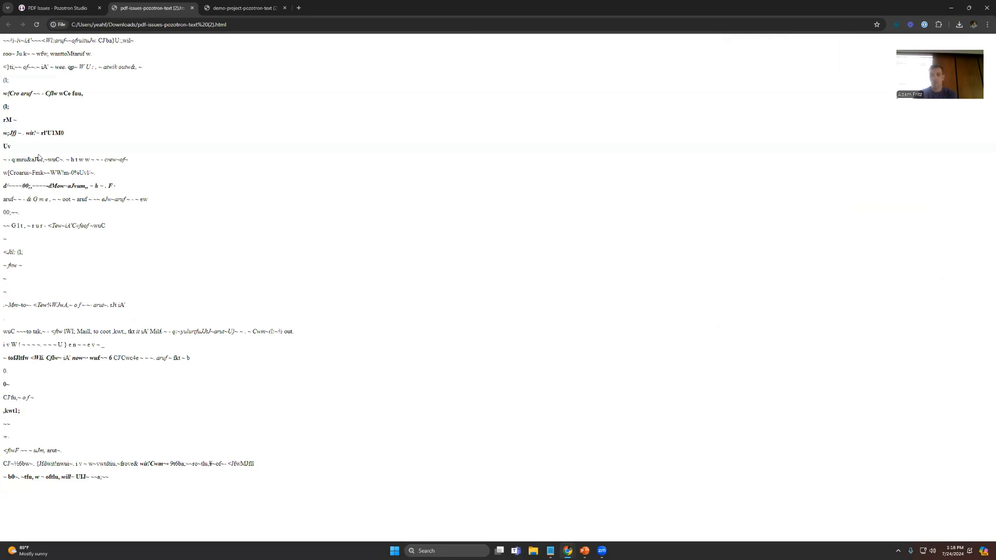
pyautogui.moveTo(4, 133); pyautogui.dragTo(74, 133)
# Step: Go back to My Projects, reopen Demo Project and view its import and export options
pyautogui.click(71, 10)
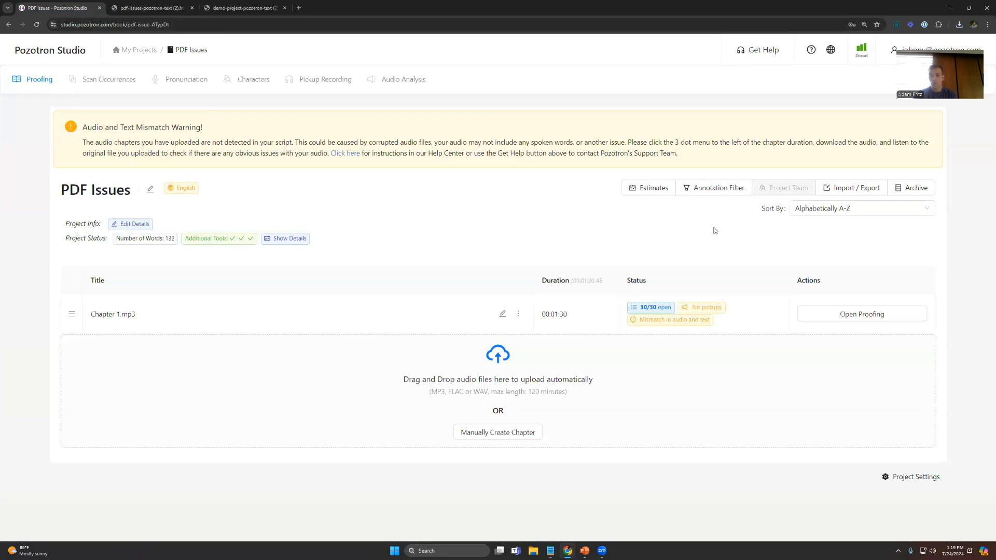
pyautogui.click(130, 51)
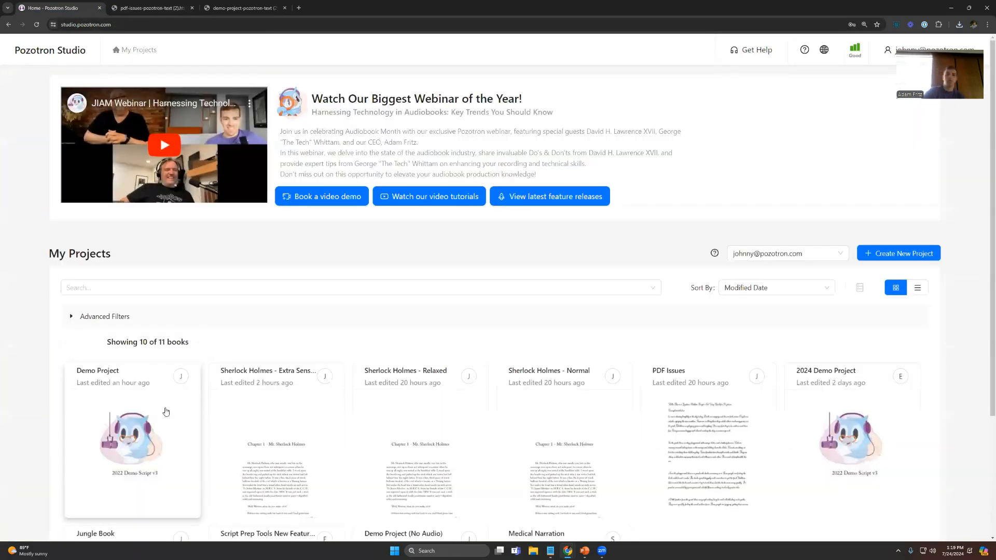
pyautogui.click(199, 427)
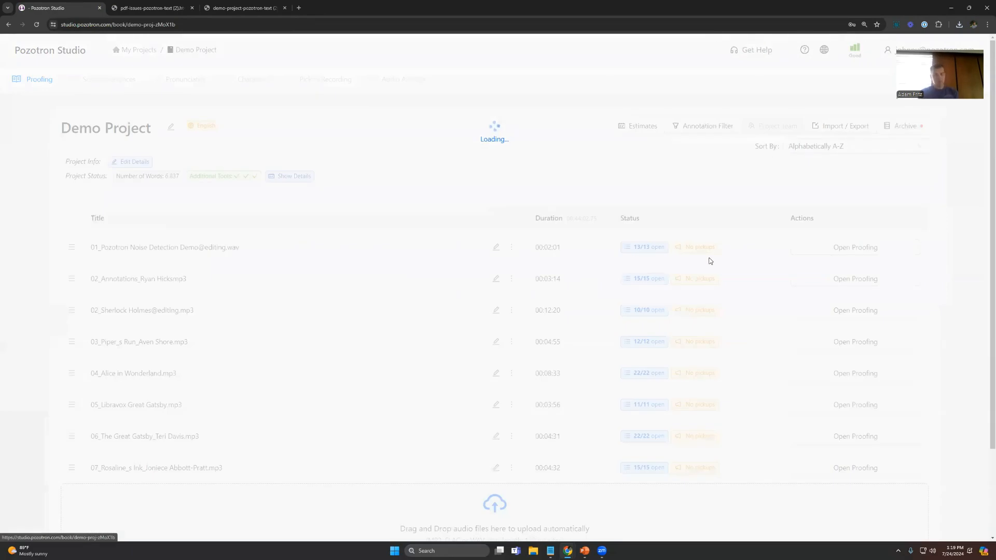
pyautogui.click(857, 133)
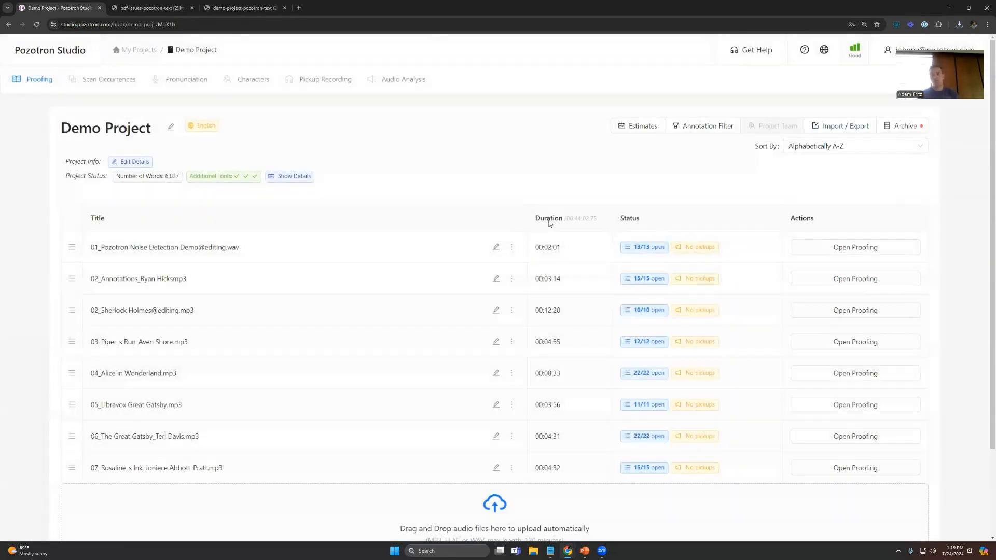
pyautogui.moveTo(827, 127)
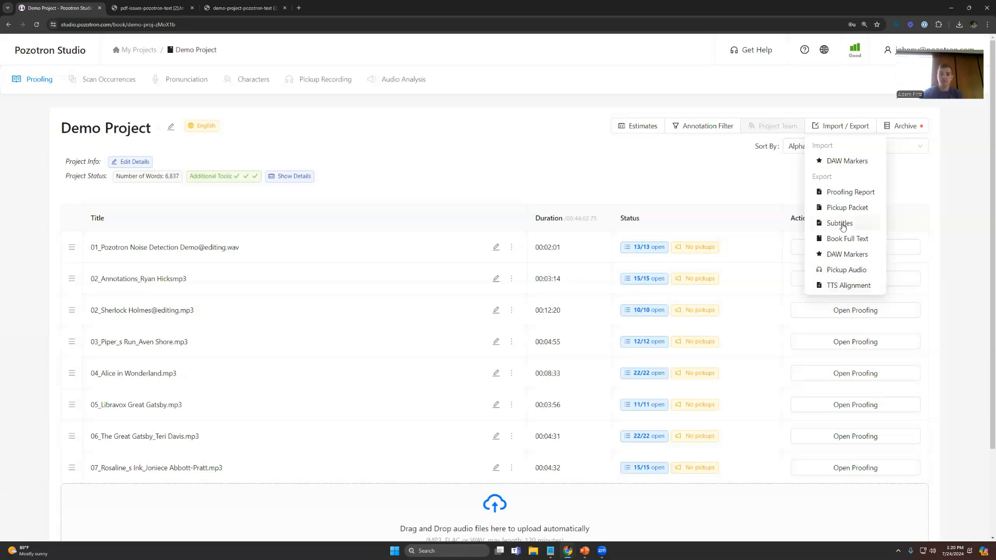
pyautogui.click(566, 155)
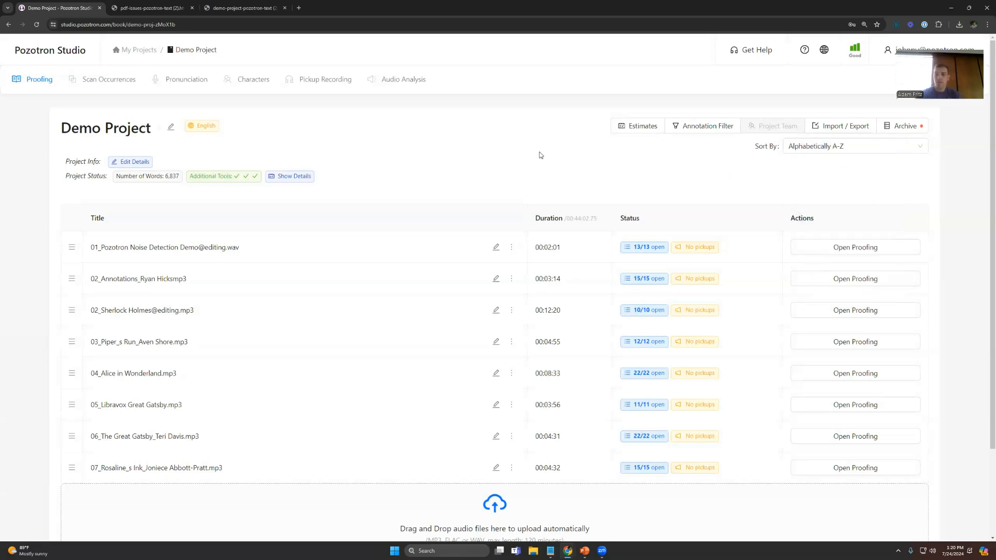
# Step: Review the archived and active chapters in Demo Project's Archive, and close it
pyautogui.scroll(-1, 551, 165)
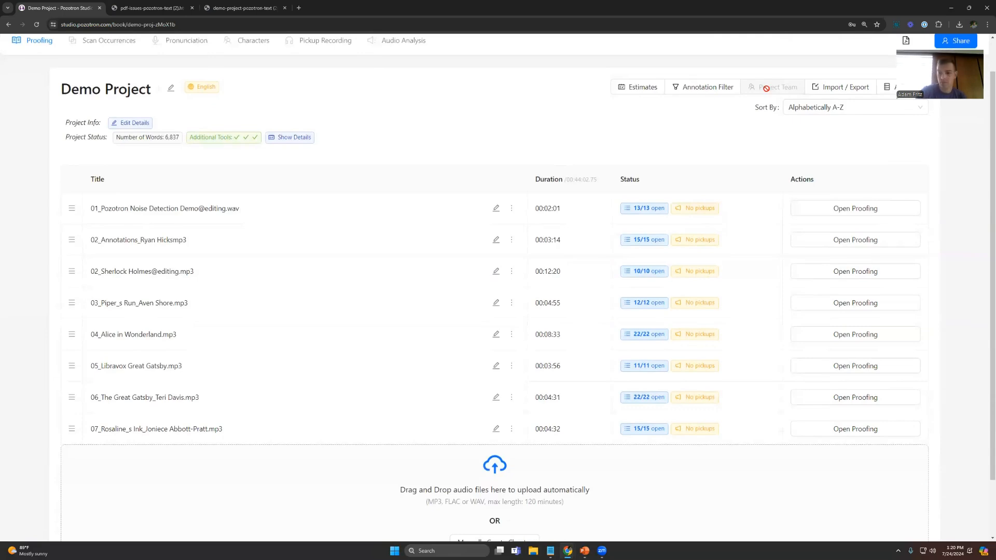
pyautogui.scroll(1, 773, 152)
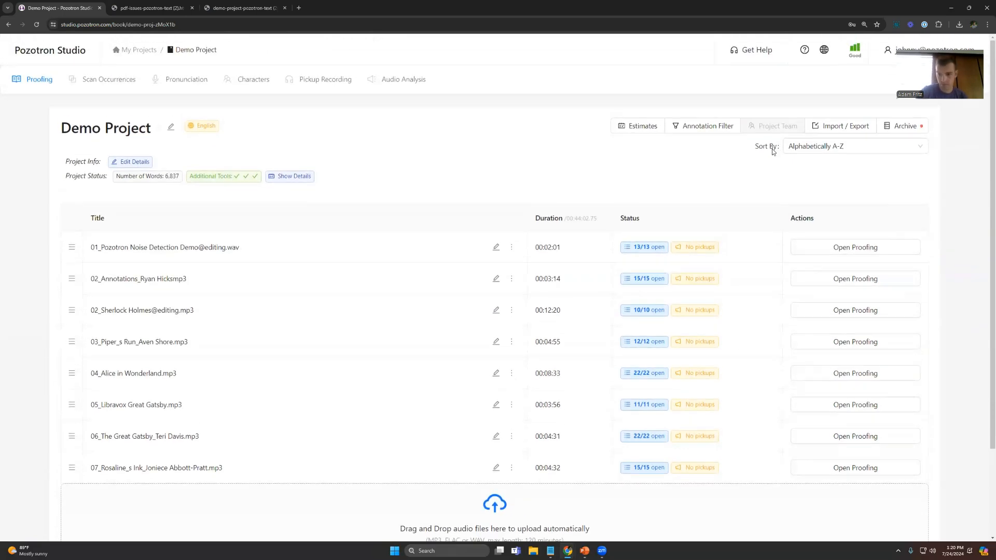
pyautogui.click(907, 130)
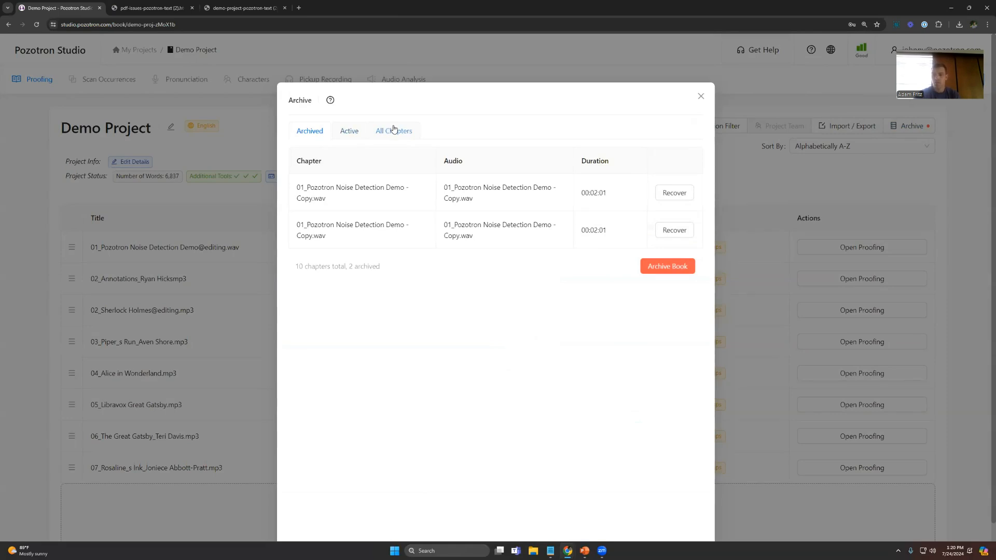
pyautogui.click(344, 135)
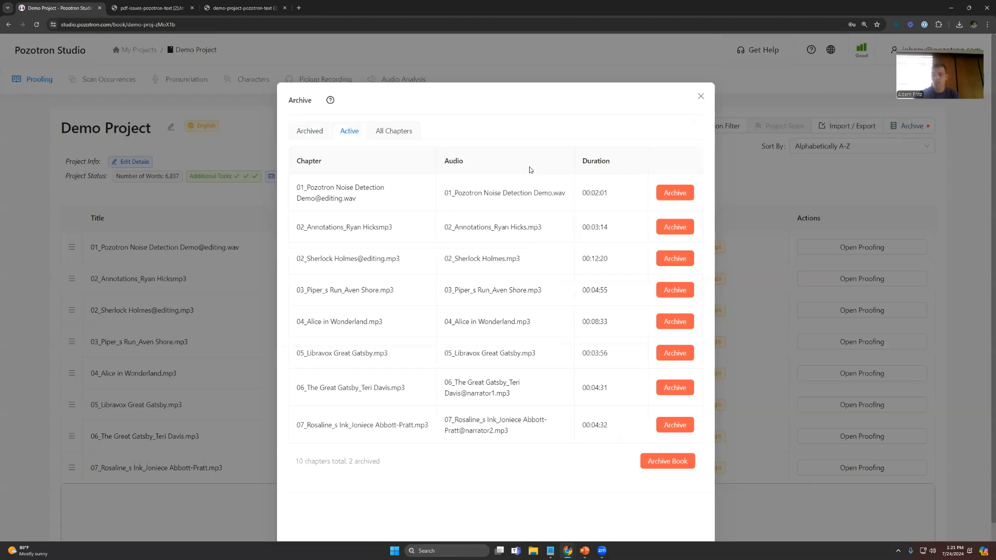
pyautogui.click(701, 97)
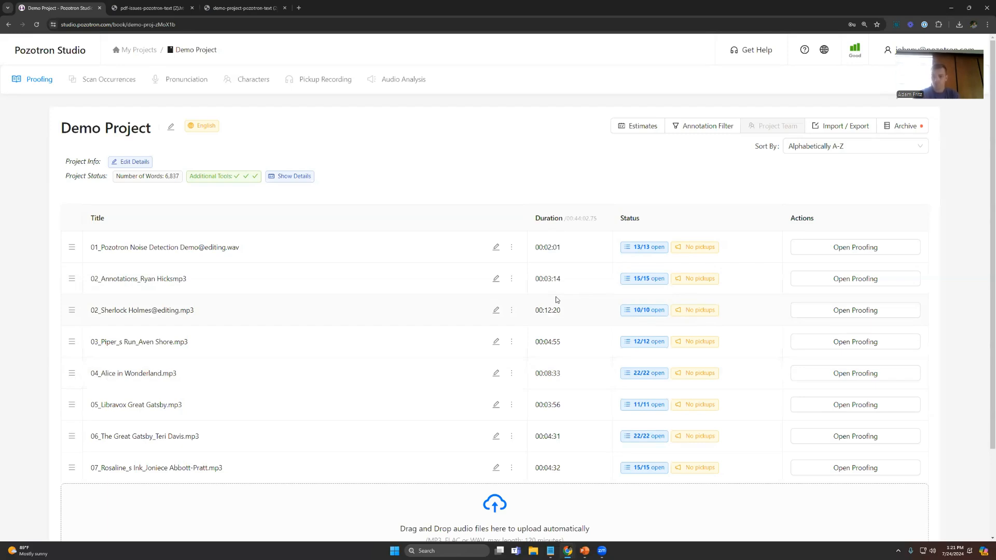
# Step: View the Export Chapter Report formats available for the 01_Pozotron Noise Detection Demo chapter, and close the dialog without exporting
pyautogui.scroll(-2, 550, 296)
pyautogui.scroll(2, 547, 297)
pyautogui.scroll(-1, 518, 260)
pyautogui.scroll(-2, 518, 259)
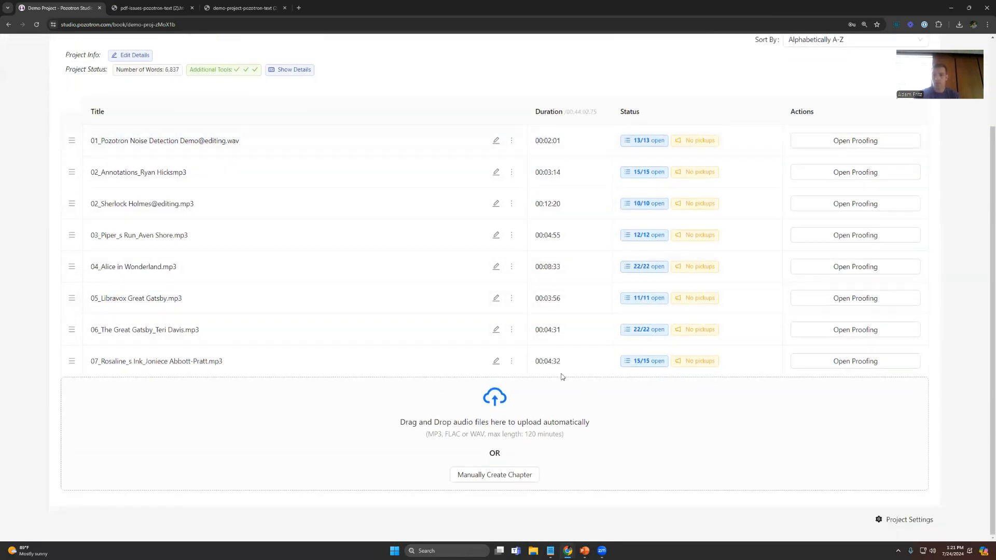
pyautogui.scroll(1, 431, 255)
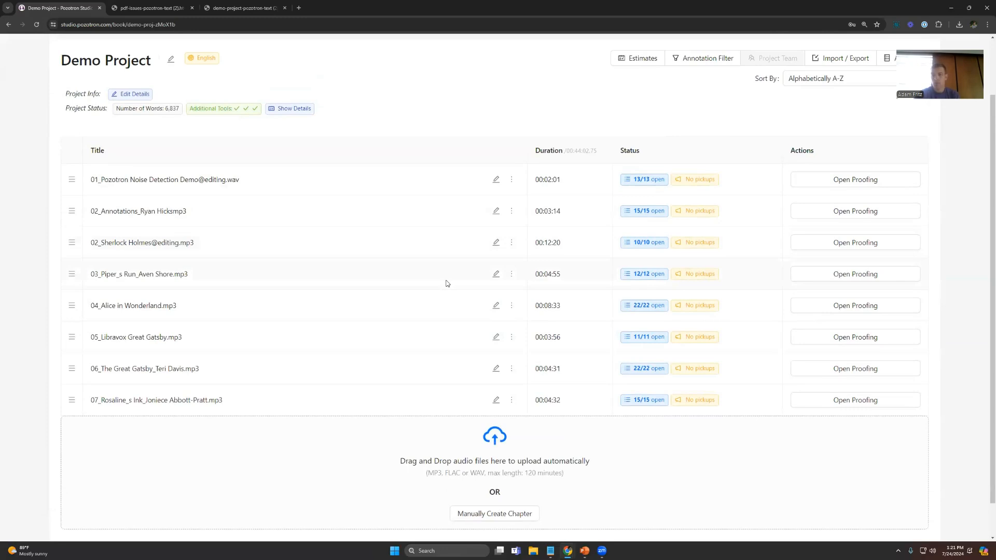
pyautogui.click(511, 181)
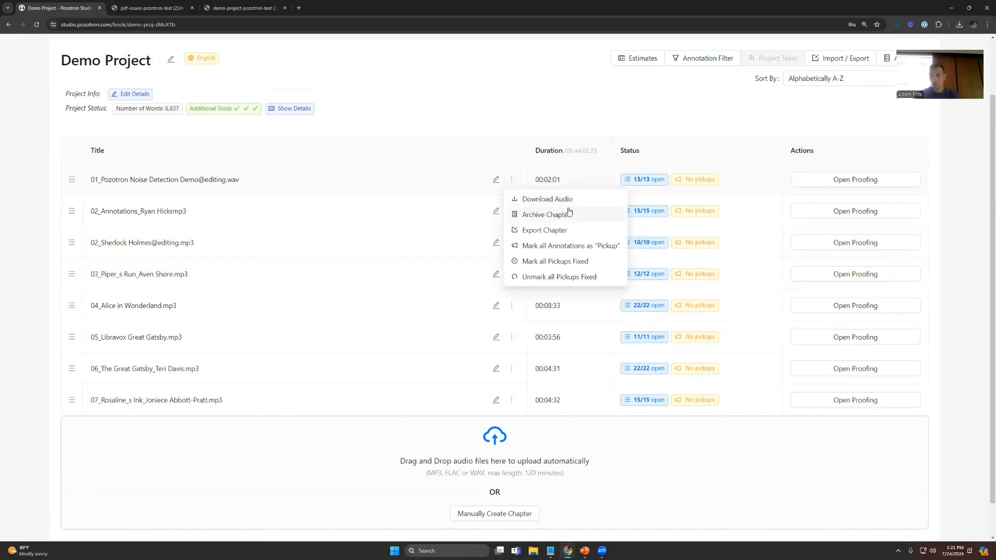
pyautogui.click(550, 232)
pyautogui.click(409, 144)
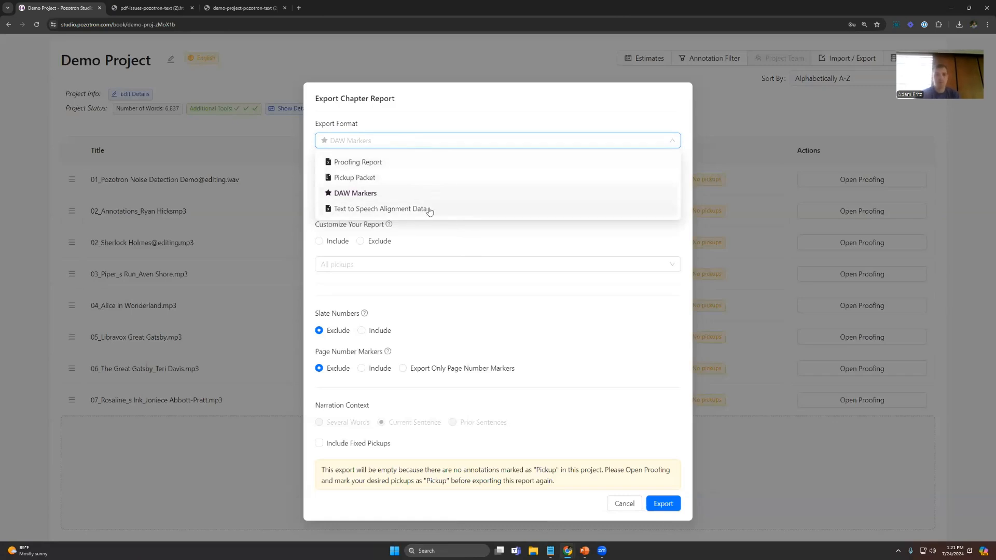
pyautogui.press('Escape')
# Step: Examine the option to mark all annotations as "Pickup" for the first chapter and in the project's Annotation Filter, and close both
pyautogui.click(511, 181)
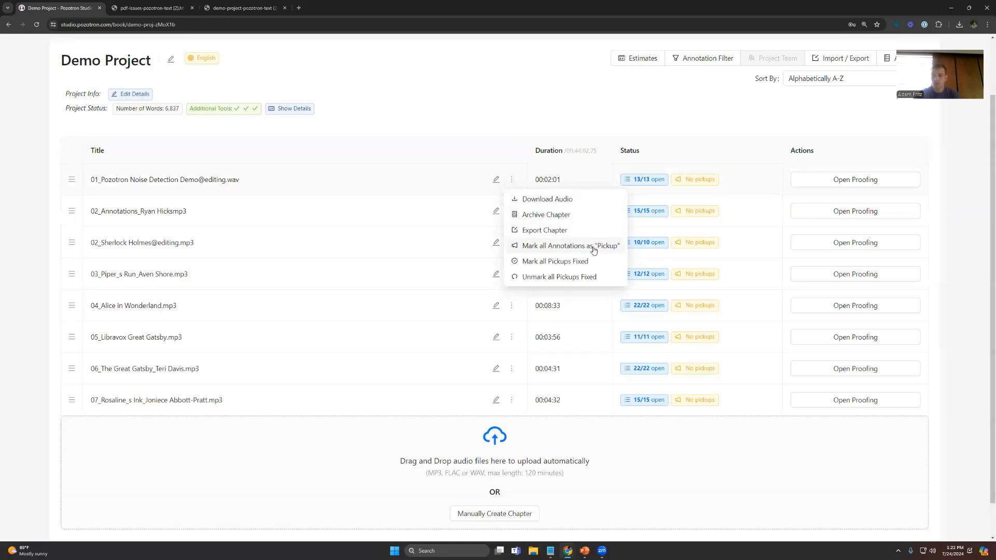
pyautogui.click(668, 111)
pyautogui.click(696, 63)
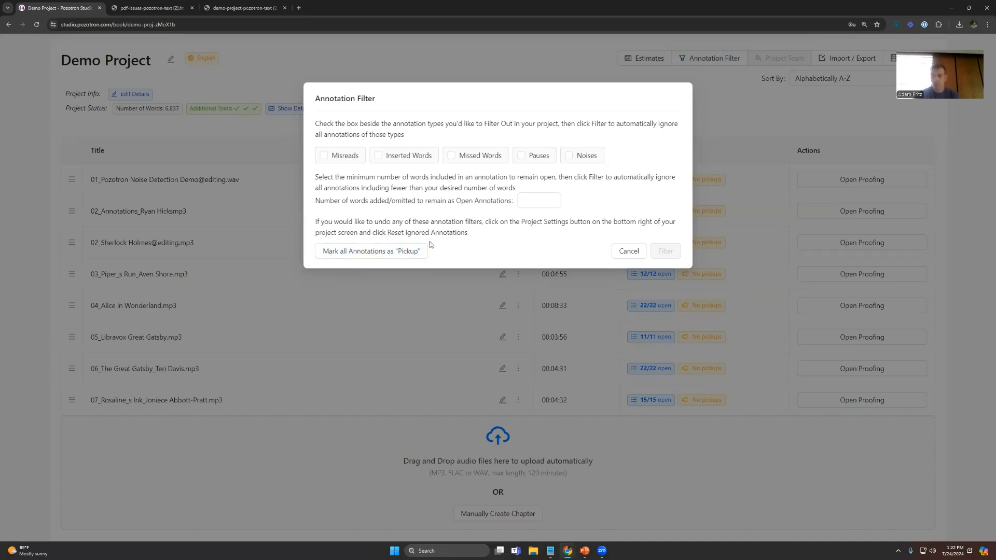
pyautogui.click(731, 120)
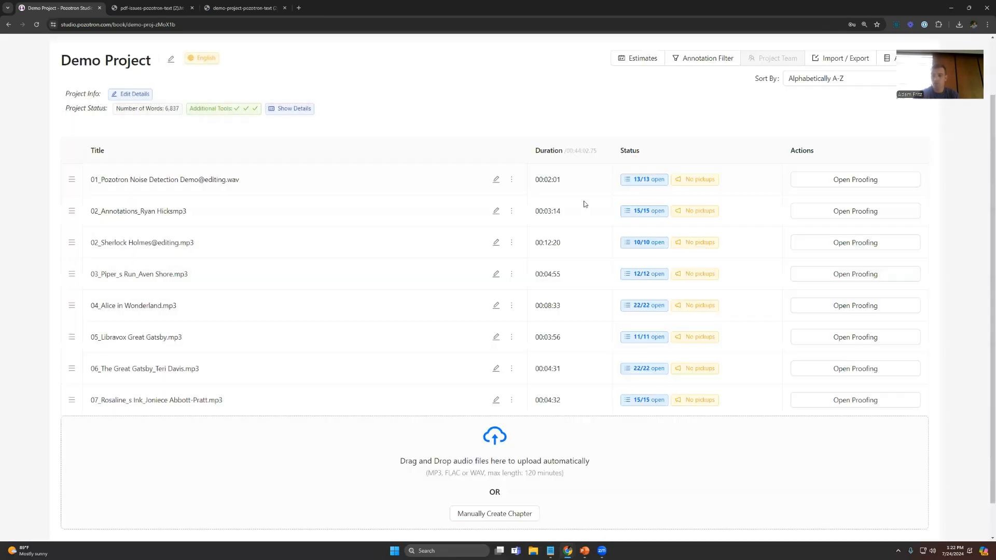
# Step: View the actions available for the second chapter, start editing its title and cancel the edit
pyautogui.click(512, 212)
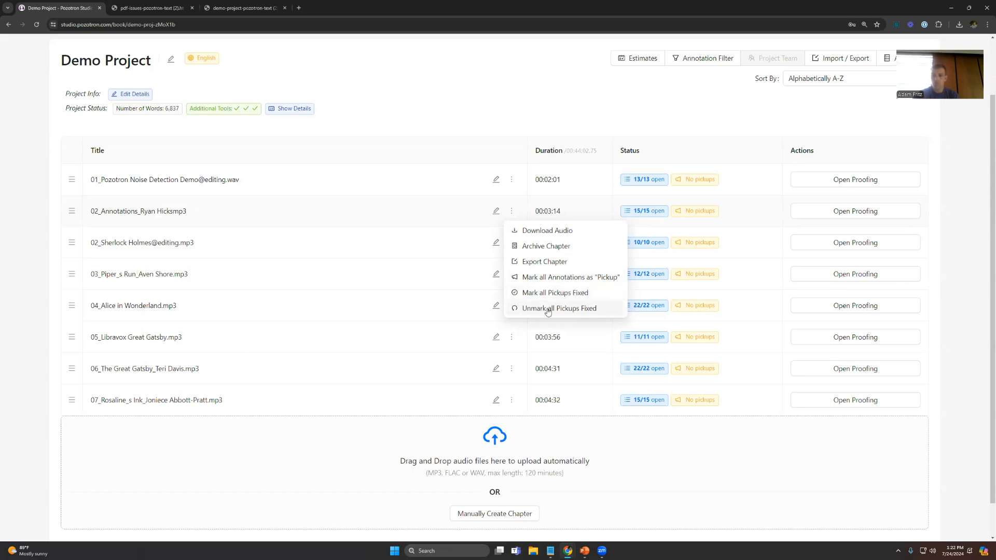
pyautogui.click(566, 125)
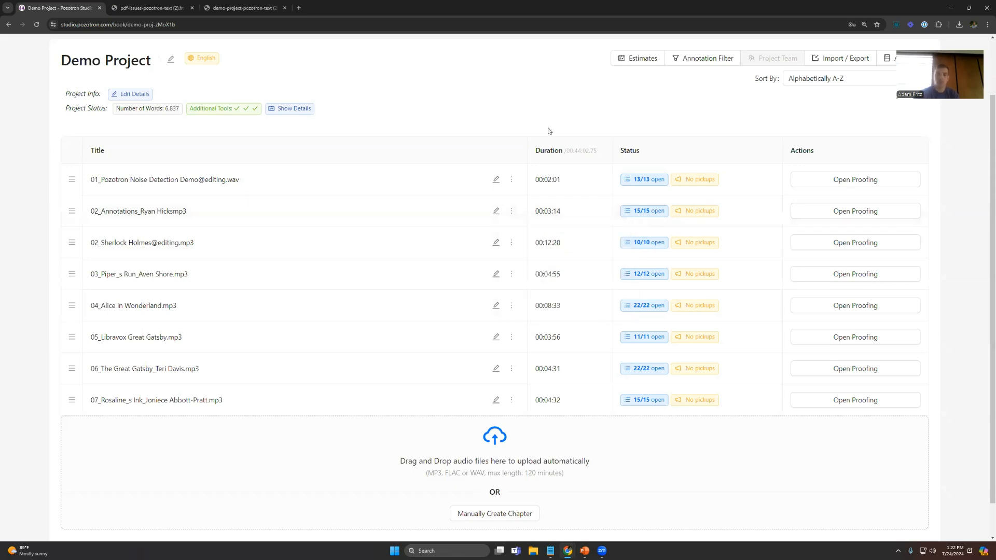
pyautogui.click(496, 213)
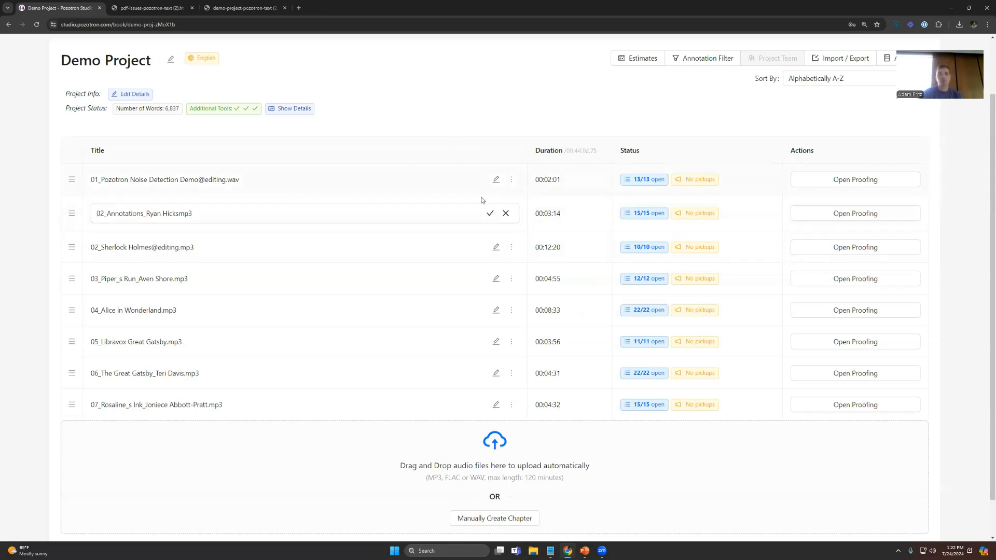
pyautogui.click(504, 215)
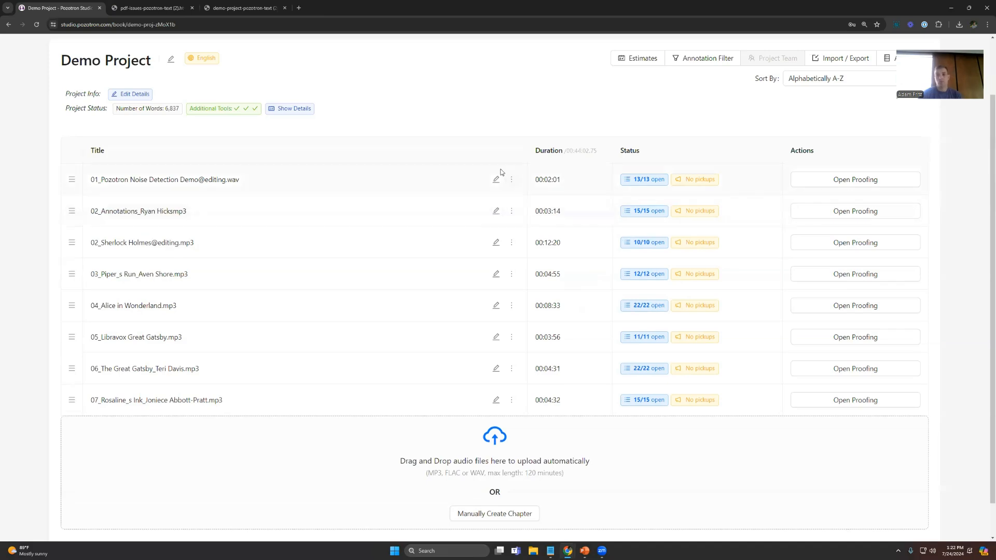
# Step: View the Manually Create Chapter form with its name, chapter text and audio fields, and cancel it
pyautogui.scroll(-1, 497, 207)
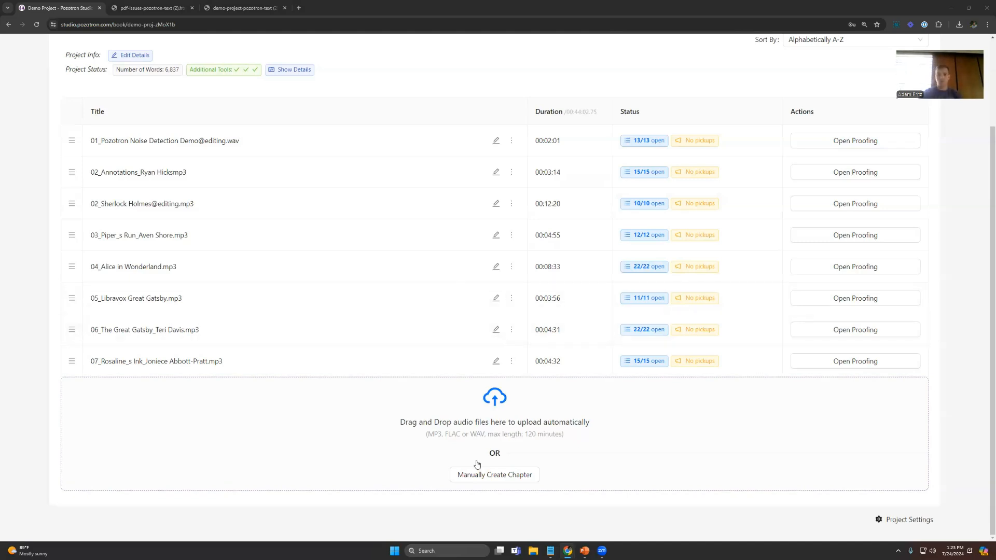
pyautogui.click(480, 480)
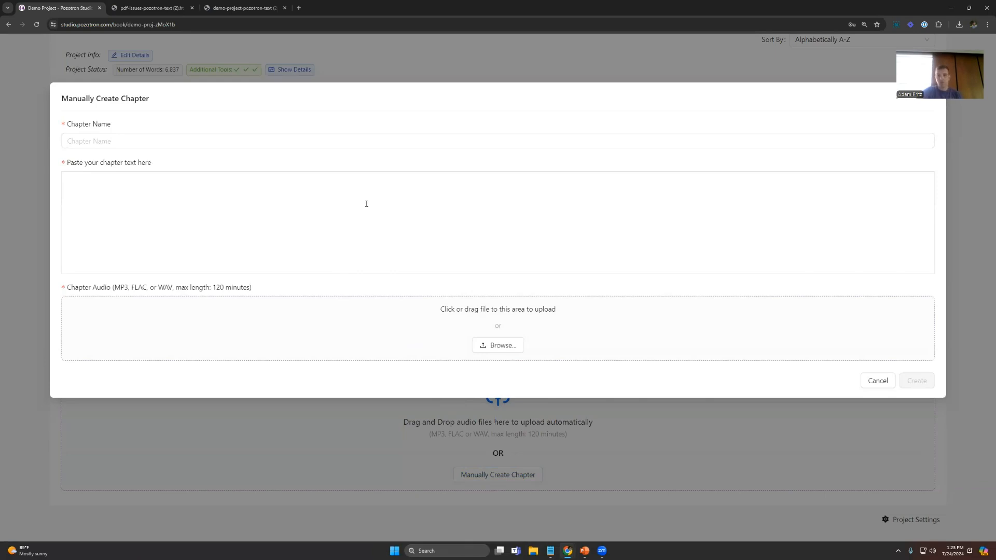
pyautogui.click(237, 142)
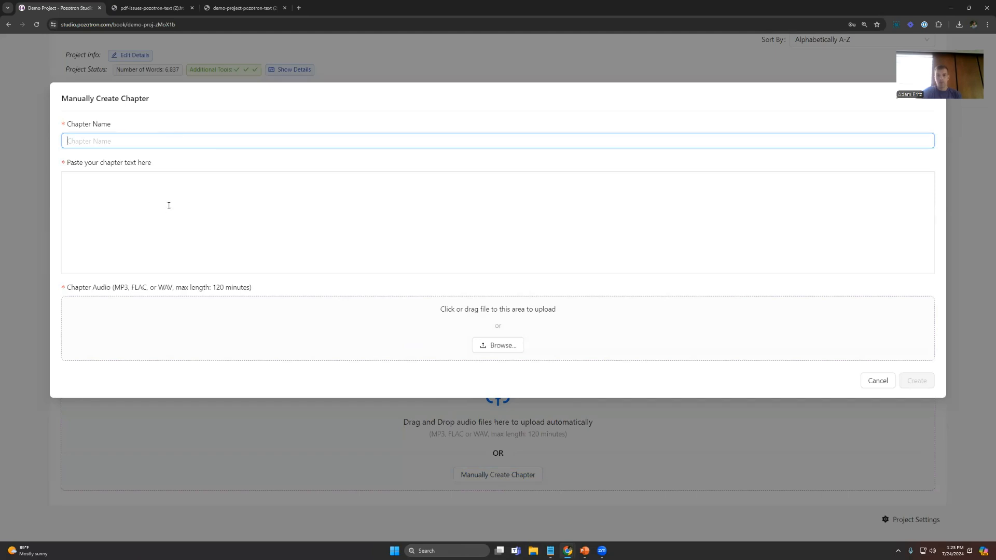
pyautogui.click(149, 196)
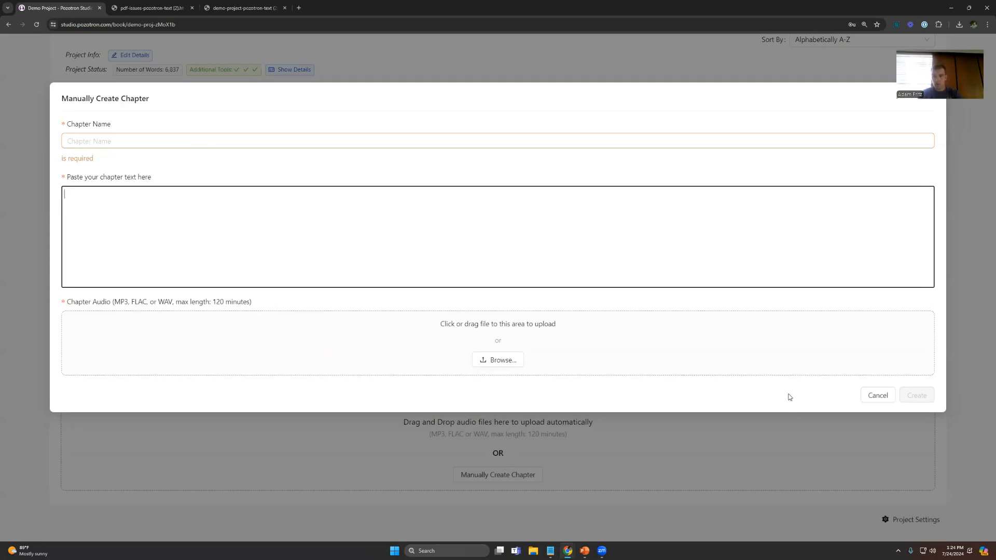
pyautogui.click(876, 396)
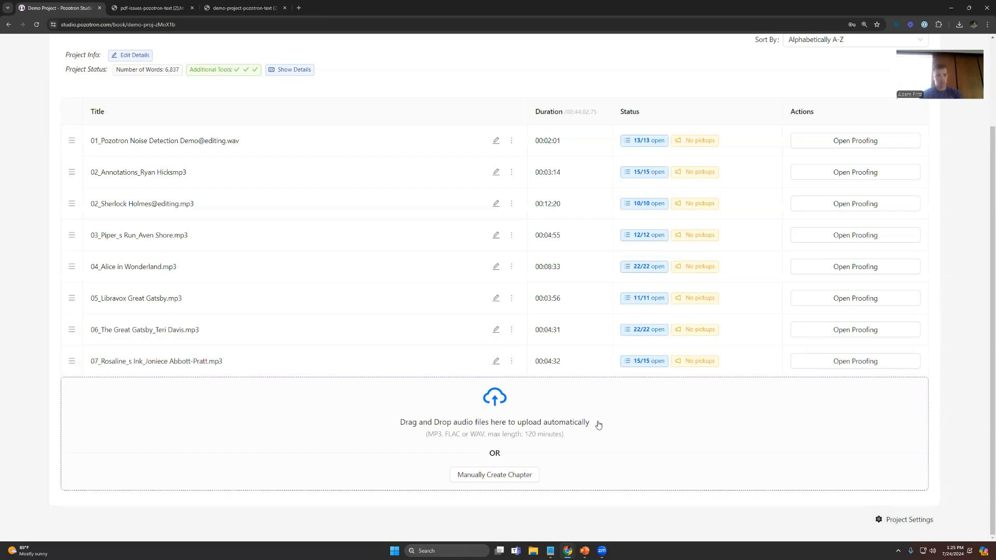
pyautogui.scroll(1, 585, 420)
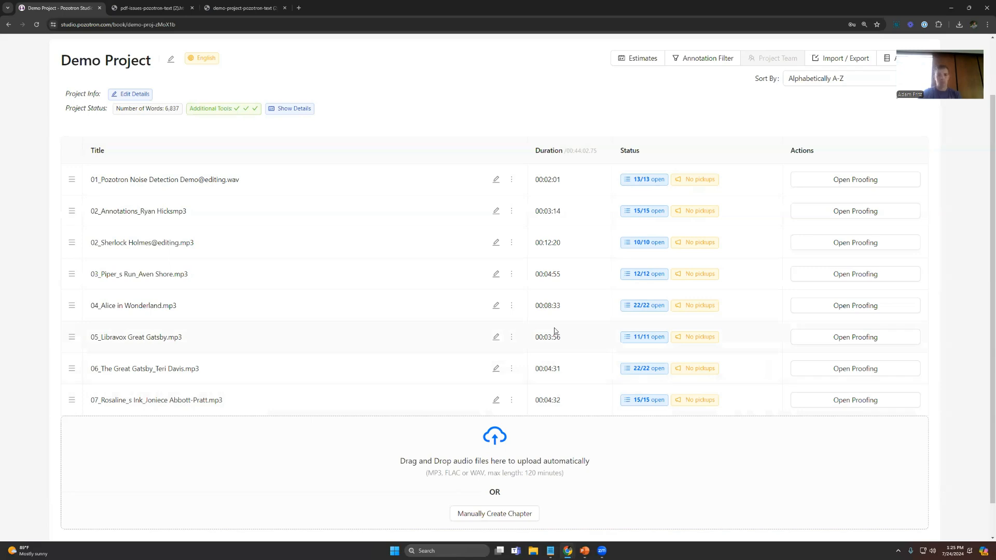
# Step: View the project-wide actions offered in Demo Project's Project Settings, such as archiving, clearing pickups and resetting annotation filters
pyautogui.scroll(-1, 555, 331)
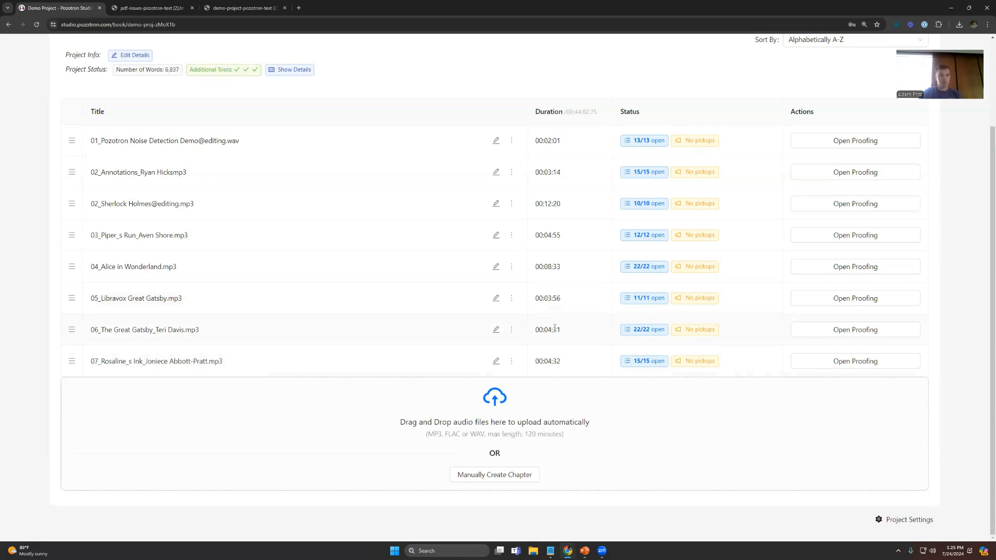
pyautogui.scroll(1, 577, 337)
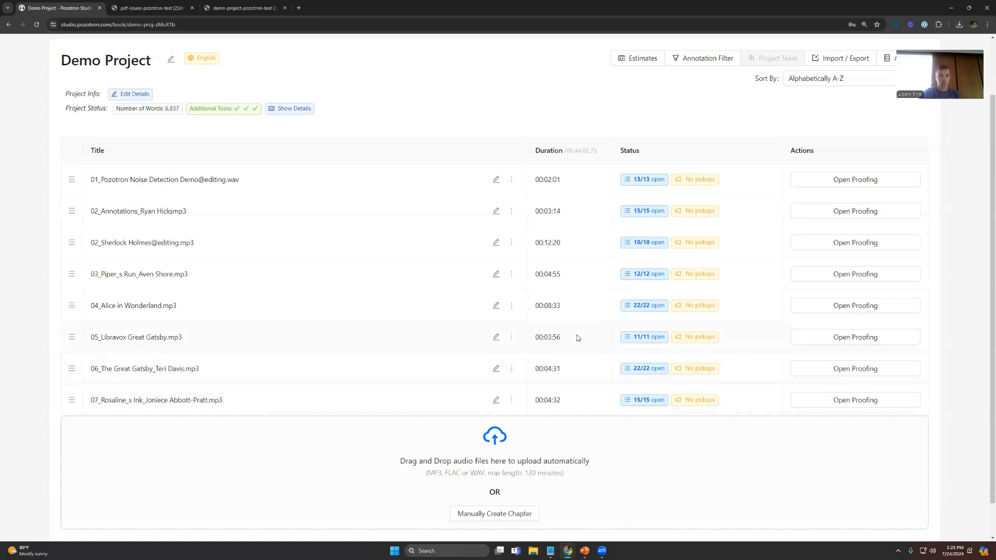
pyautogui.scroll(-1, 573, 339)
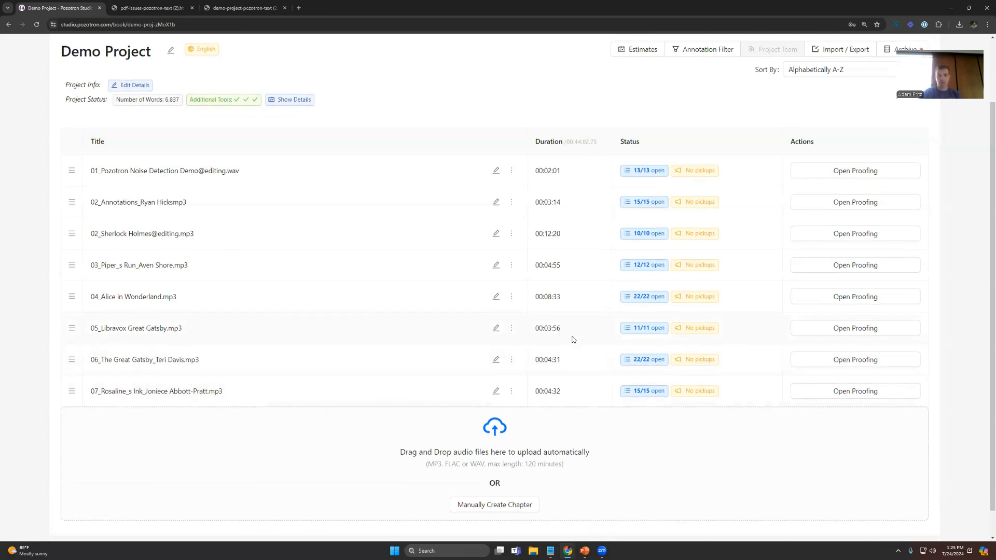
pyautogui.click(909, 526)
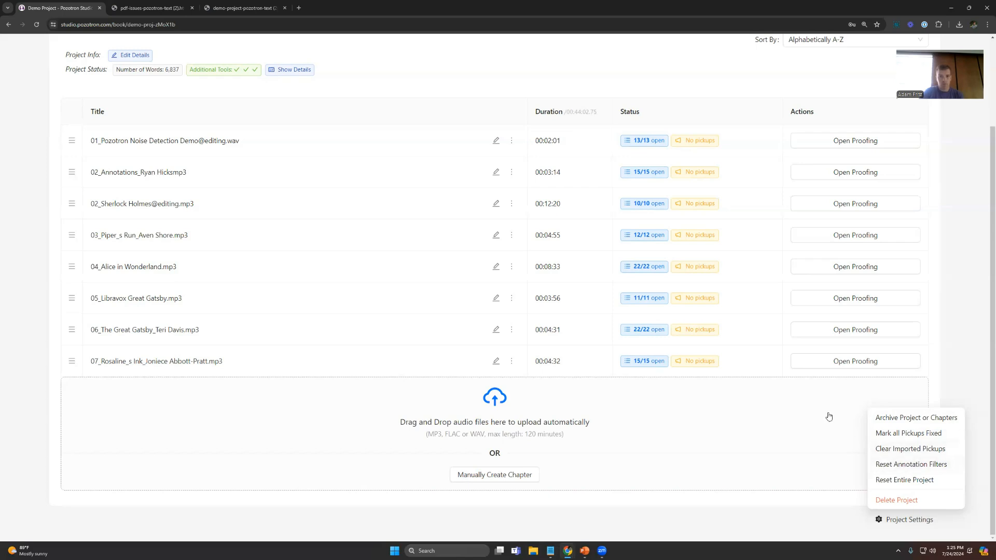
# Step: Choose Pauses as a type to filter out in the project's Annotation Filter, and cancel without applying it
pyautogui.scroll(2, 713, 199)
pyautogui.click(702, 99)
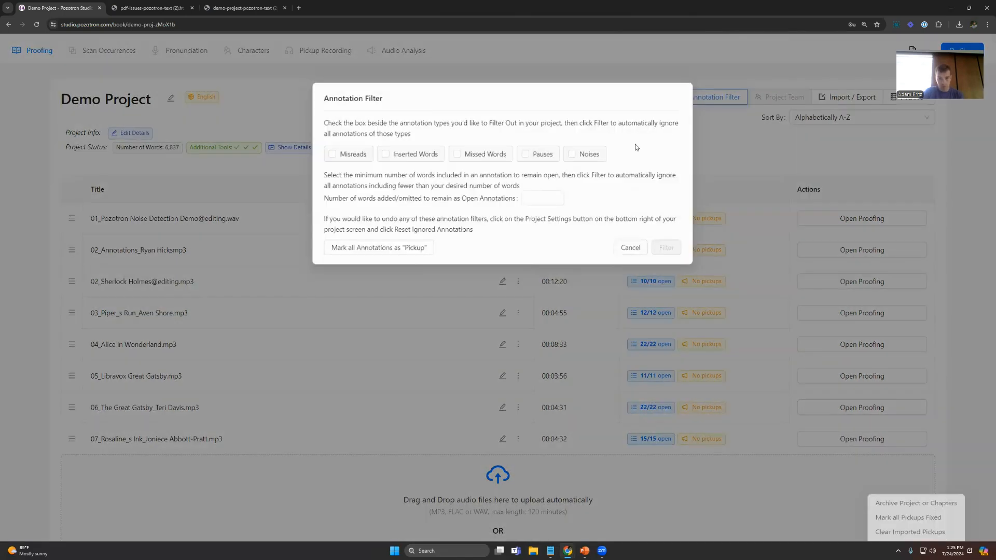
pyautogui.click(530, 160)
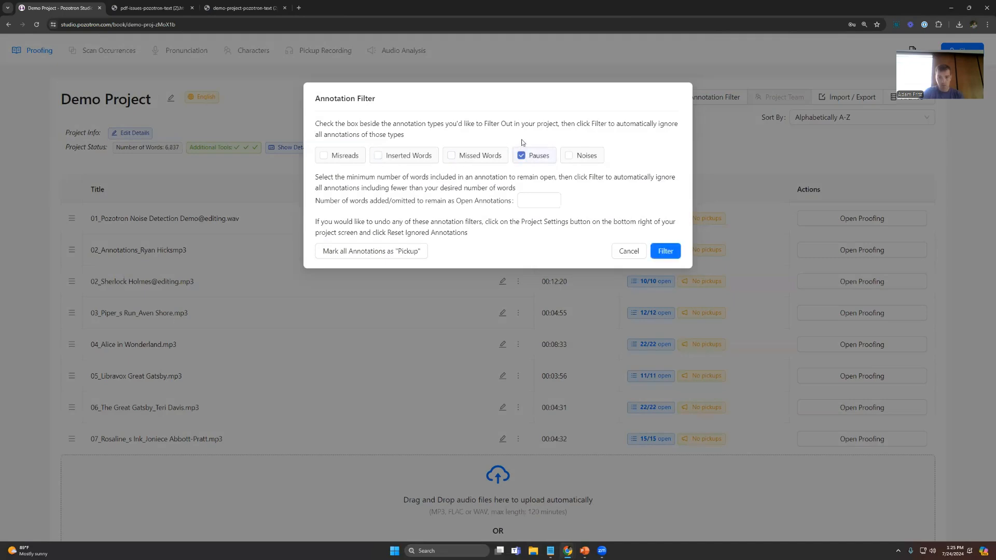
pyautogui.click(628, 252)
# Step: View the Project Settings actions again, check what the first chapter's open-annotations status means, and close the settings list
pyautogui.scroll(-2, 887, 485)
pyautogui.click(906, 521)
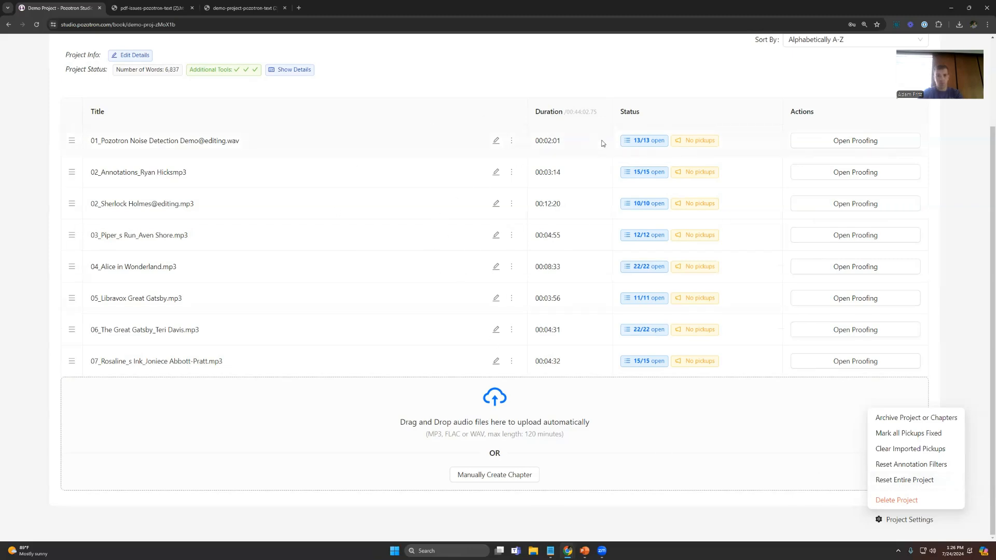
pyautogui.moveTo(654, 141)
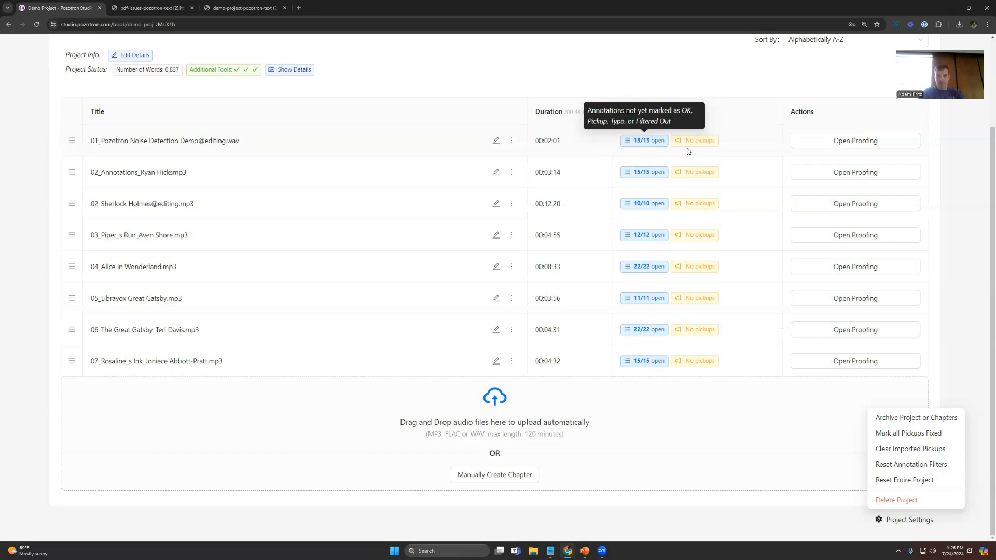
pyautogui.scroll(2, 738, 275)
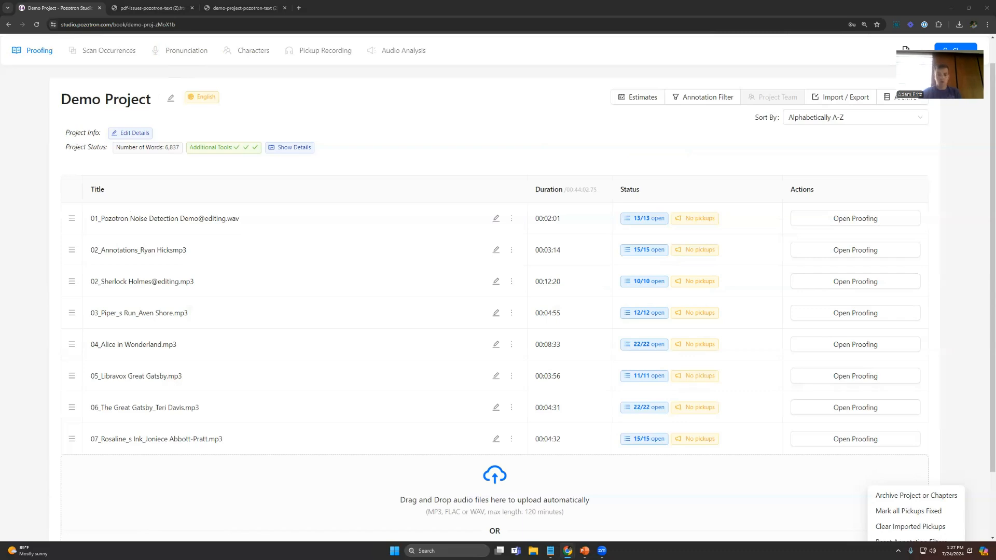
pyautogui.click(422, 188)
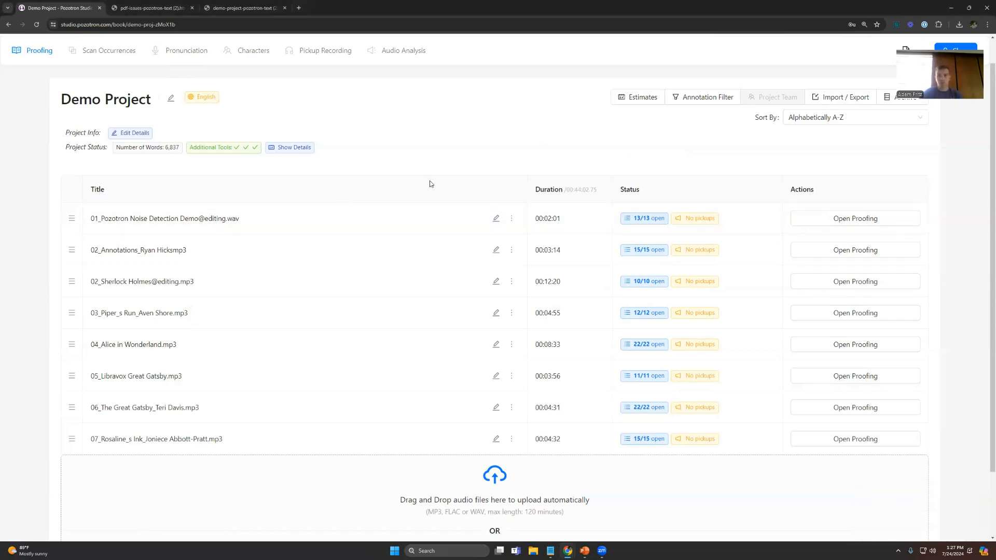
pyautogui.scroll(1, 429, 181)
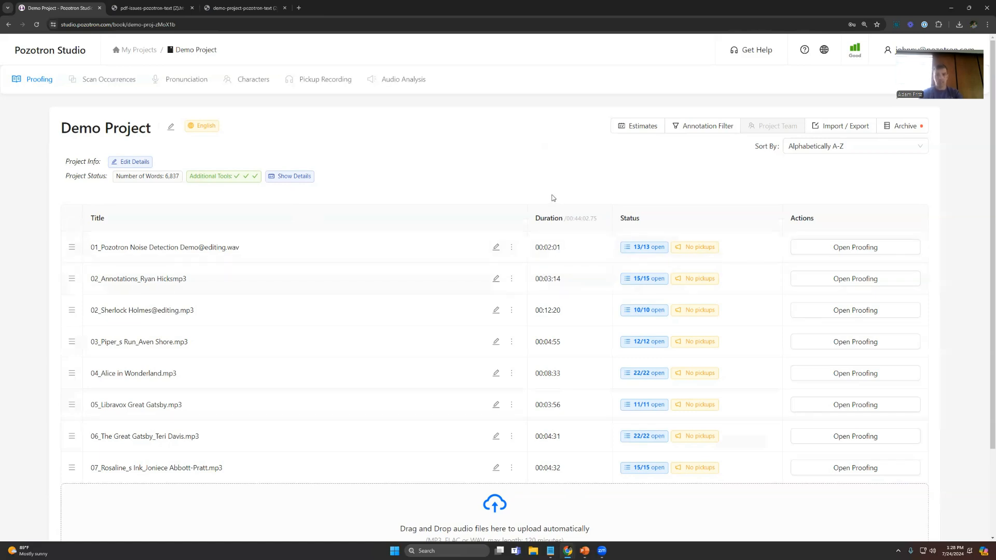
# Step: Return to My Projects and open Demo Project (No Audio)
pyautogui.moveTo(826, 129)
pyautogui.click(135, 50)
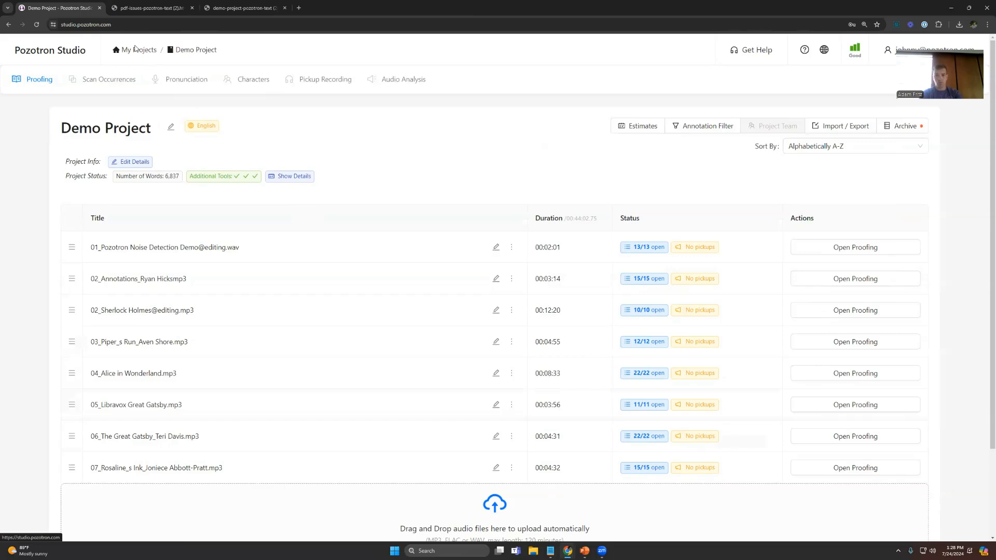
pyautogui.scroll(-3, 384, 350)
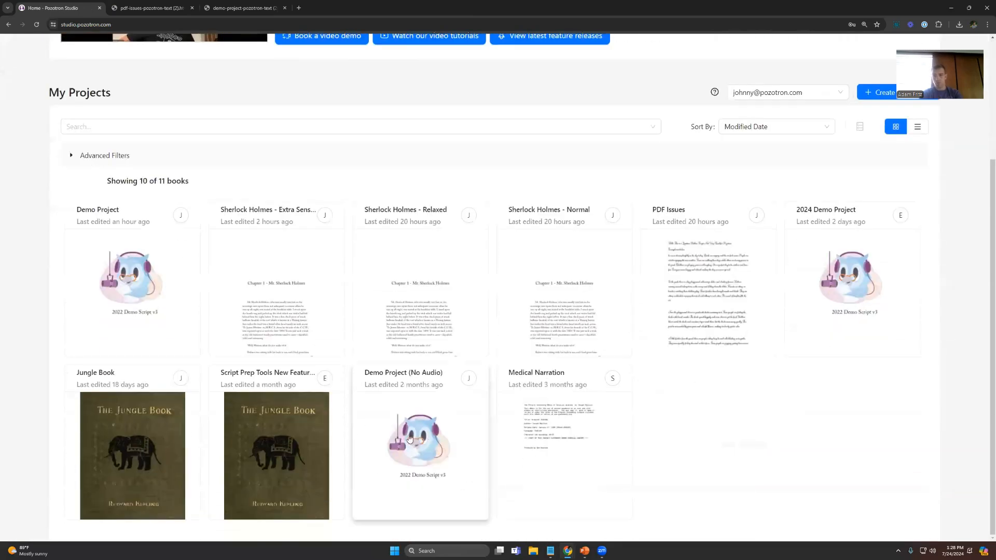
pyautogui.click(409, 429)
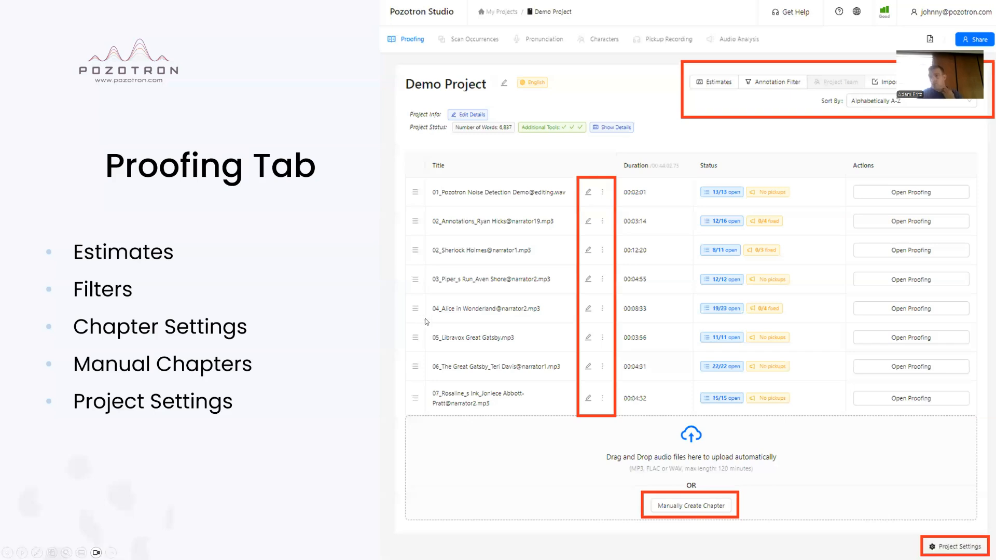
# Step: Advance the presentation to the Proofing Interface slide, and open the first chapter of Demo Project for proofing in the browser
pyautogui.click(433, 314)
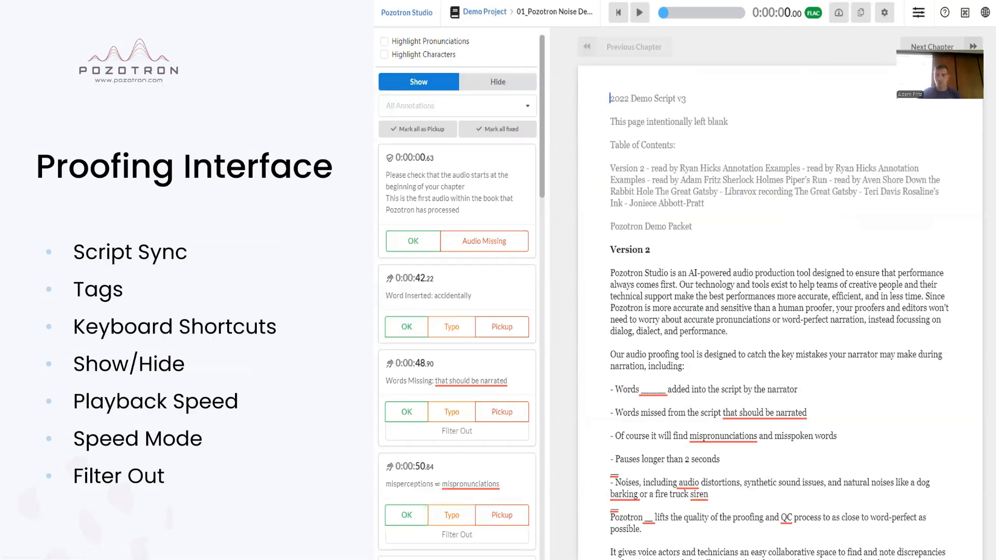
pyautogui.hotkey('alt', 'Tab')
pyautogui.click(142, 57)
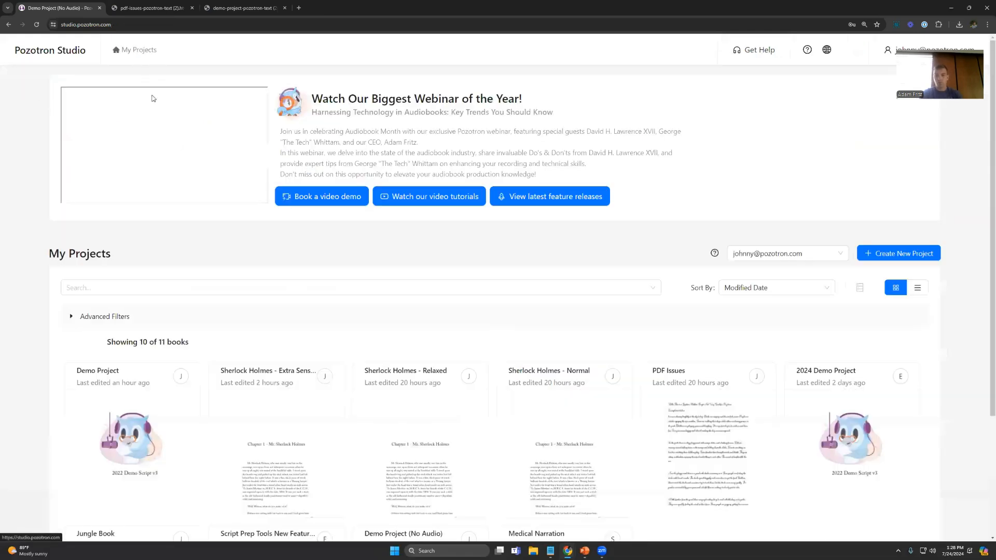
pyautogui.click(169, 407)
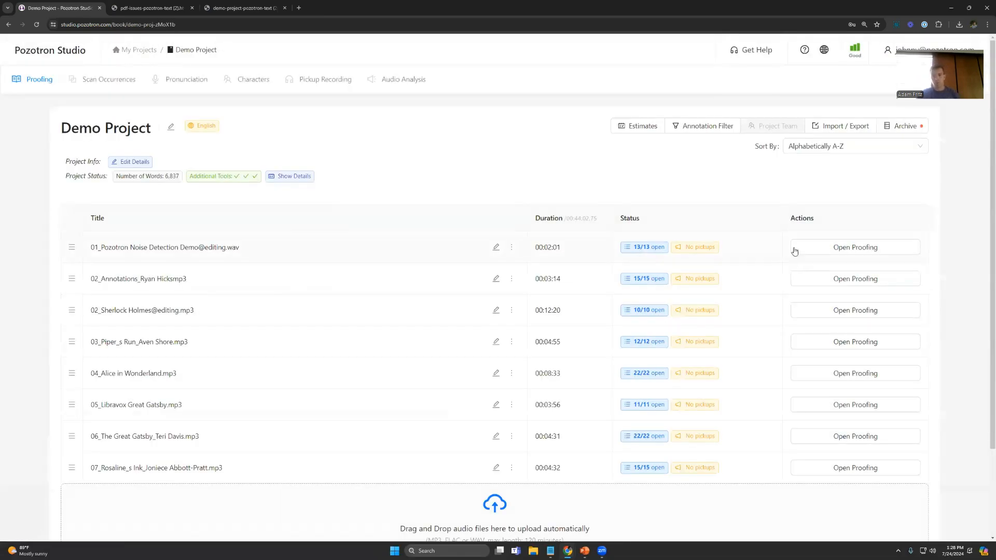
pyautogui.click(847, 248)
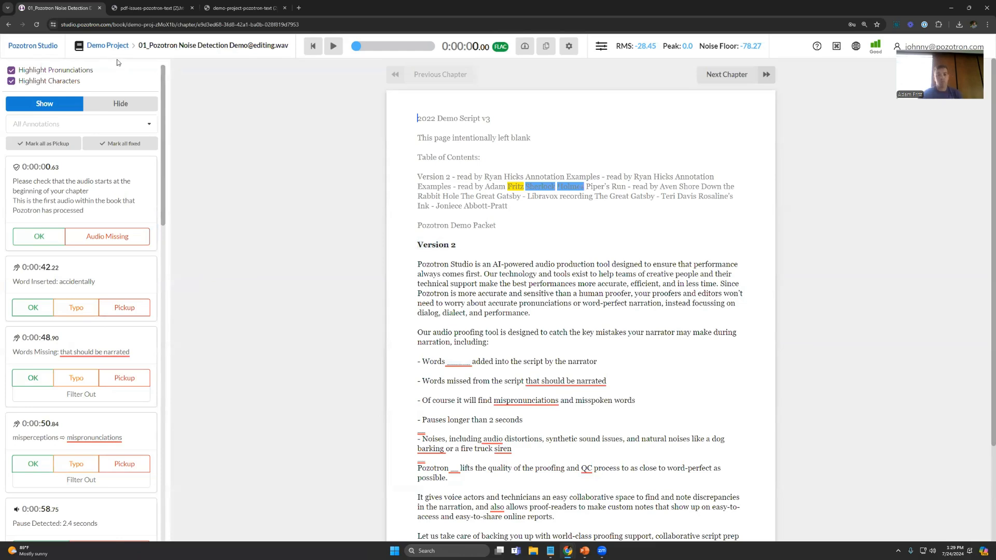
# Step: Go back to Demo Project and open the 02_Sherlock Holmes chapter in the proofing interface
pyautogui.click(109, 46)
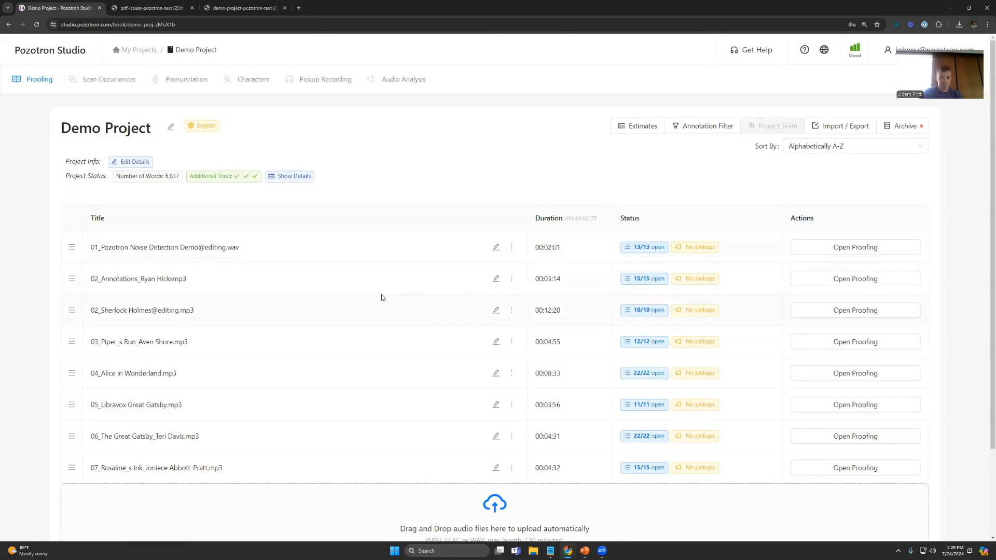
pyautogui.click(836, 312)
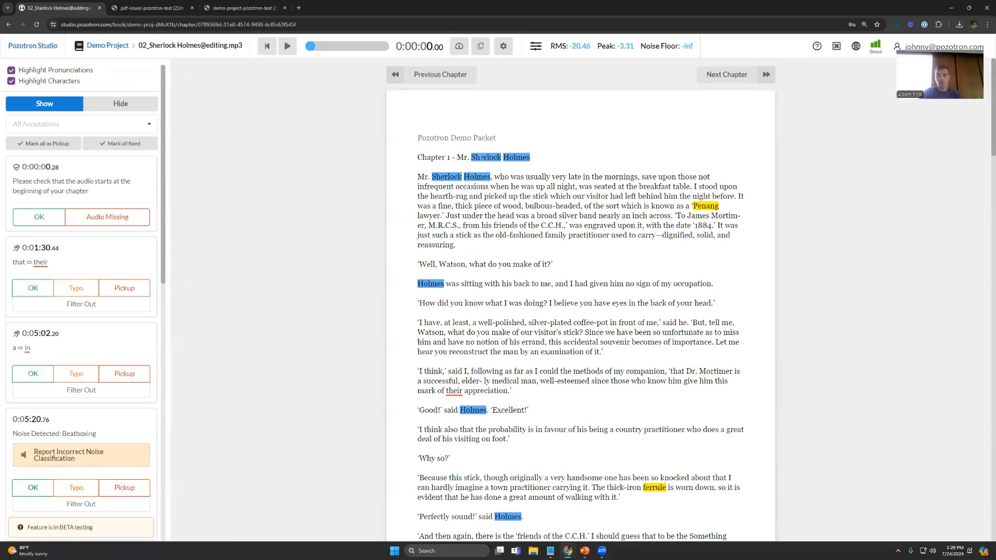
pyautogui.scroll(-1, 615, 431)
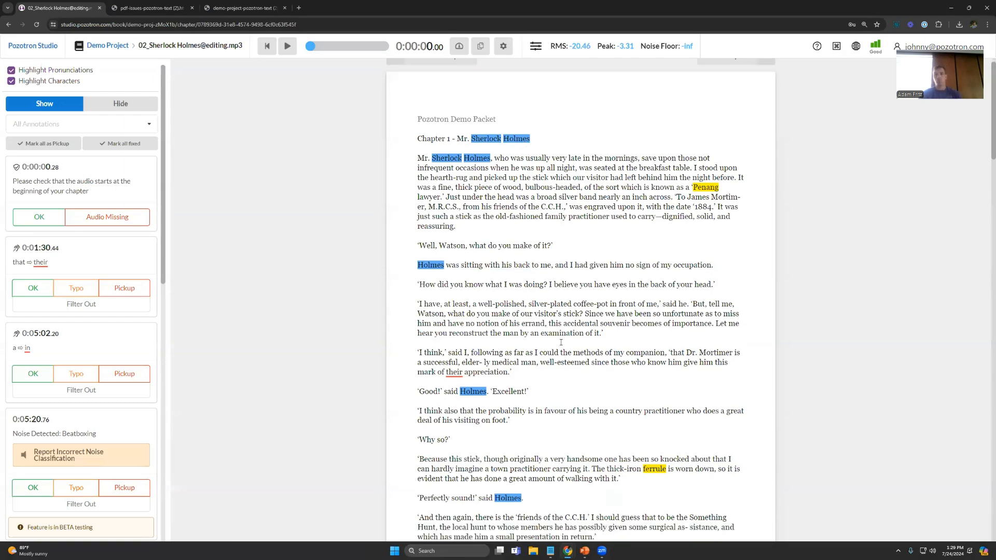
pyautogui.scroll(1, 651, 377)
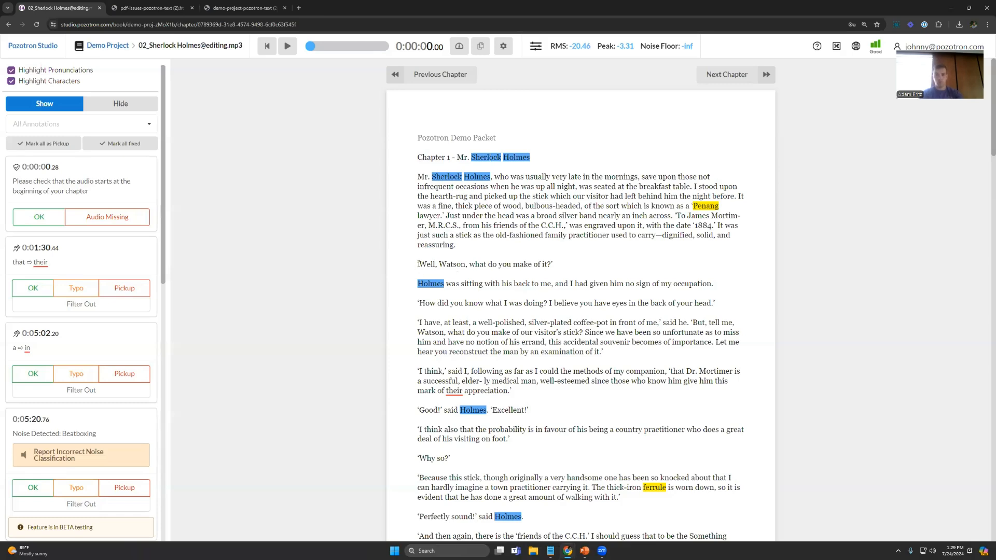
# Step: Play the voice sample of the highlighted character Holmes, and place the playback position at "Well, Watson, what do you make of it?"
pyautogui.moveTo(418, 264); pyautogui.dragTo(541, 264)
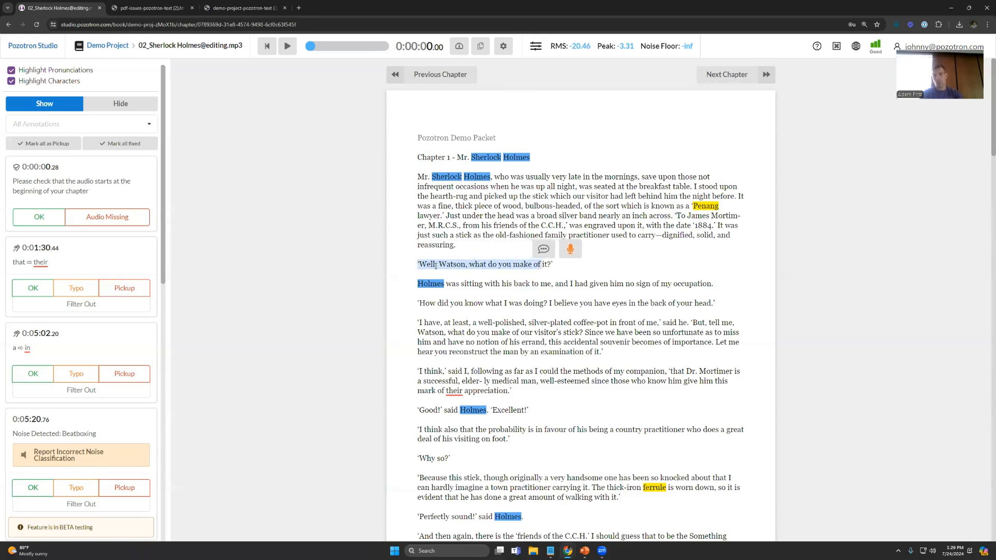
pyautogui.click(438, 283)
pyautogui.moveTo(439, 284)
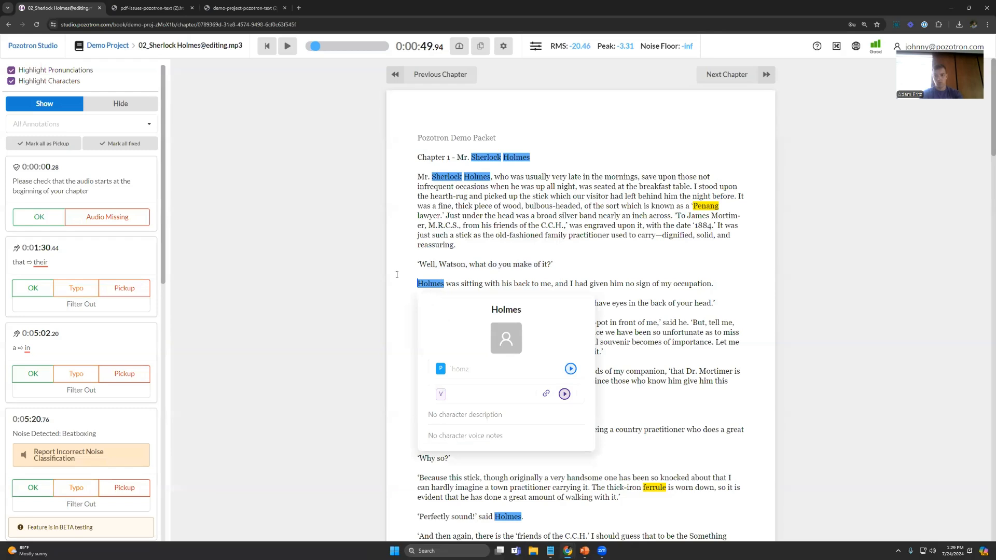
pyautogui.click(565, 394)
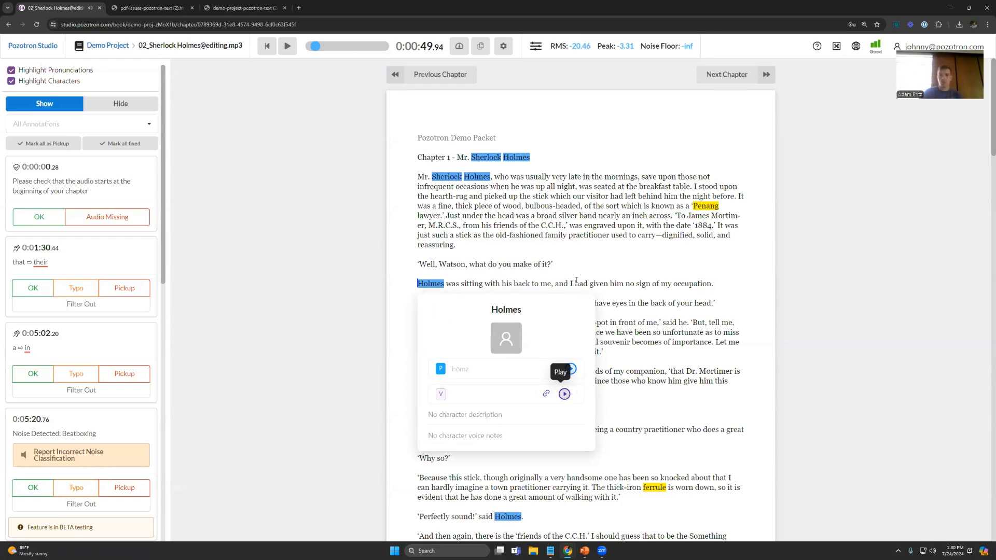
pyautogui.click(419, 265)
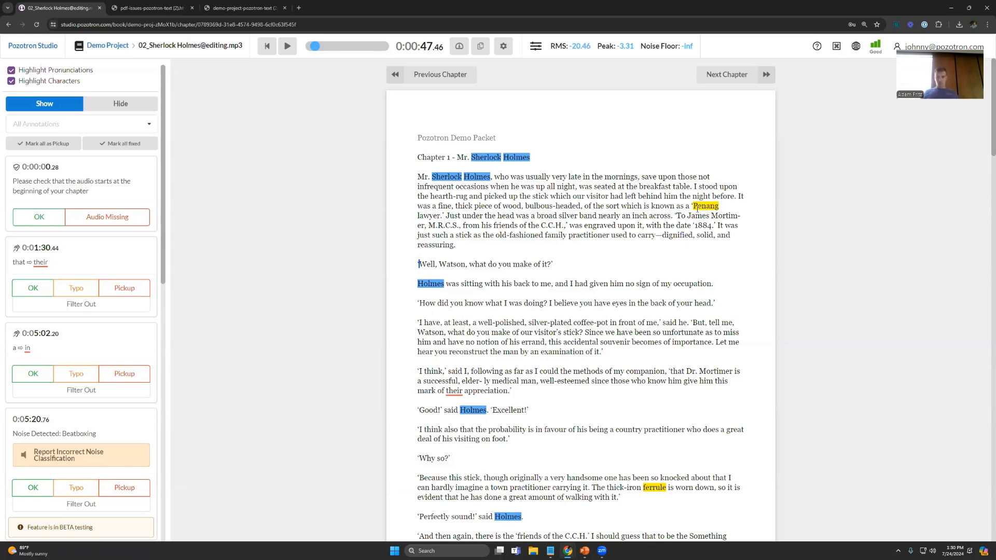
# Step: Listen to the chapter audio at "Penang" and play the word's researched pronunciation for comparison
pyautogui.click(697, 207)
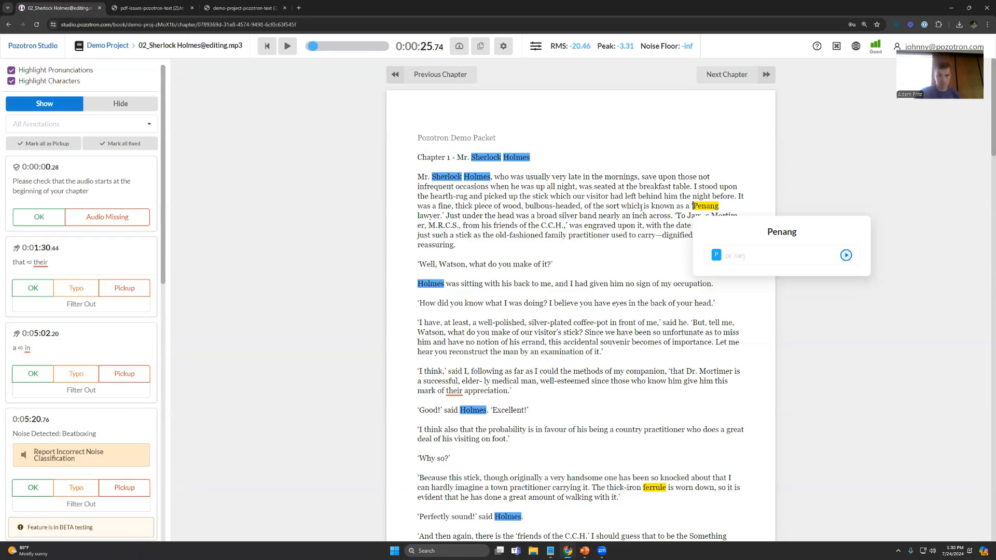
pyautogui.press('space')
pyautogui.press('space')
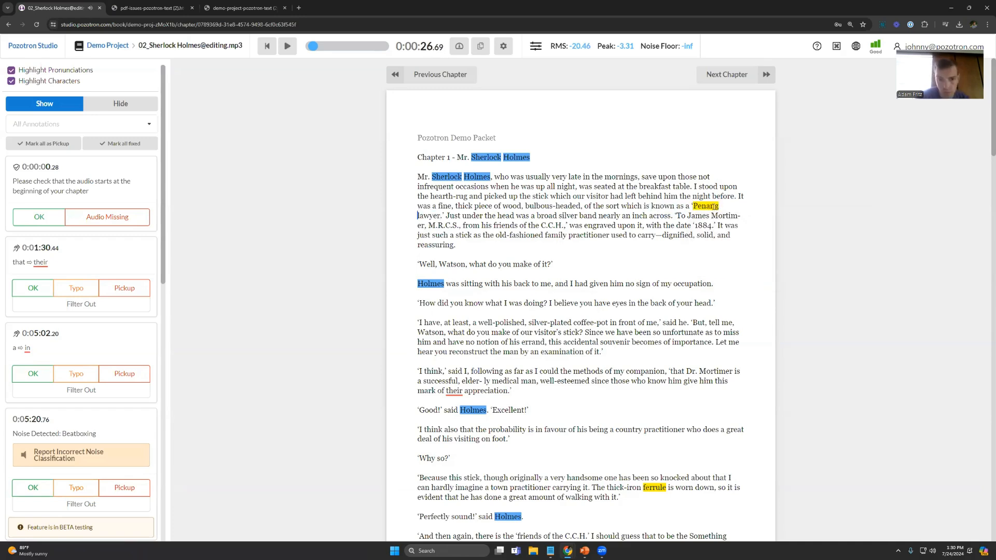
pyautogui.click(705, 205)
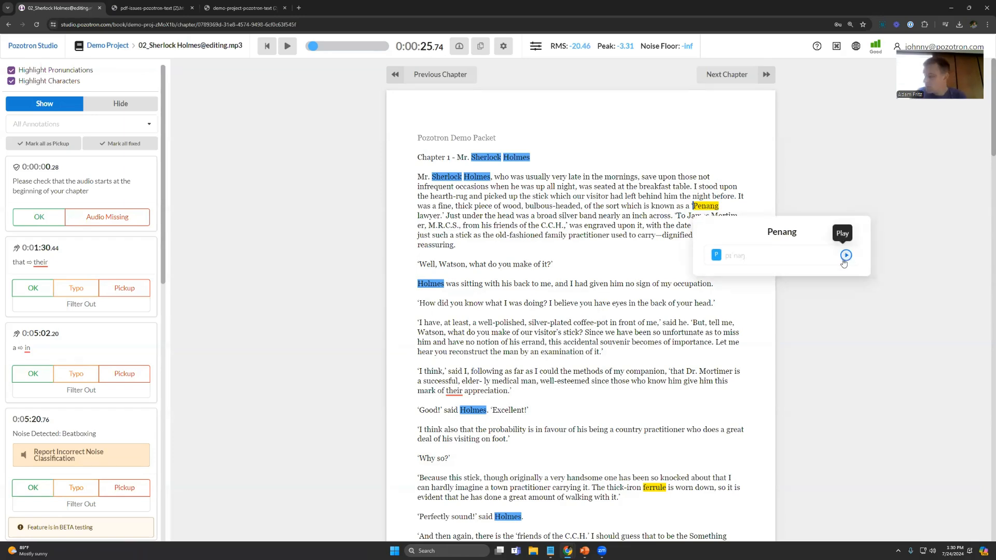
pyautogui.click(846, 257)
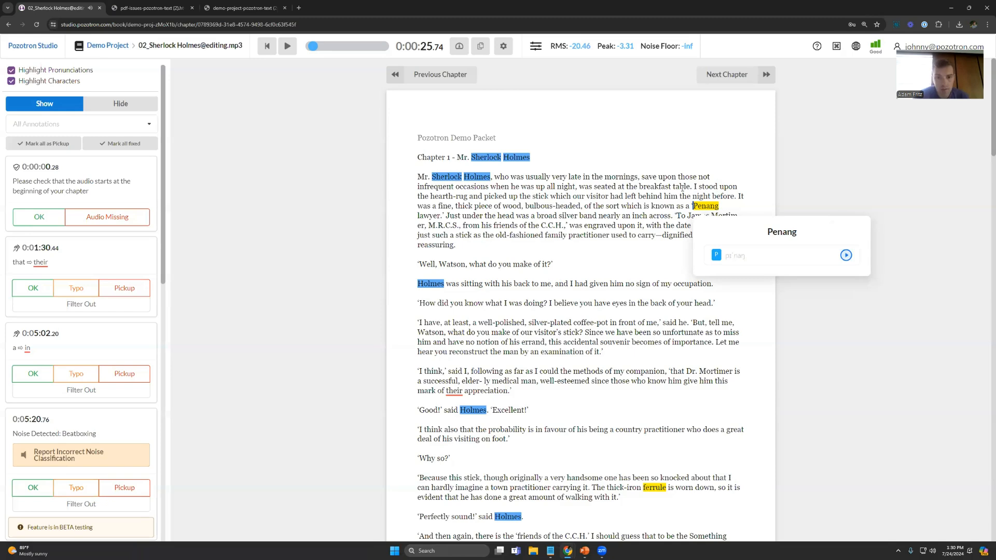
pyautogui.click(636, 200)
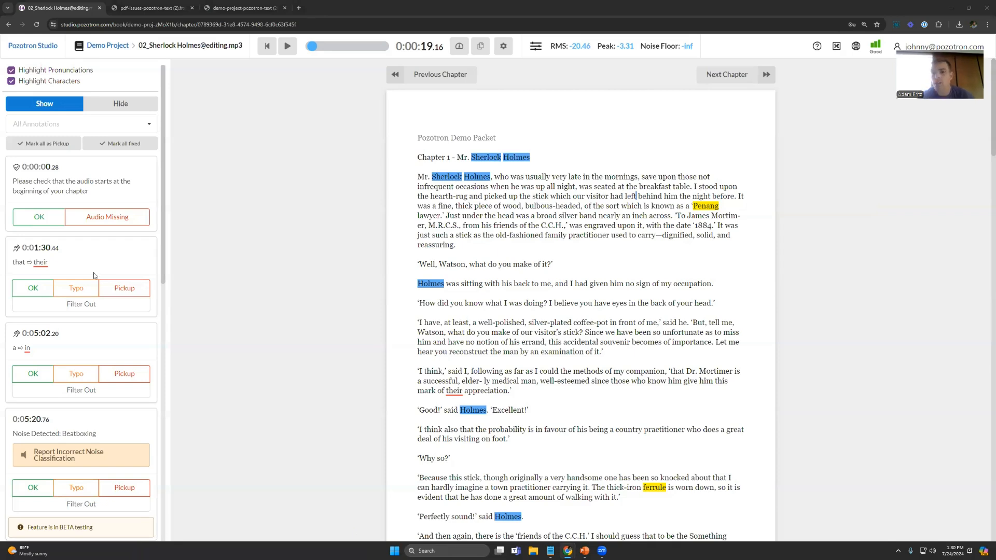
# Step: Select "How did you know what I was doing?" in the script, view the characters available for a voice sample, and close without adding one
pyautogui.scroll(-2, 94, 272)
pyautogui.scroll(2, 88, 280)
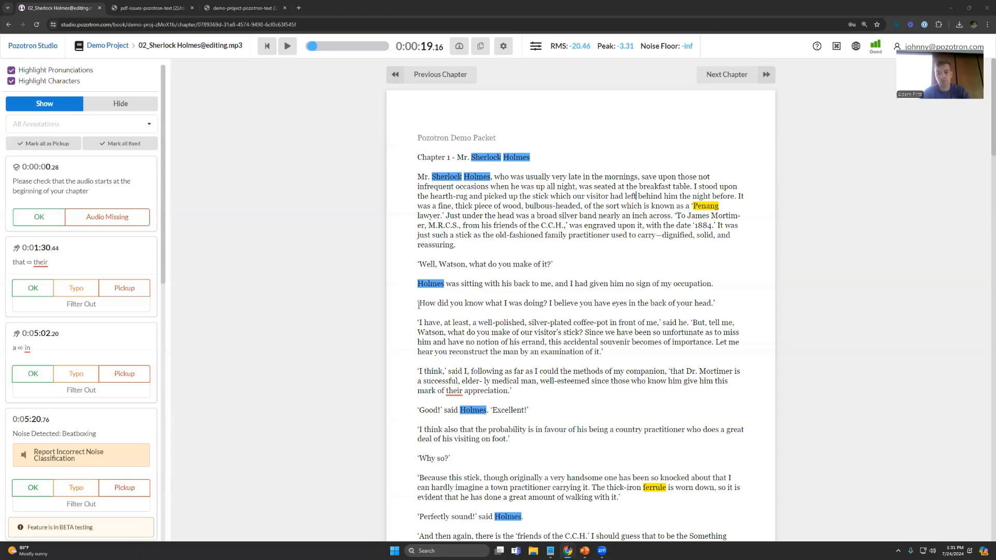
pyautogui.moveTo(419, 305); pyautogui.dragTo(545, 304)
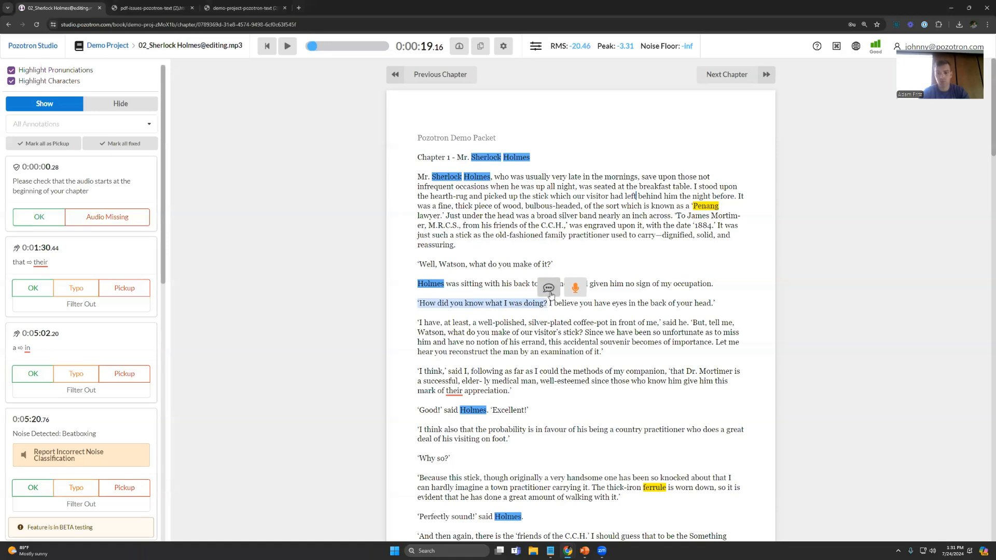
pyautogui.click(575, 289)
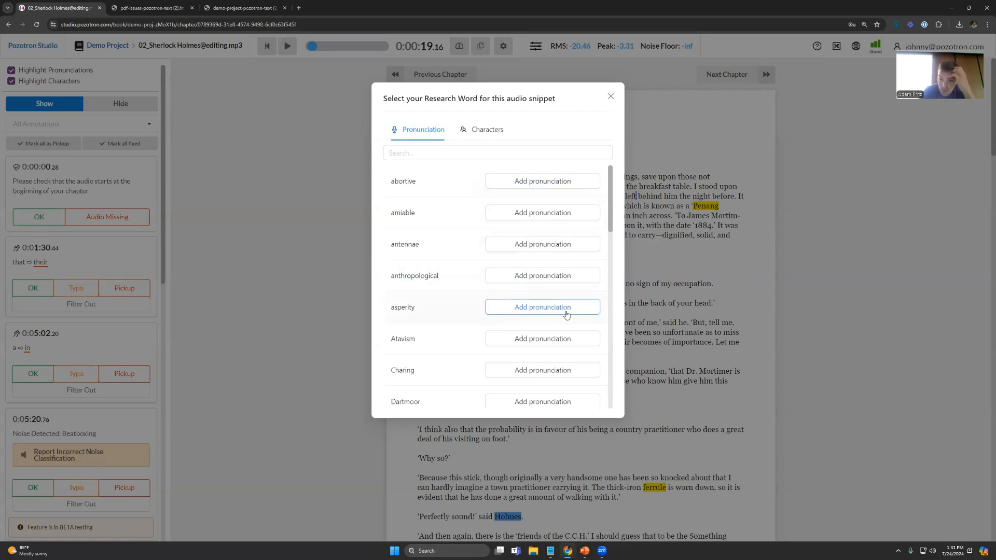
pyautogui.click(482, 131)
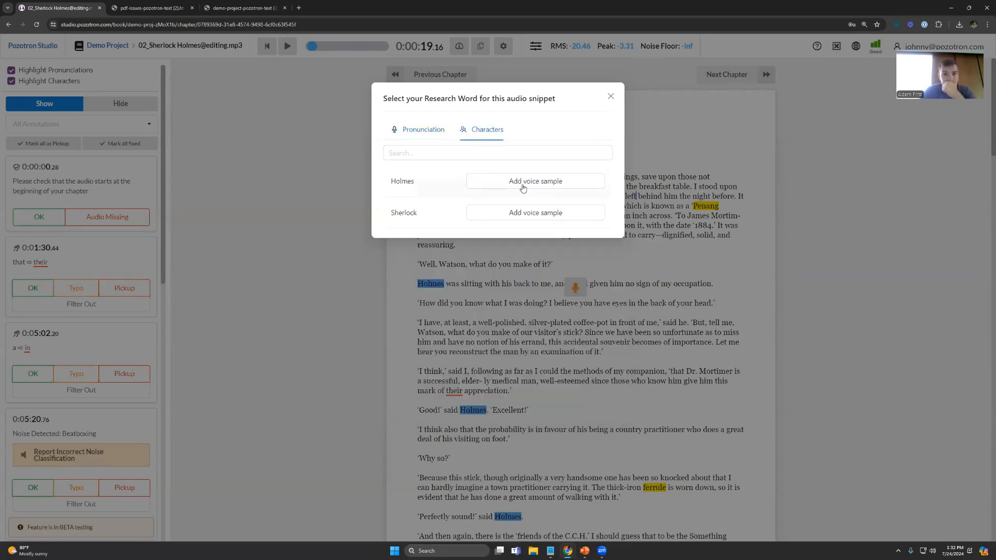
pyautogui.click(610, 98)
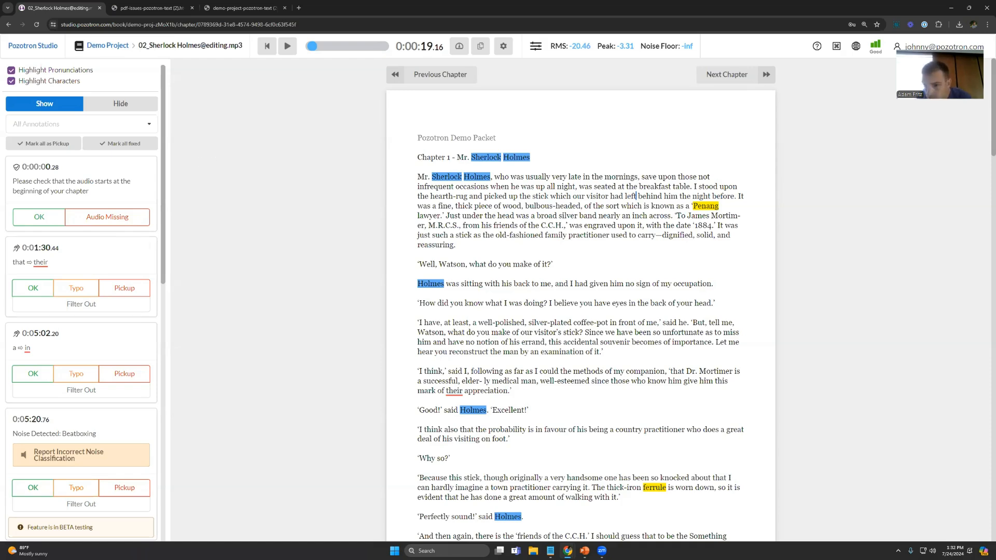
# Step: Check the Proofing Interface slide, and play the chapter audio of "Well, Watson, what do you make of it?" in the browser
pyautogui.hotkey('alt', 'Tab')
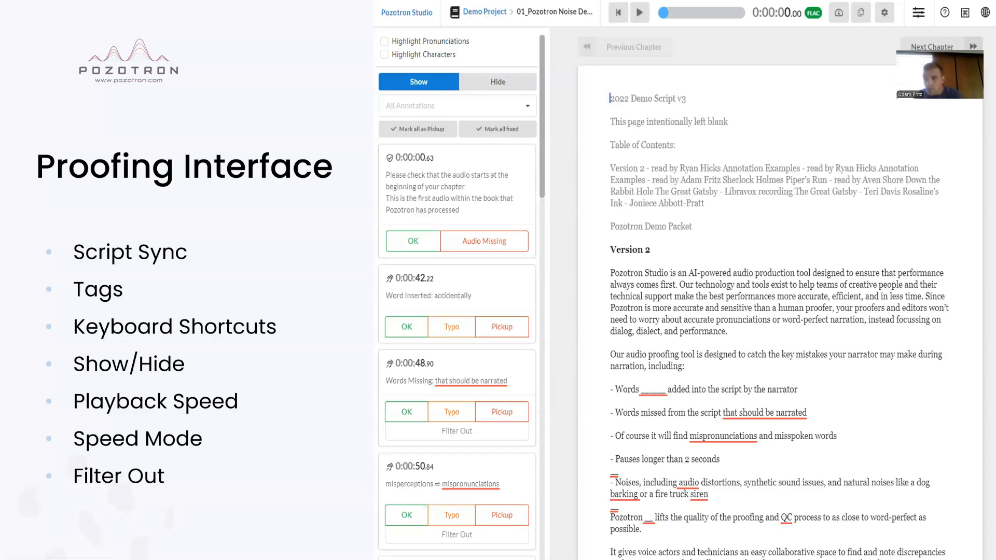
pyautogui.hotkey('alt', 'Tab')
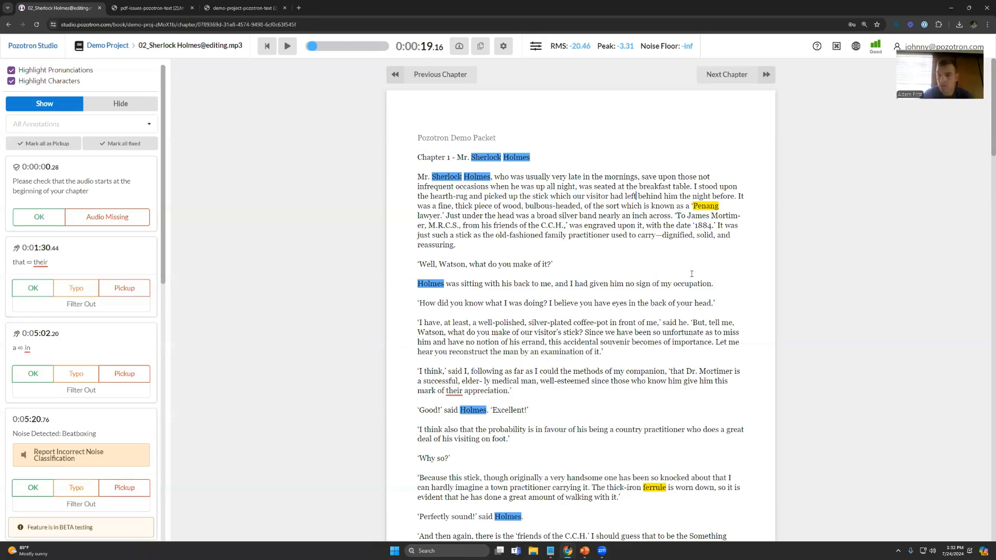
pyautogui.click(469, 265)
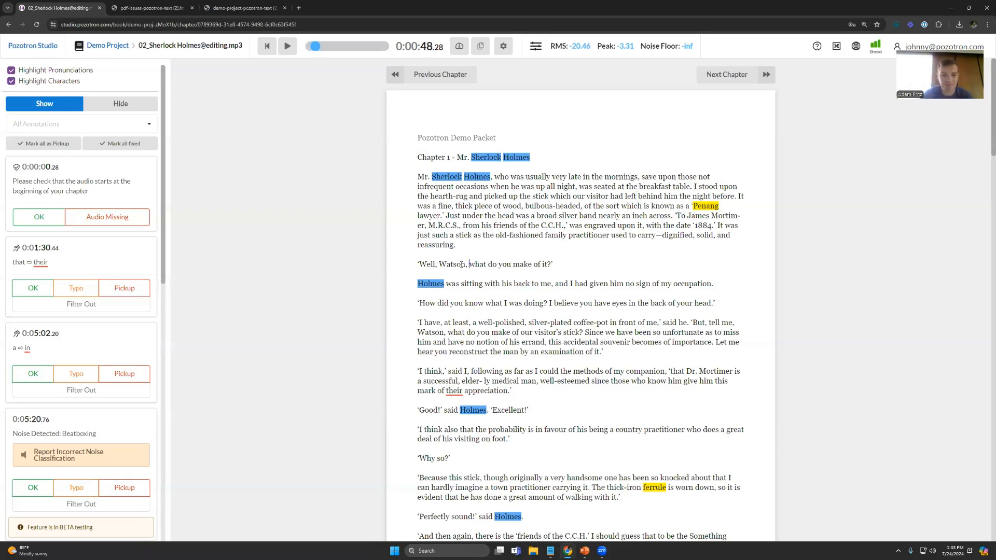
pyautogui.tripleClick(550, 265)
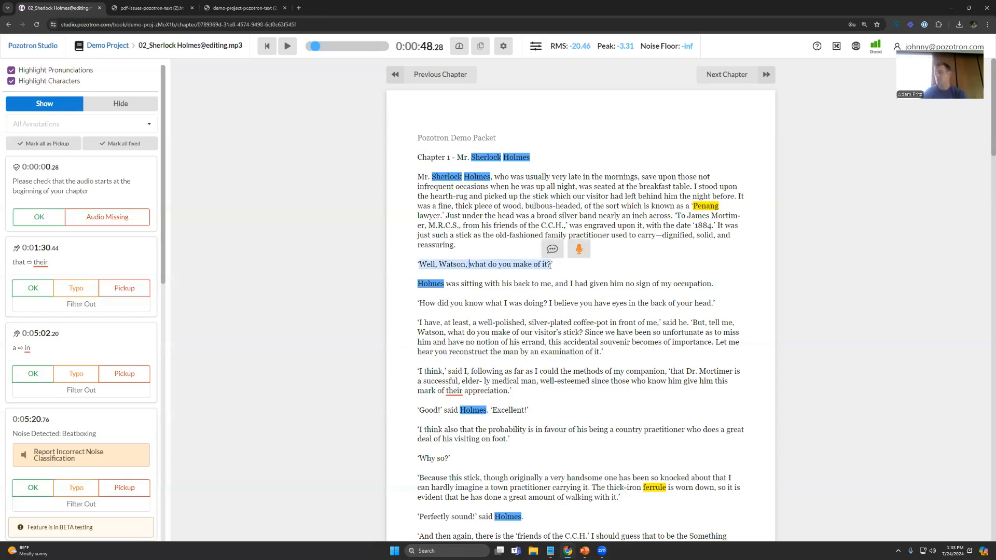
pyautogui.click(474, 247)
pyautogui.click(450, 246)
pyautogui.press('space')
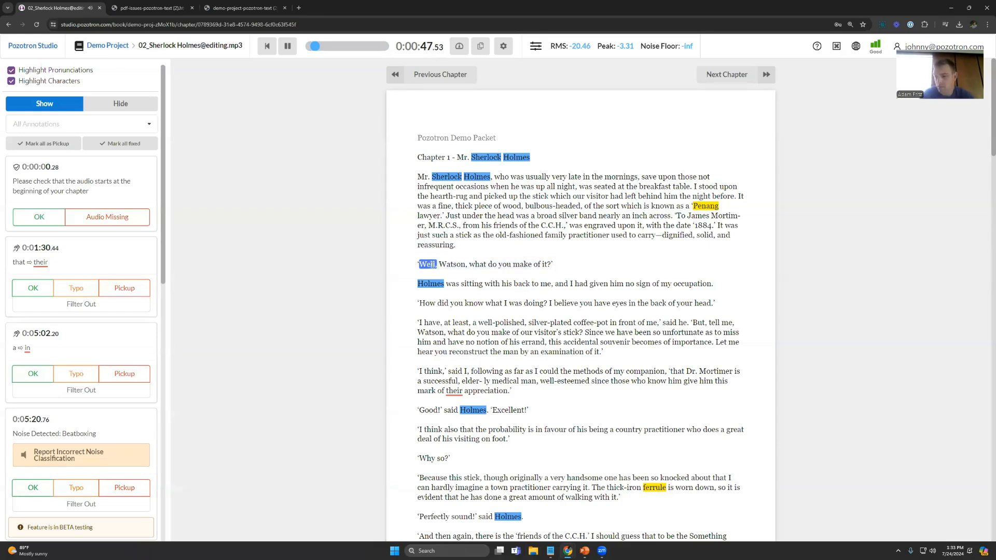
pyautogui.press('space')
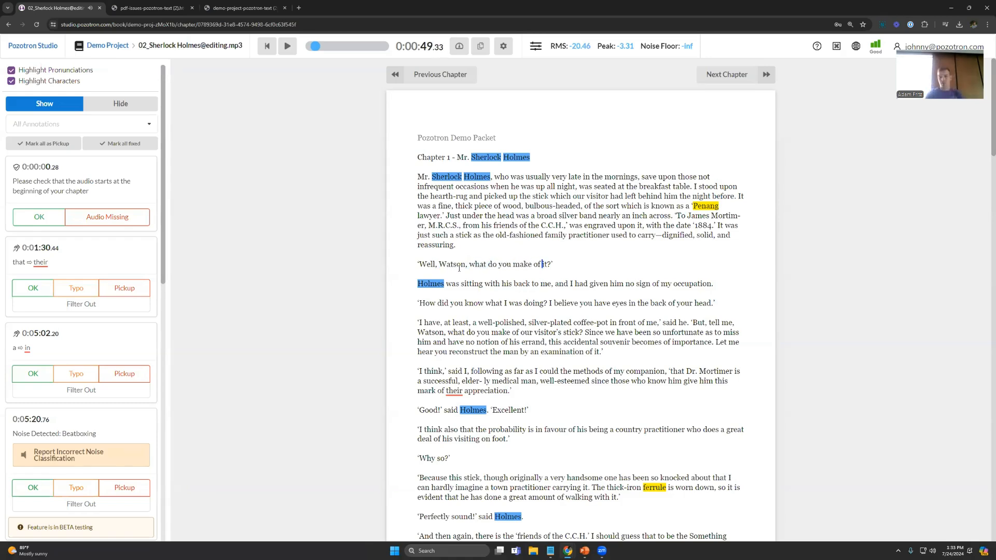
# Step: Add the audio of the script line "Well, Watson, what do you make of it?" as a voice sample for the character Sherlock
pyautogui.click(421, 264)
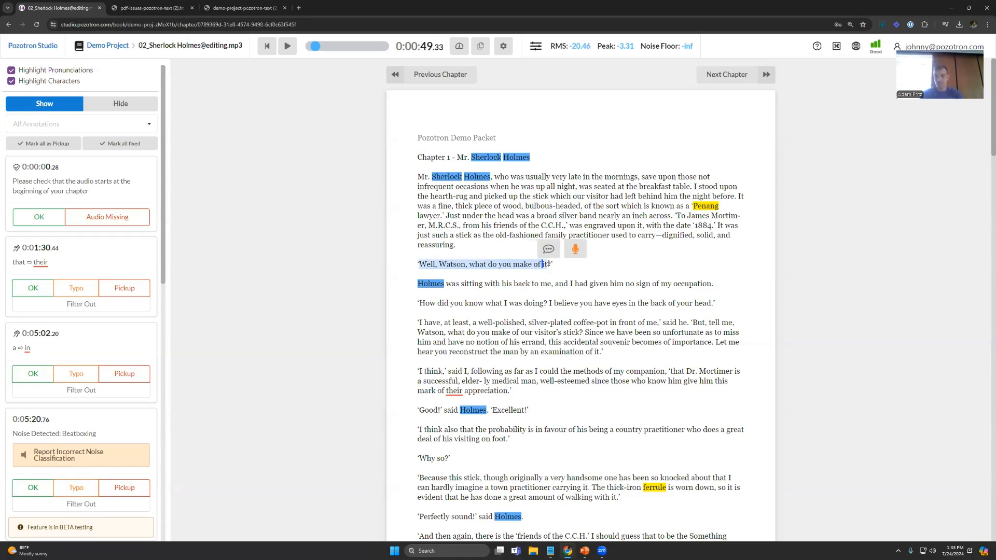
pyautogui.click(575, 251)
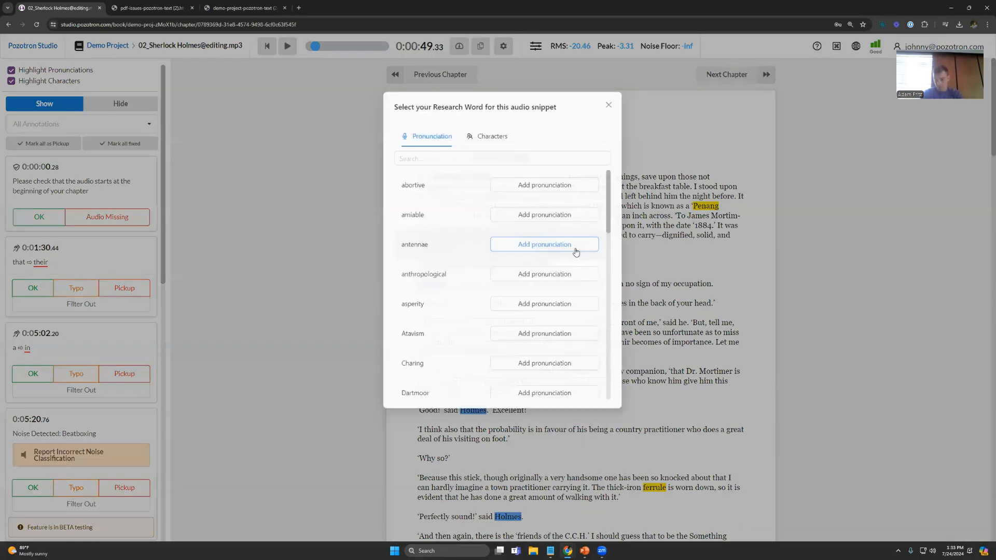
pyautogui.click(478, 132)
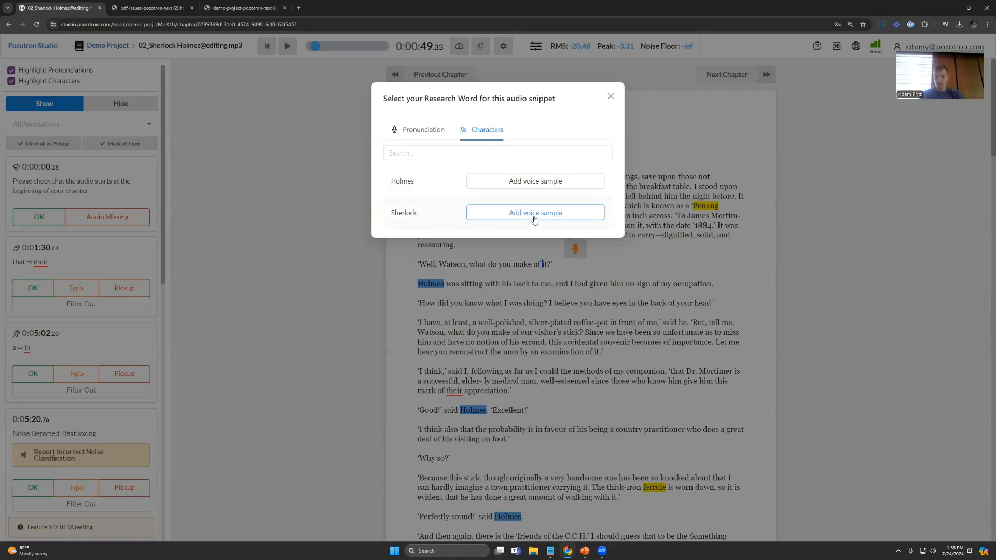
pyautogui.click(517, 218)
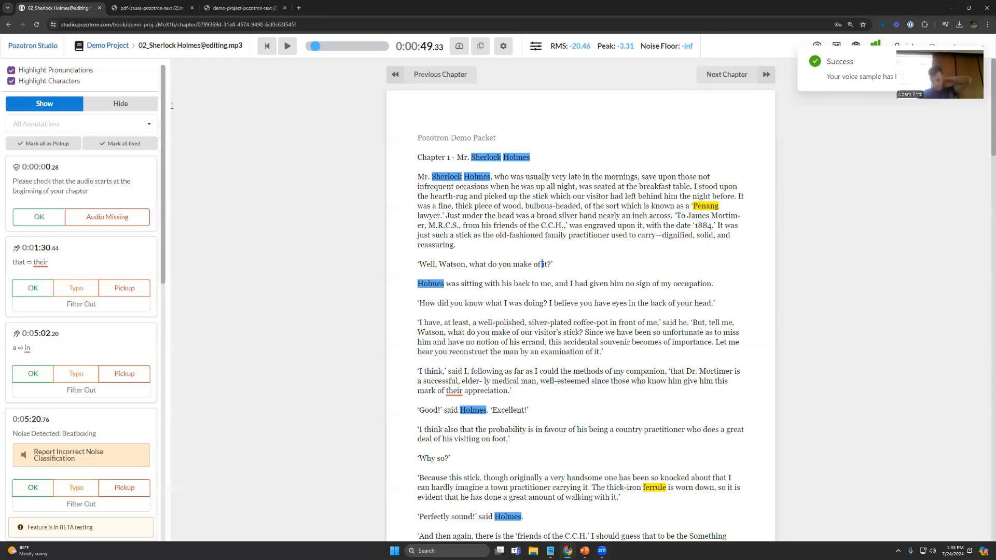
# Step: Open Demo Project's Character Voices Guide and play the first voice sample listed for Sherlock
pyautogui.click(102, 48)
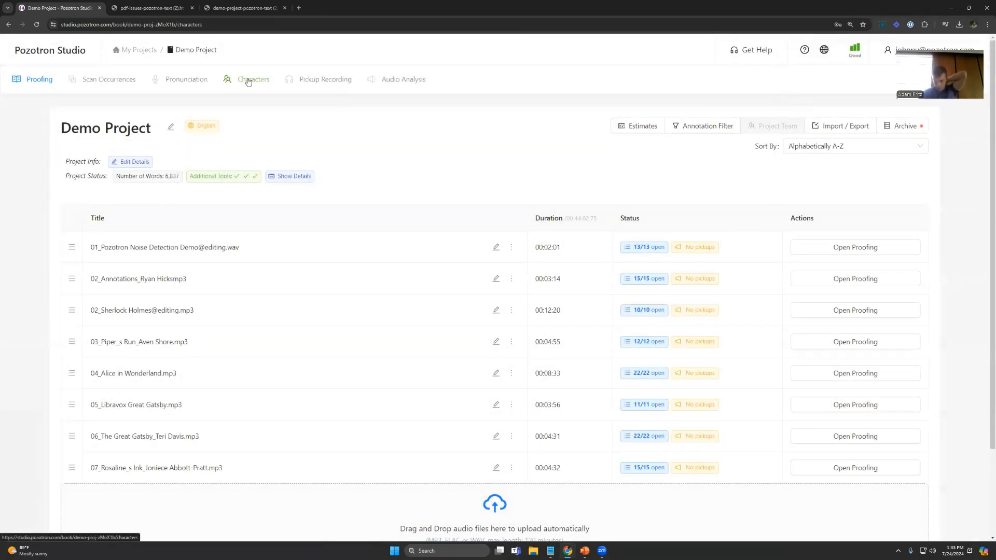
pyautogui.click(248, 79)
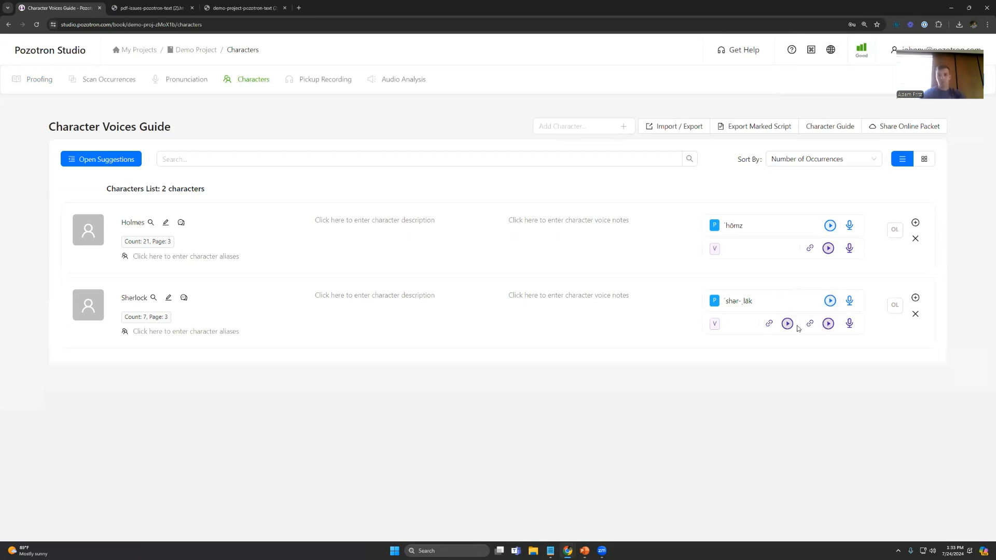
pyautogui.click(787, 324)
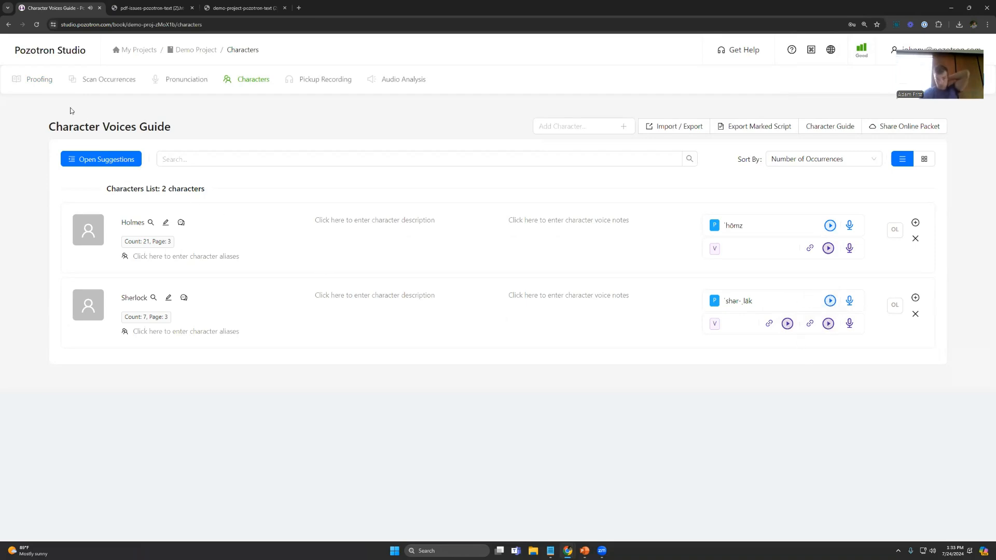
pyautogui.click(45, 82)
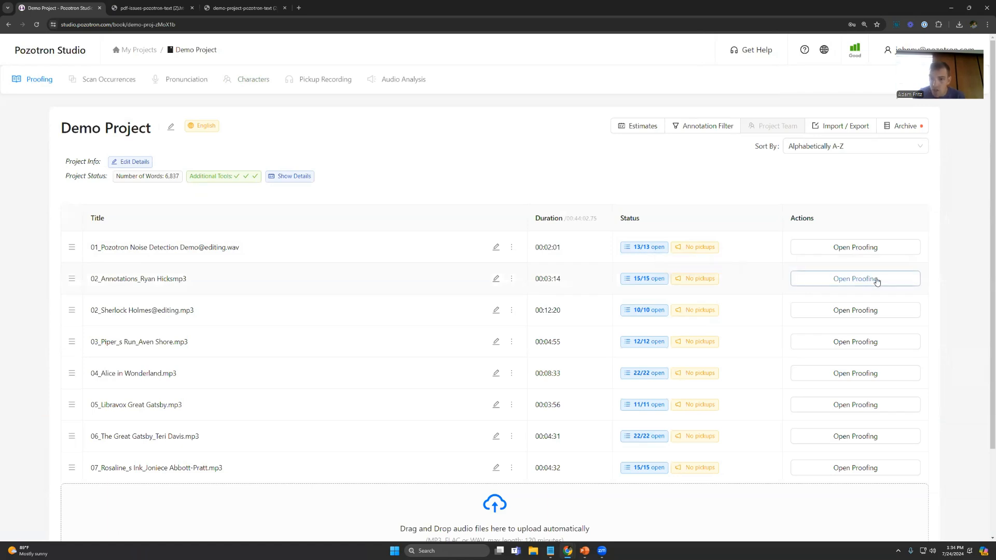
pyautogui.click(835, 311)
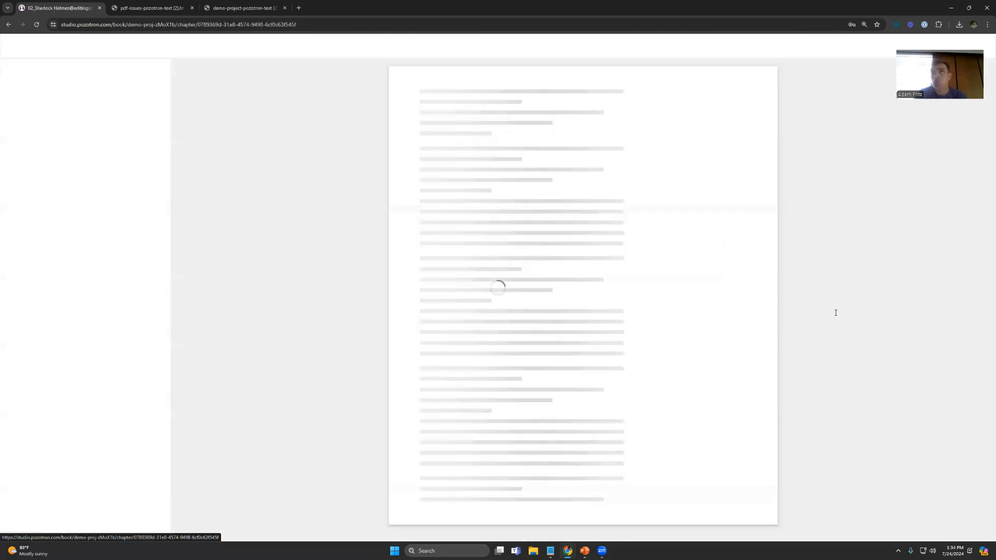
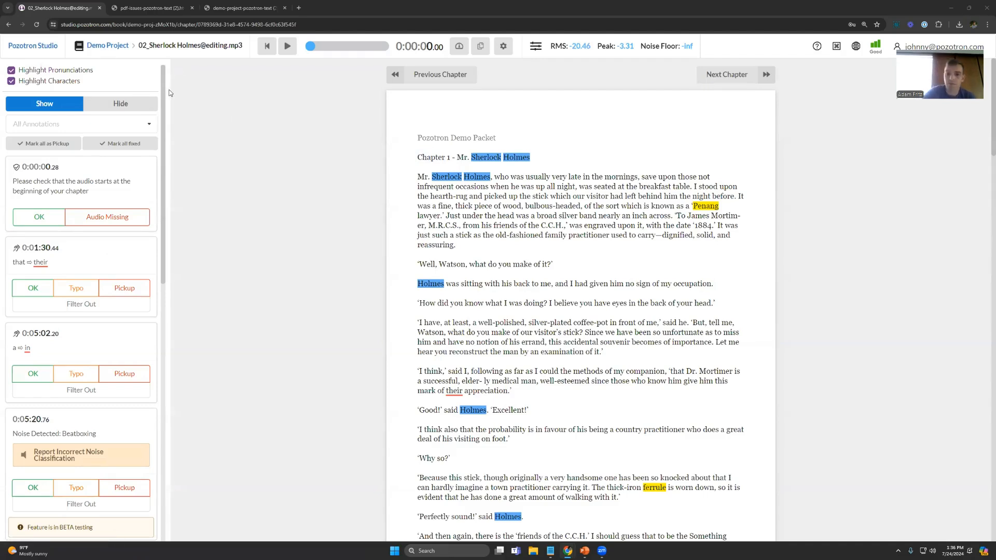
# Step: View the character voice-sample choices for the audio of the line 'Well, Watson, what do you make of it?' and close them
pyautogui.moveTo(418, 264); pyautogui.dragTo(551, 262)
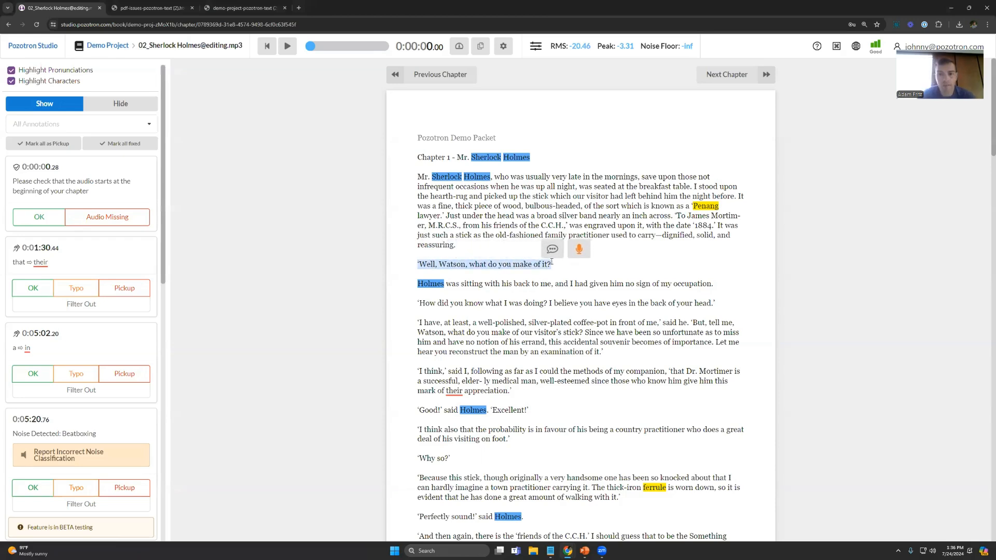
pyautogui.click(579, 250)
pyautogui.click(483, 131)
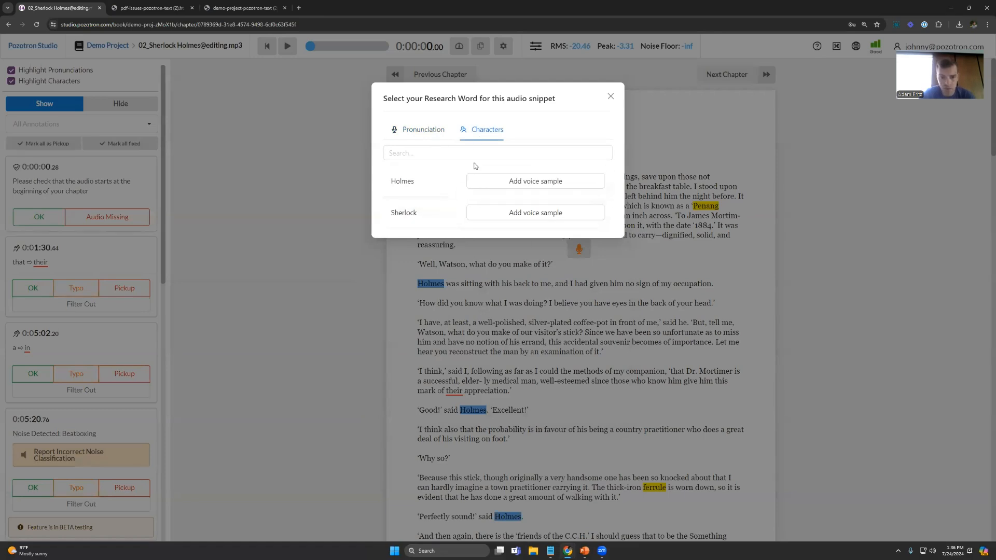
pyautogui.click(611, 97)
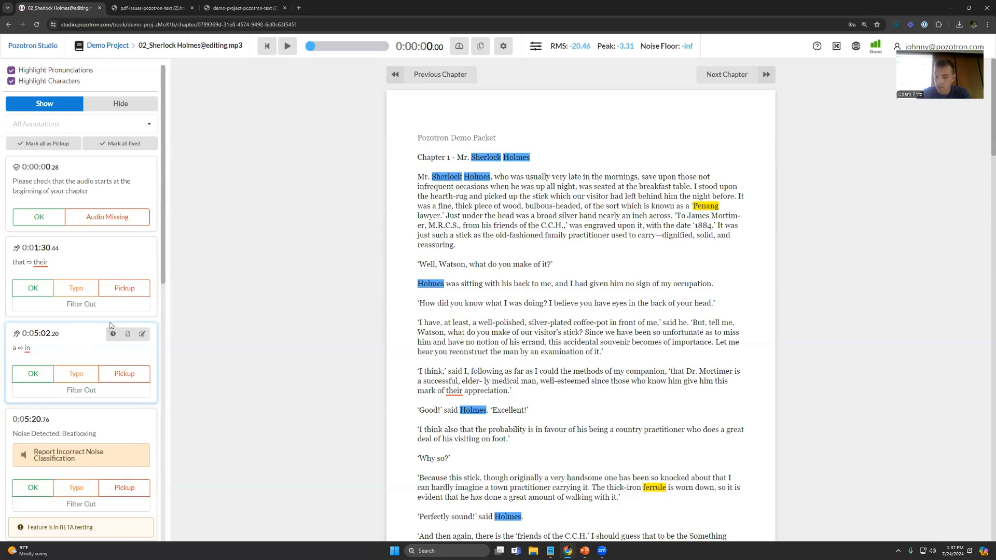
# Step: Turn off the pronunciation and character highlights in the chapter script
pyautogui.scroll(-2, 95, 295)
pyautogui.scroll(2, 95, 294)
pyautogui.click(34, 72)
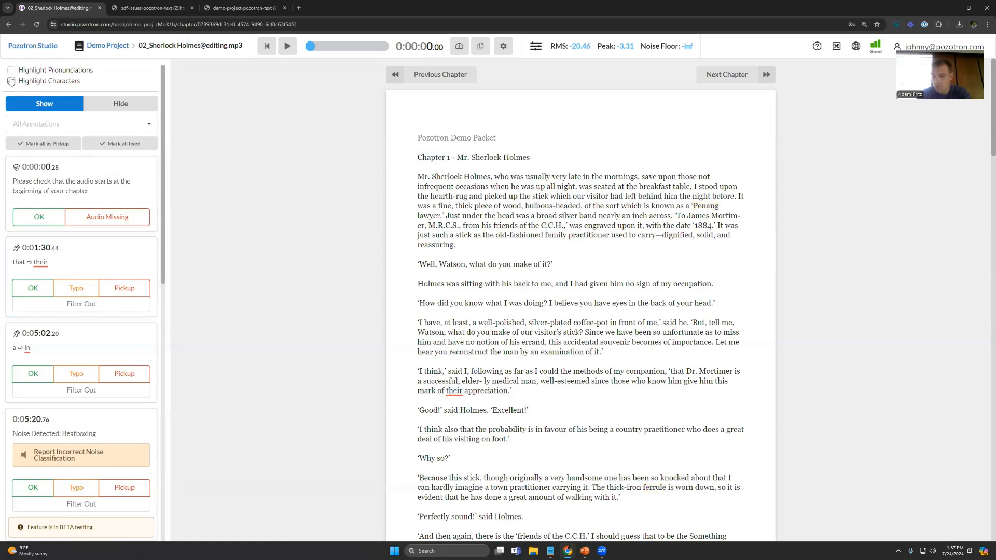
pyautogui.click(72, 266)
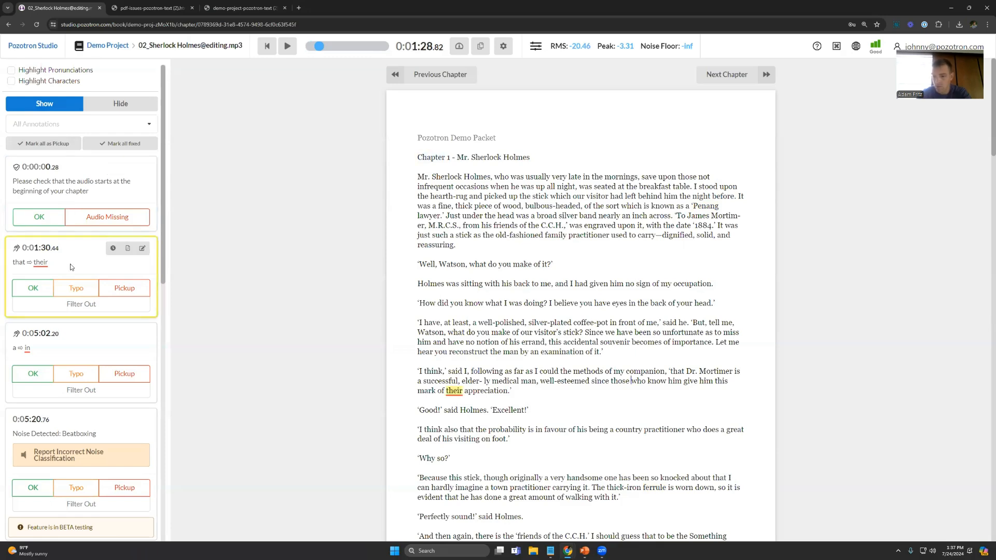
pyautogui.click(144, 253)
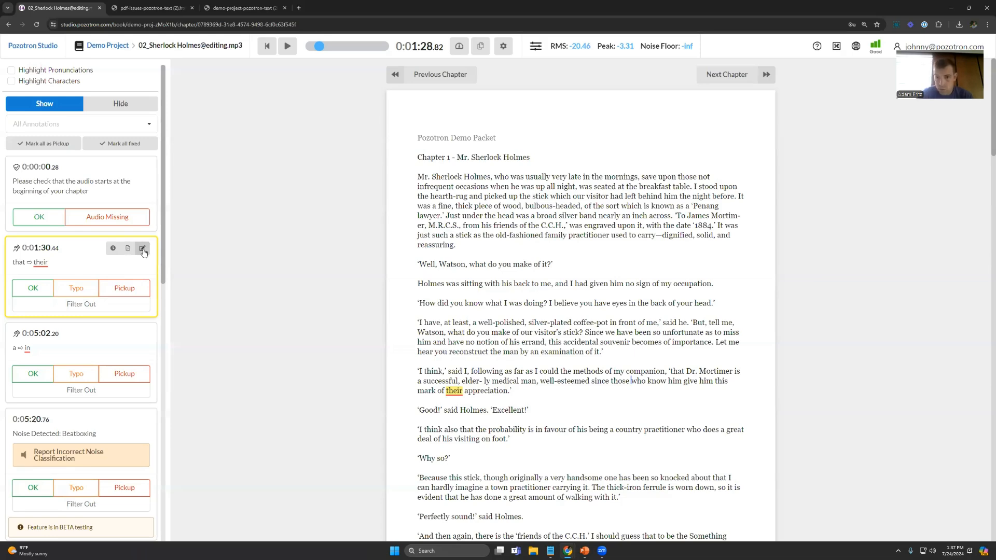
pyautogui.scroll(-4, 94, 275)
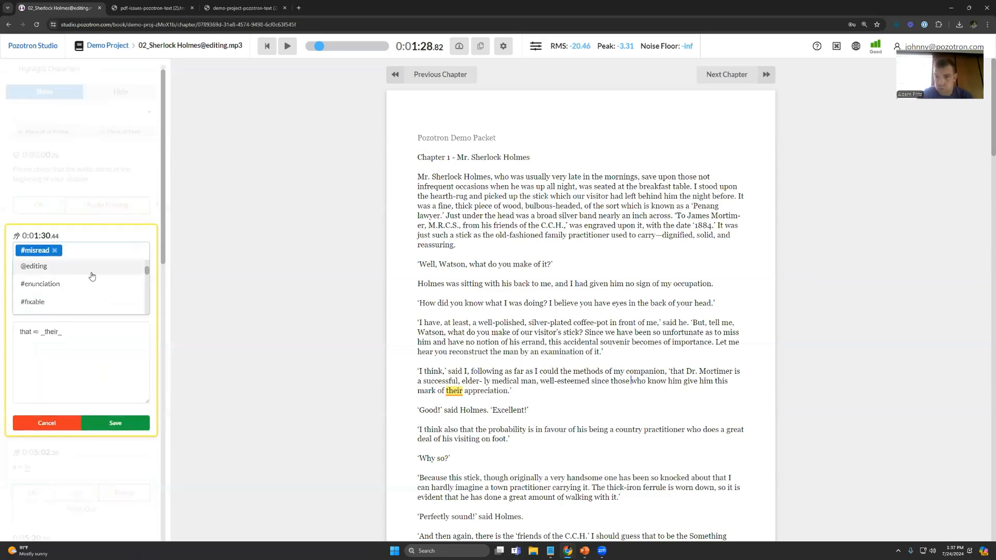
pyautogui.scroll(-4, 92, 276)
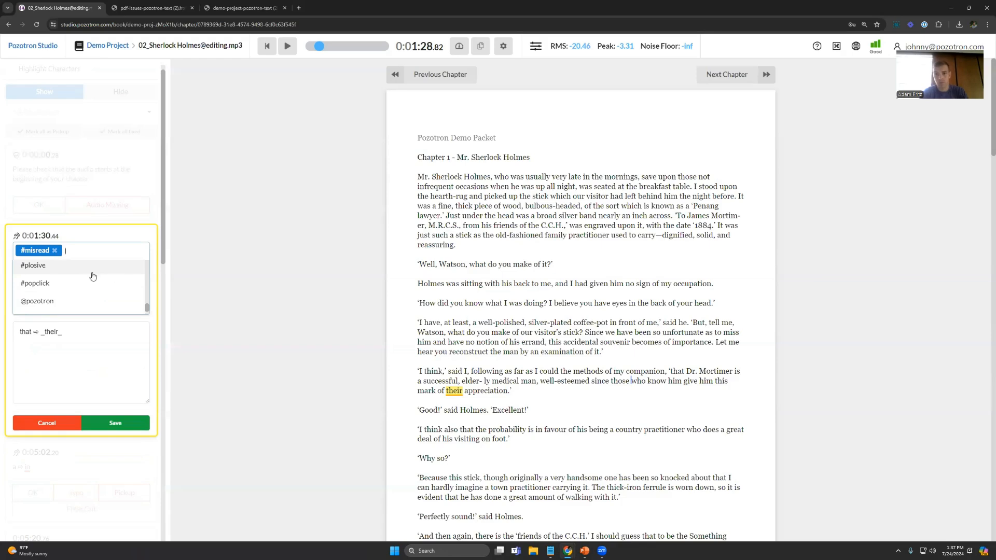
pyautogui.write('narrat')
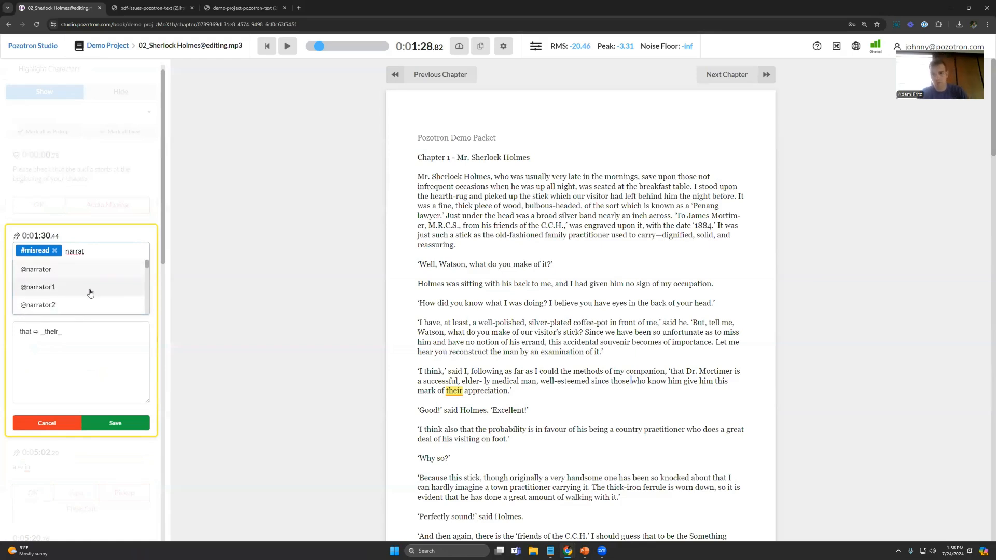
pyautogui.click(53, 288)
pyautogui.click(80, 358)
pyautogui.click(111, 387)
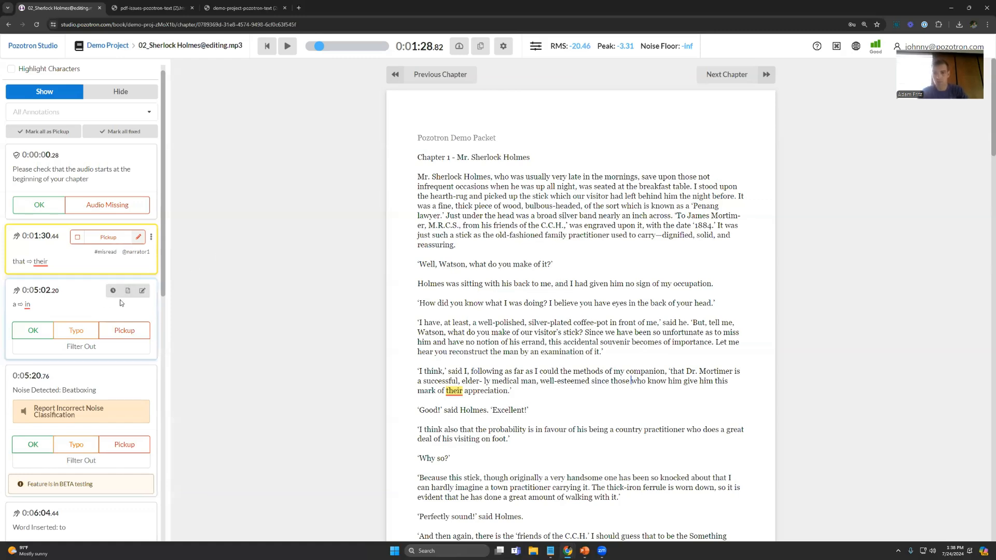
pyautogui.click(142, 291)
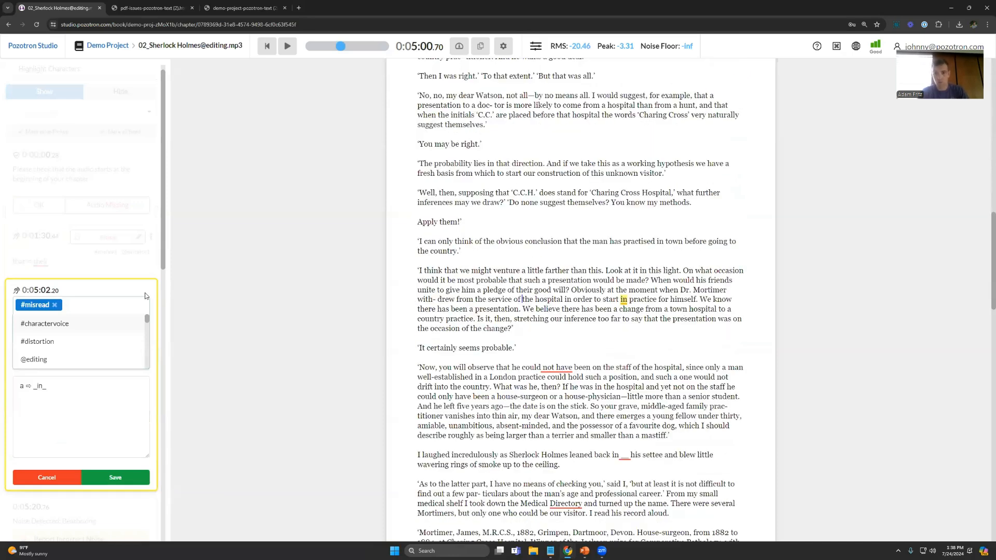
pyautogui.click(59, 474)
pyautogui.click(67, 431)
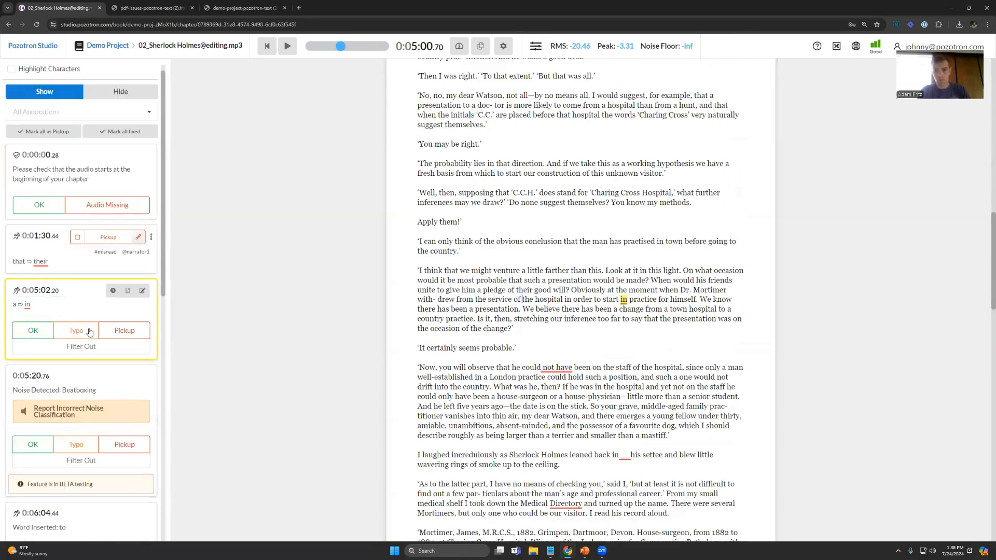
# Step: Look through the chapter's annotations, search the tags of the "a ⇨ in" annotation for "pause", and cancel the edit
pyautogui.scroll(-4, 82, 353)
pyautogui.scroll(-6, 83, 376)
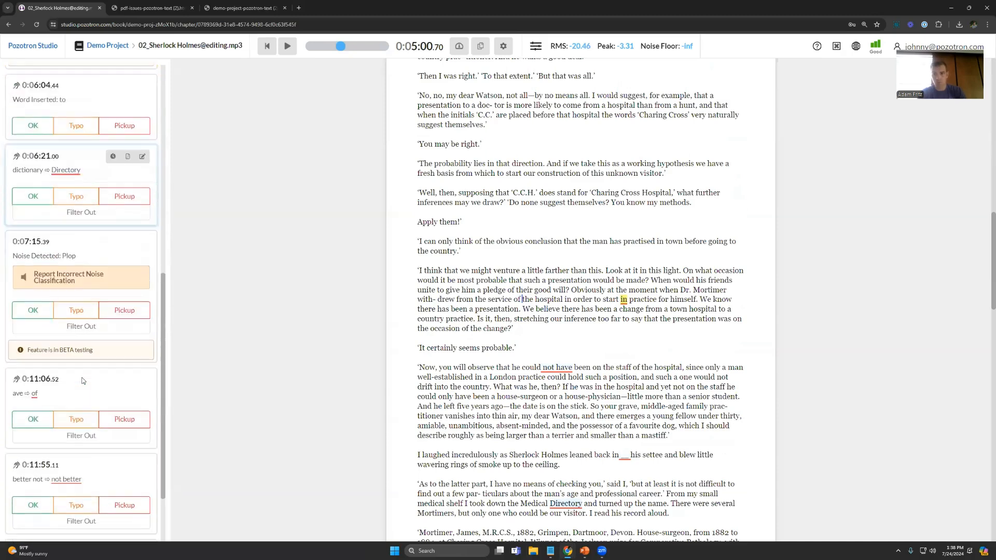
pyautogui.scroll(8, 87, 372)
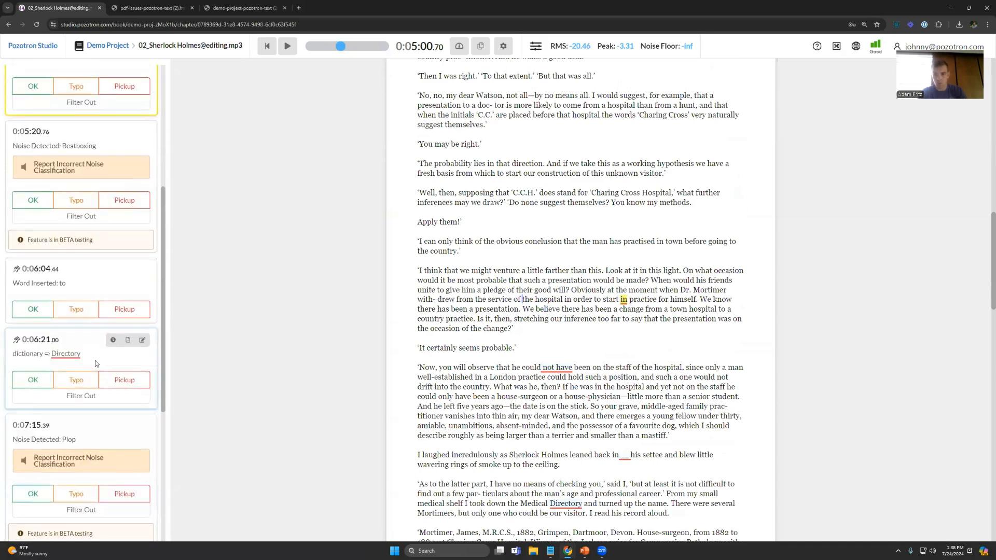
pyautogui.scroll(2, 97, 363)
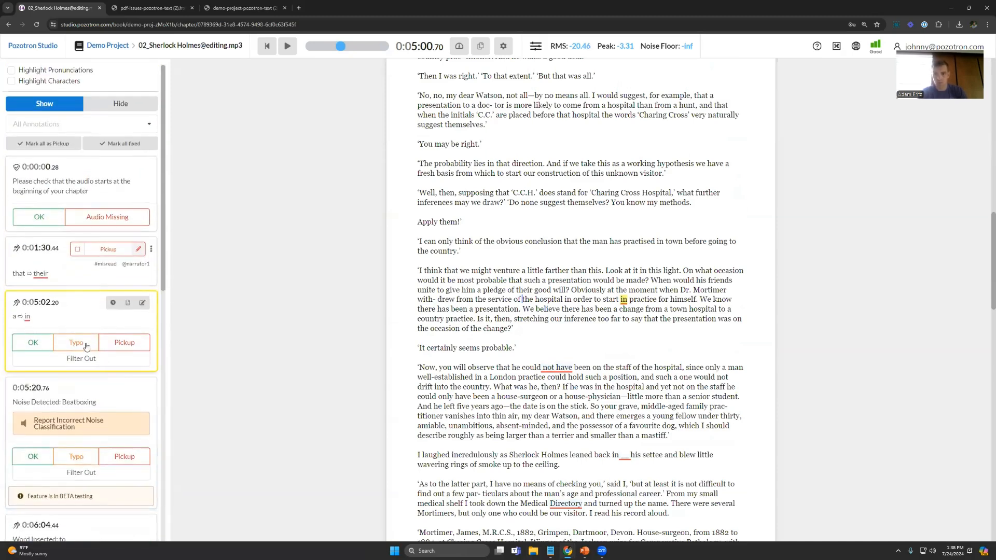
pyautogui.click(142, 305)
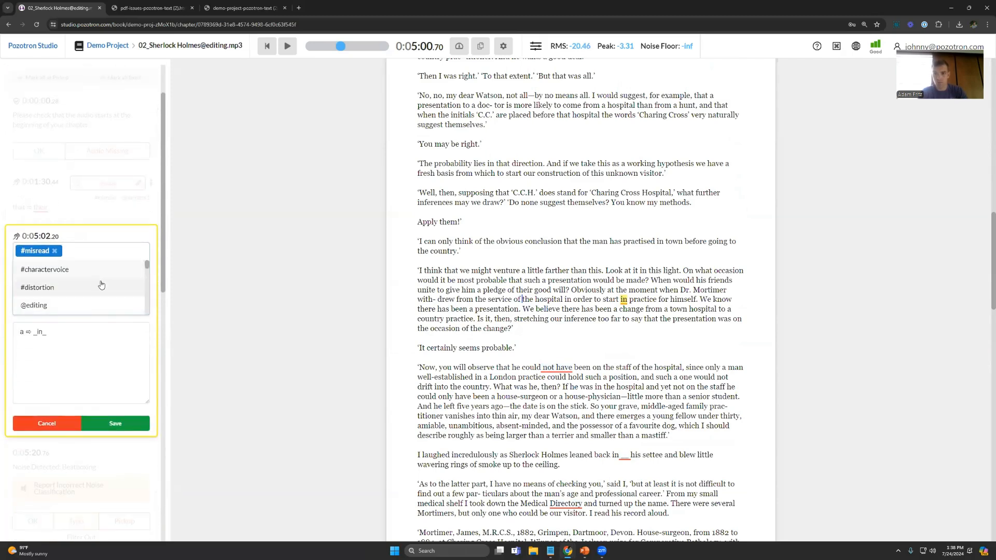
pyautogui.write('pu')
pyautogui.write('use')
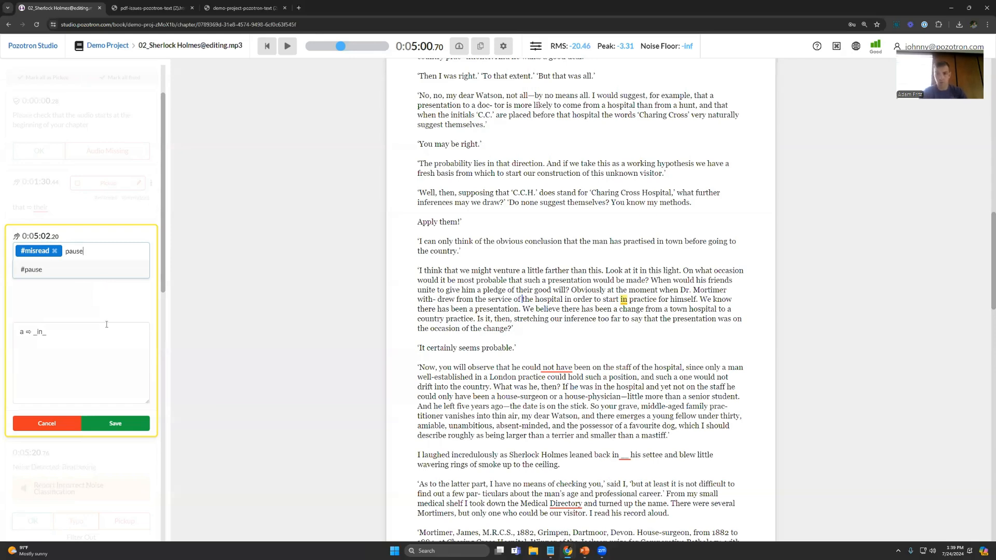
pyautogui.click(58, 425)
pyautogui.click(68, 371)
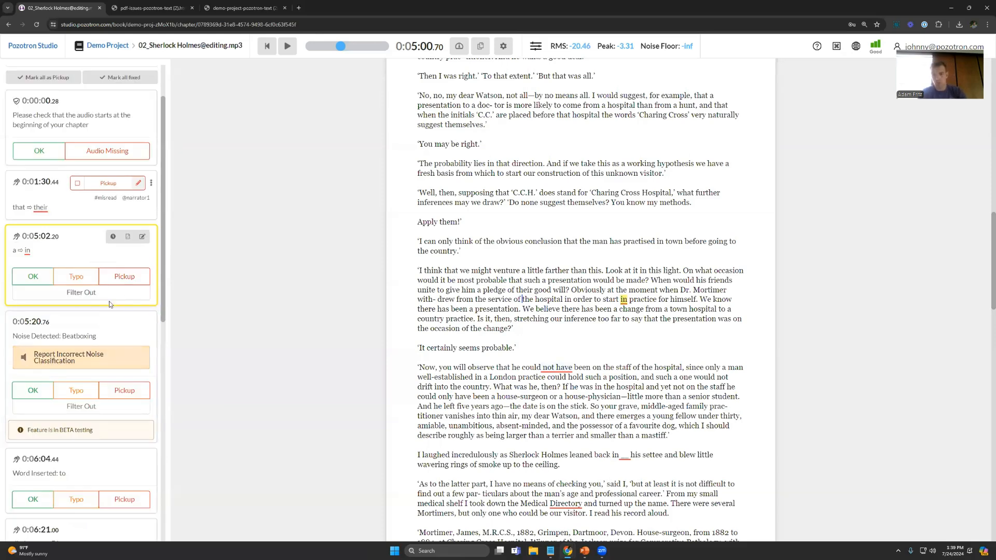
pyautogui.click(142, 237)
pyautogui.write('narra')
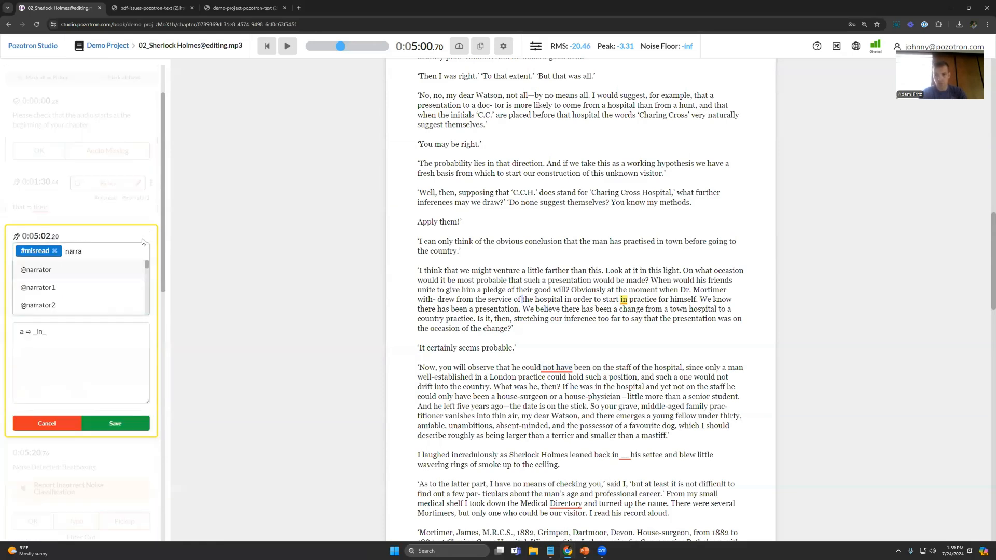
pyautogui.click(74, 288)
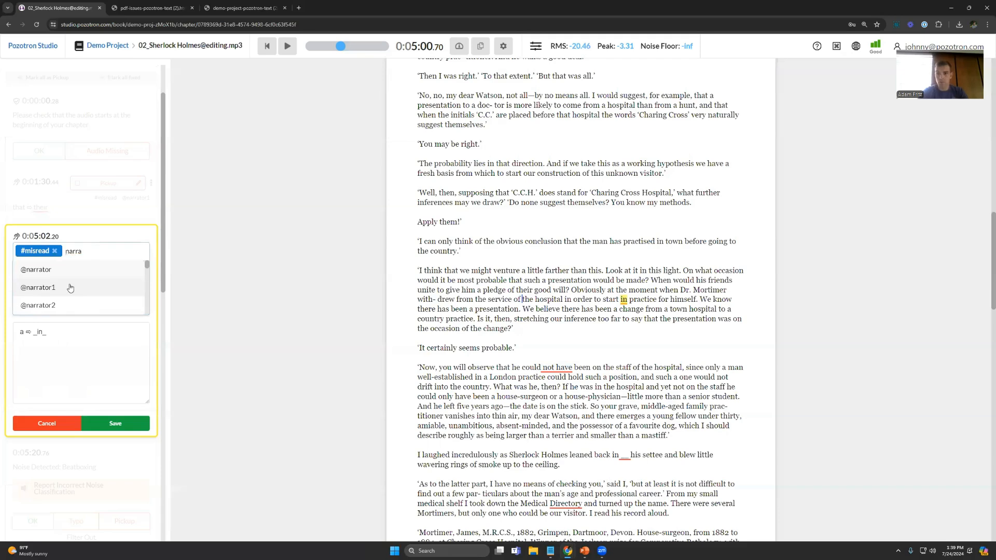
pyautogui.click(115, 437)
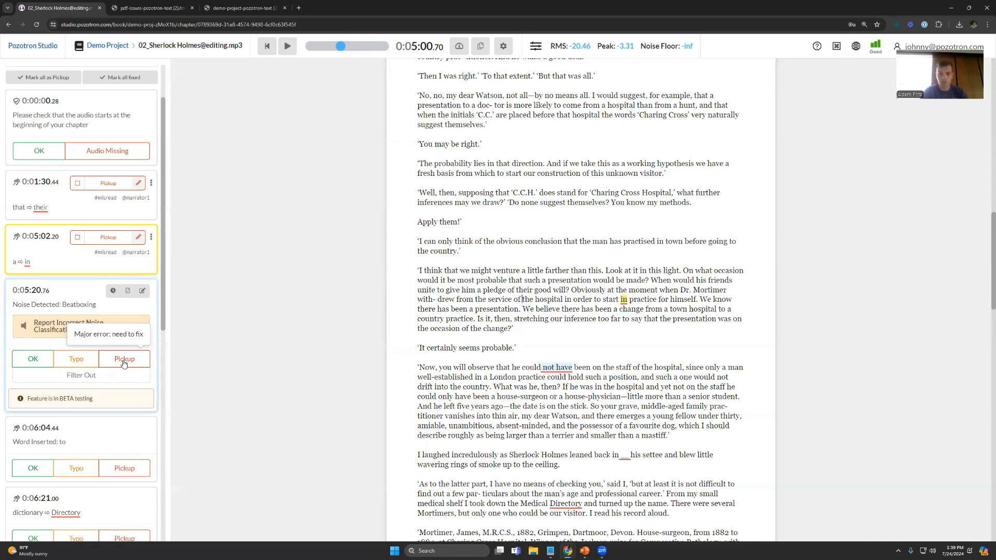
pyautogui.click(142, 290)
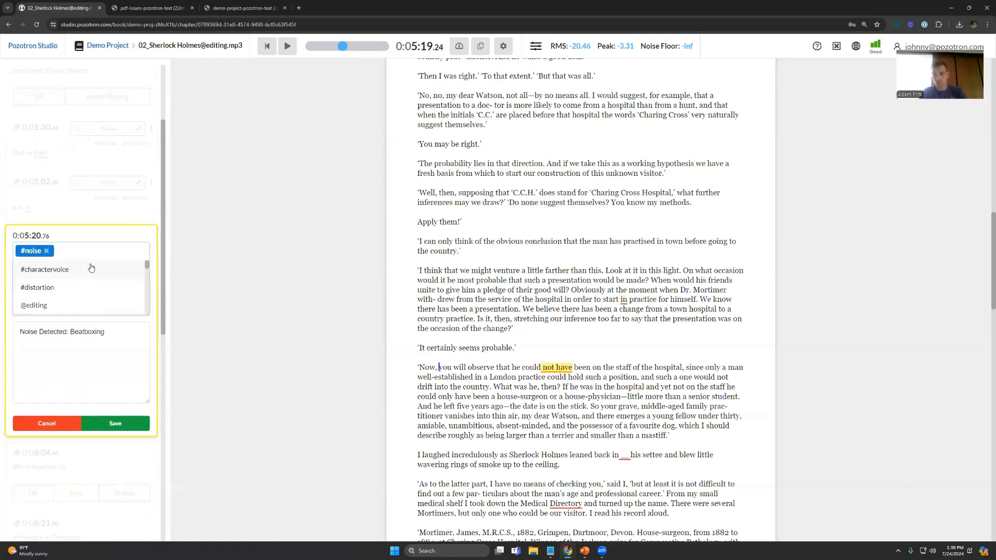
pyautogui.click(39, 306)
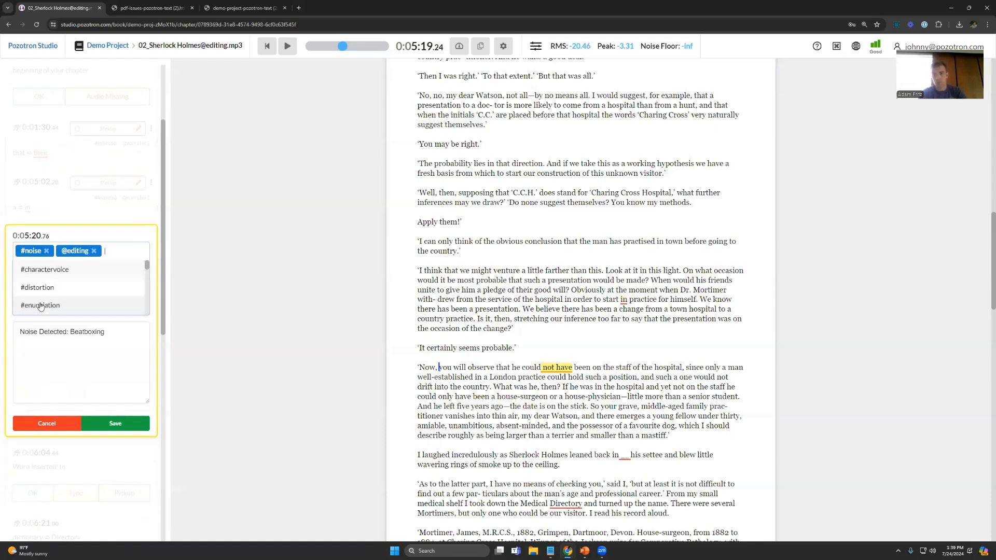
pyautogui.click(113, 404)
pyautogui.click(115, 369)
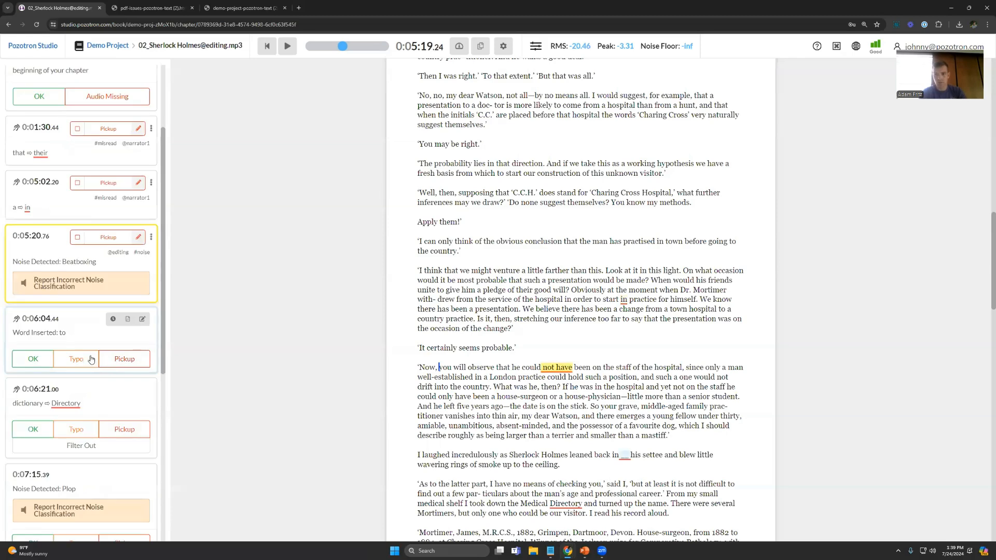
pyautogui.click(107, 45)
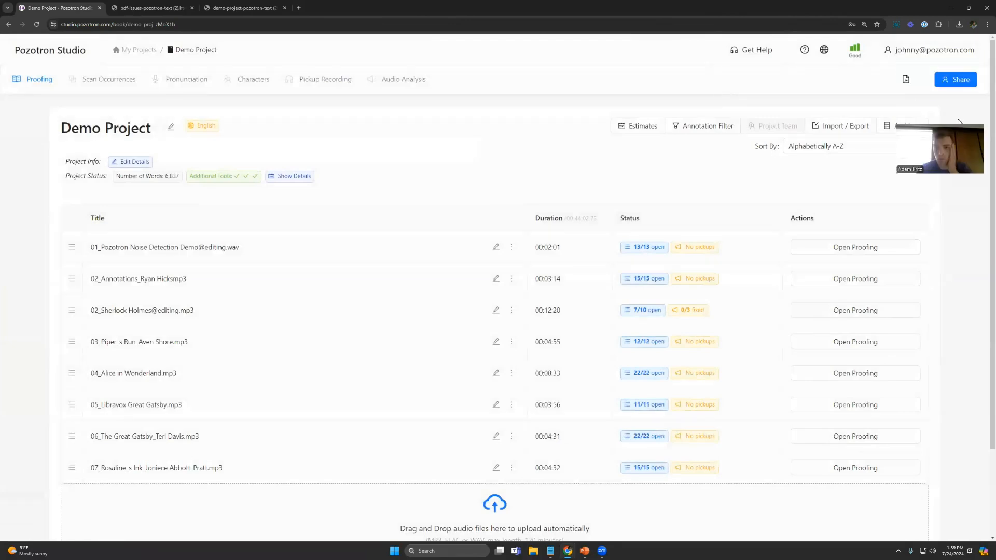
pyautogui.click(928, 54)
pyautogui.click(888, 69)
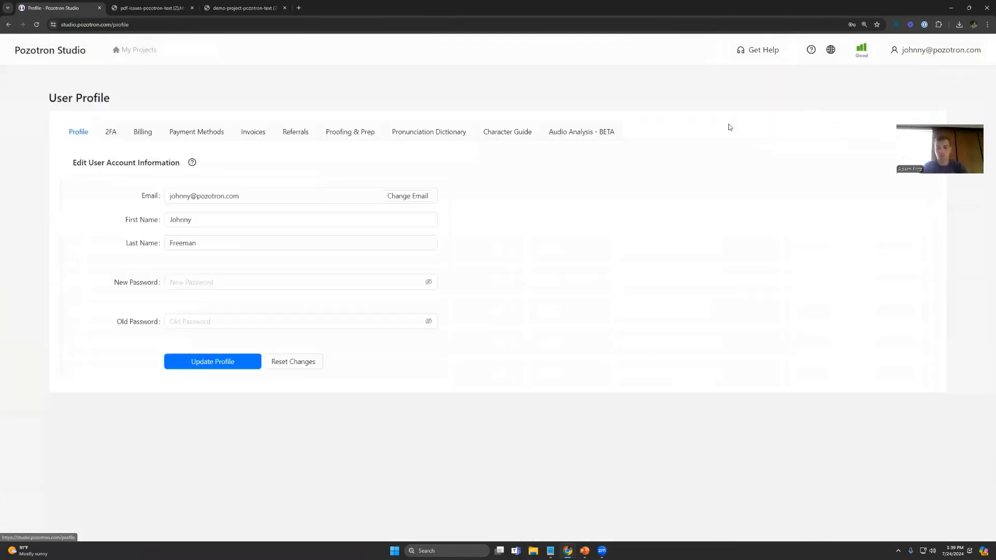
pyautogui.click(343, 133)
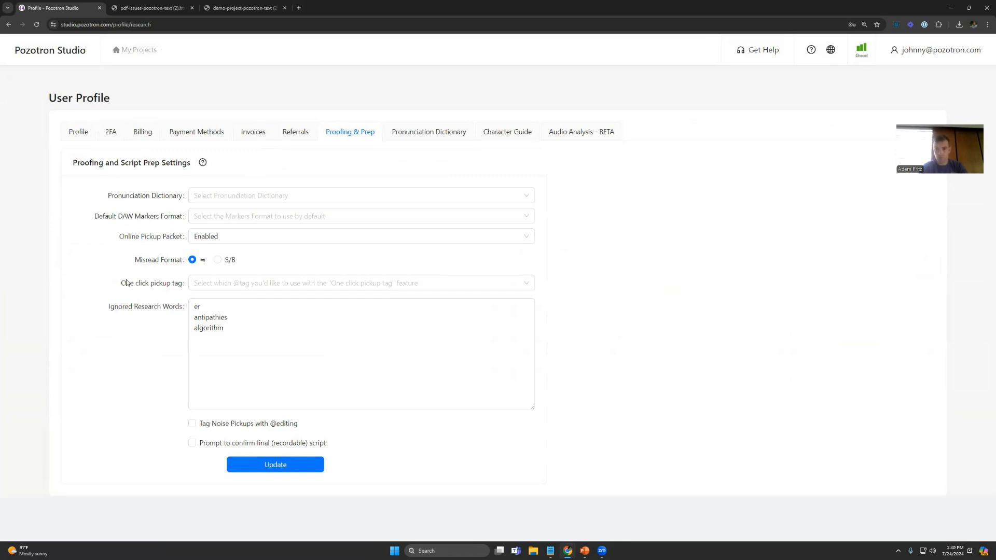
pyautogui.moveTo(121, 283); pyautogui.dragTo(186, 289)
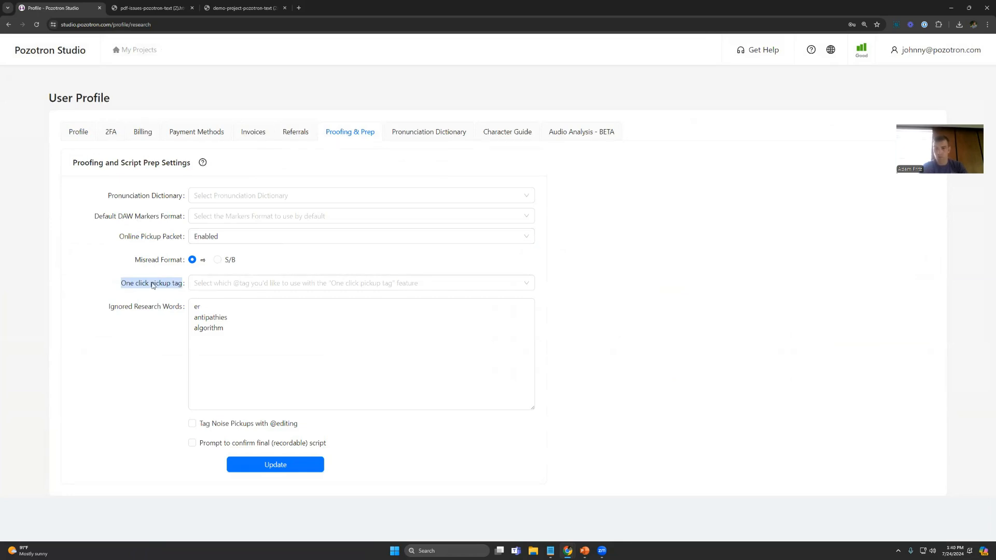
pyautogui.click(310, 288)
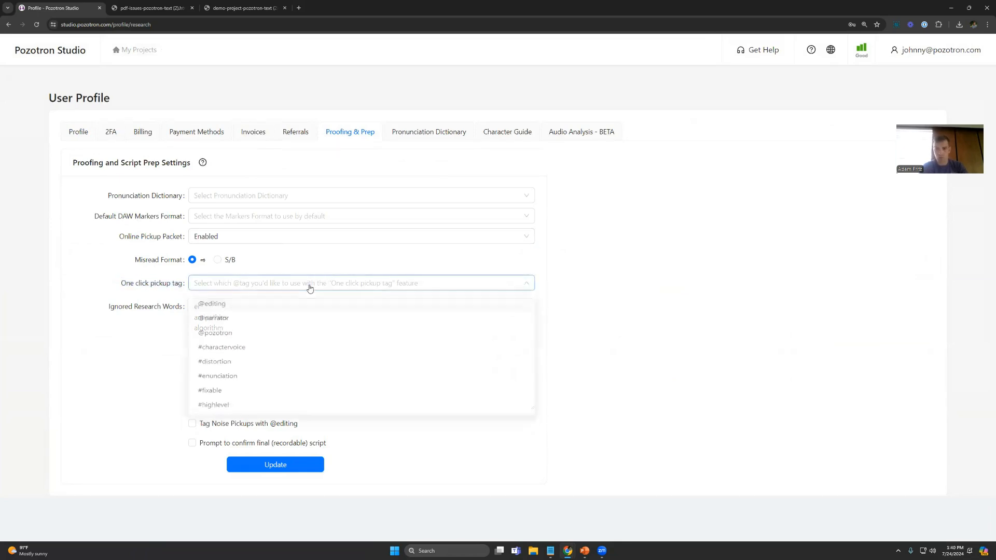
pyautogui.click(226, 307)
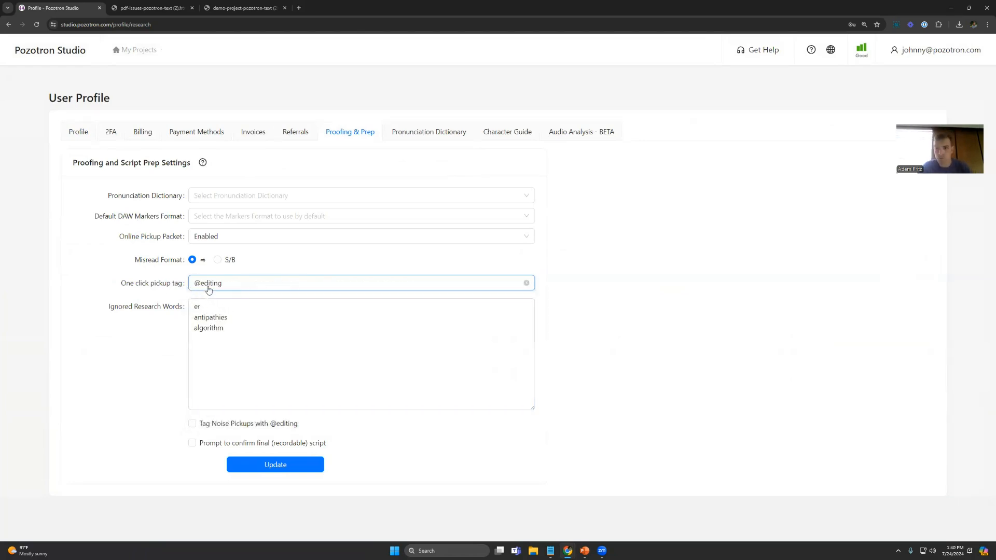
pyautogui.click(278, 466)
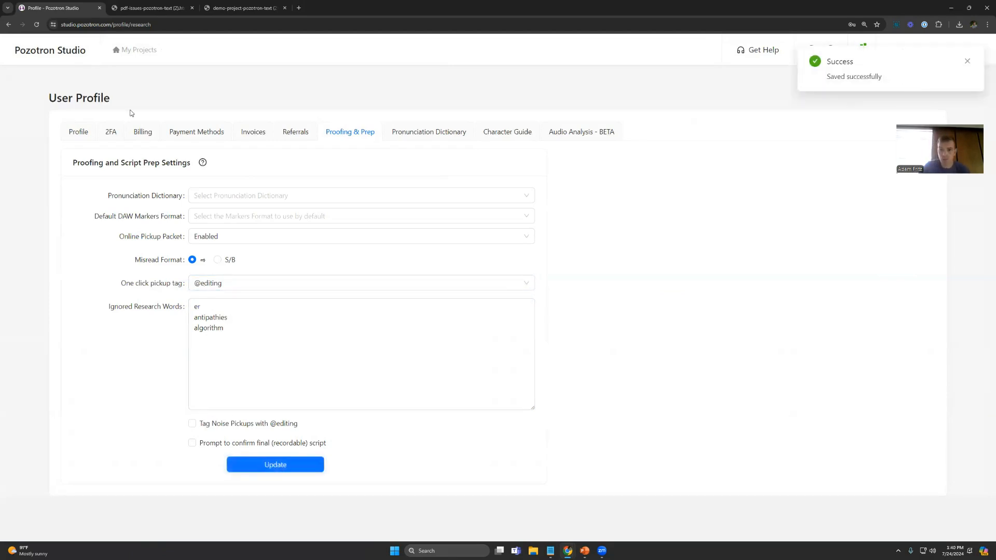
pyautogui.click(134, 52)
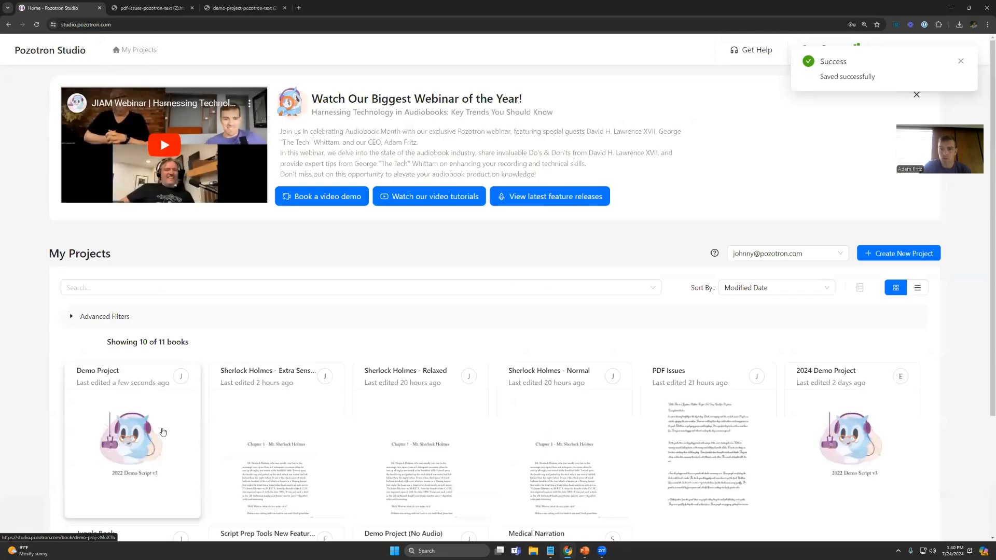
pyautogui.click(162, 431)
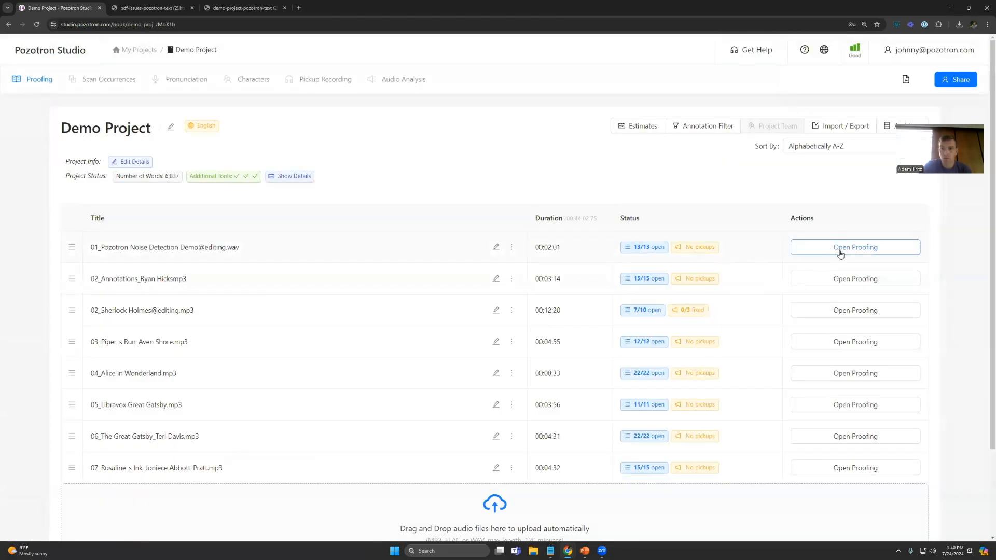
pyautogui.click(842, 248)
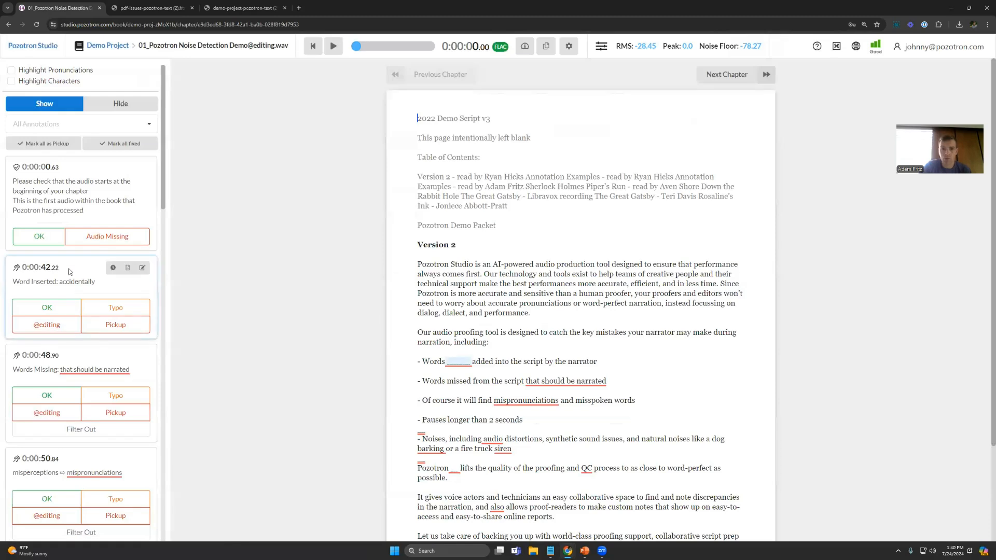
pyautogui.scroll(-1, 70, 276)
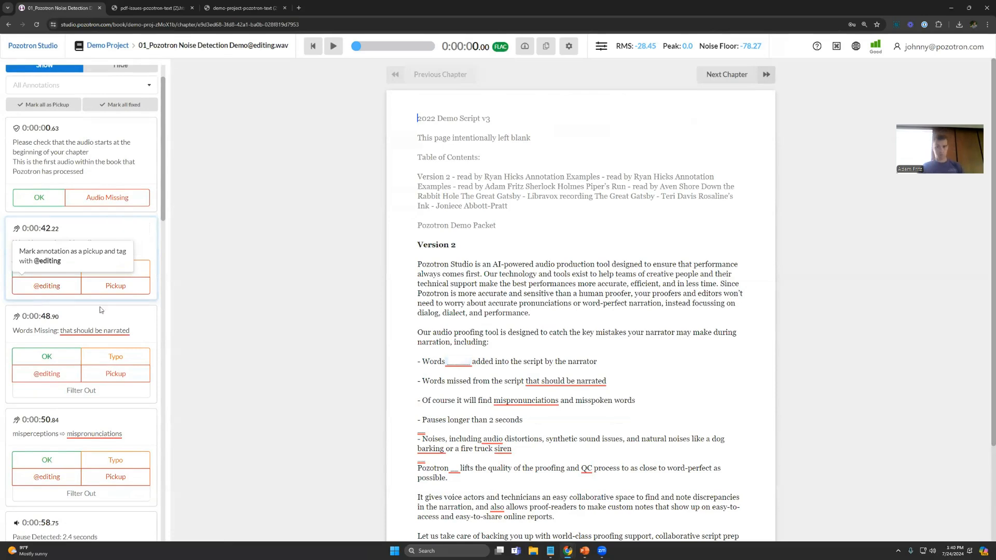
pyautogui.scroll(-3, 76, 328)
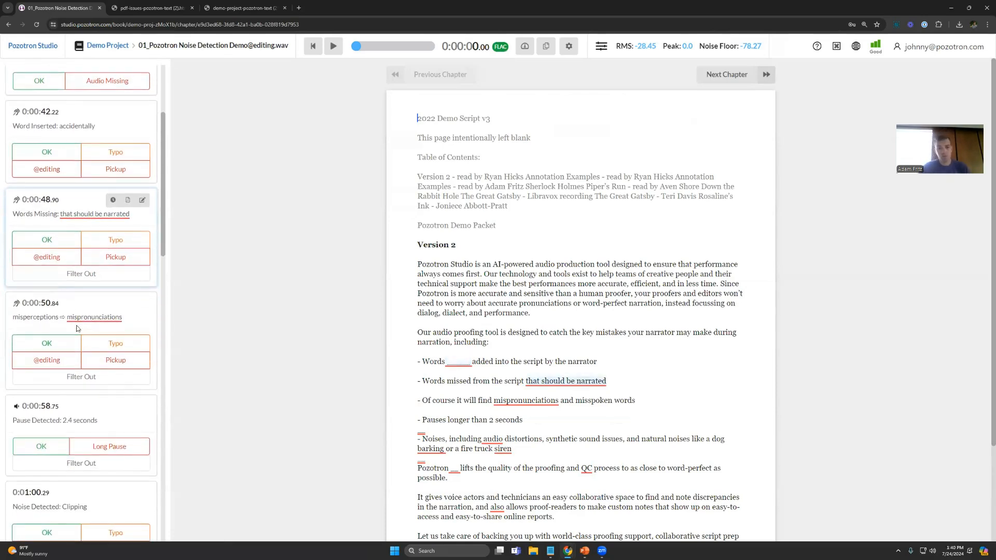
pyautogui.click(49, 257)
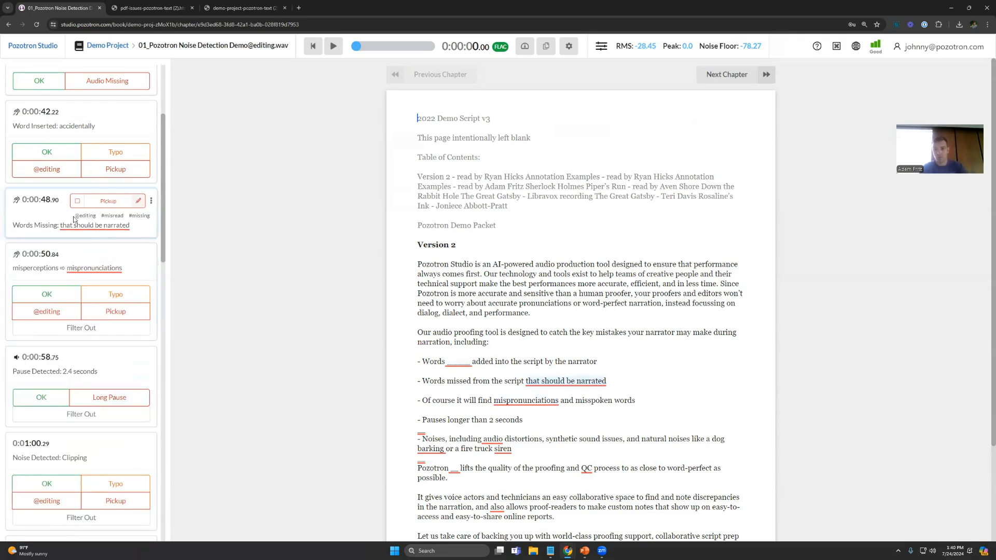
pyautogui.moveTo(75, 216); pyautogui.dragTo(95, 216)
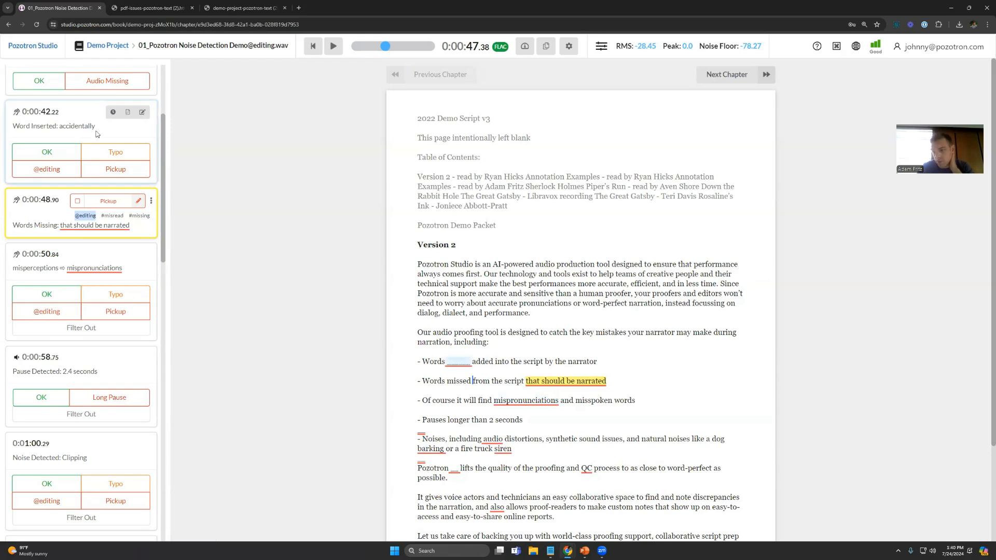
pyautogui.click(108, 46)
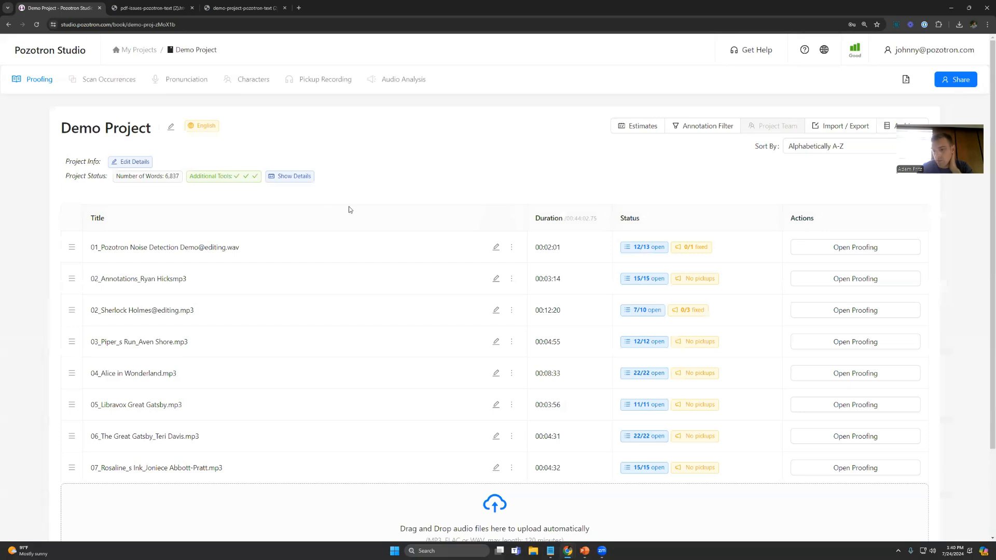
pyautogui.moveTo(92, 247); pyautogui.dragTo(242, 253)
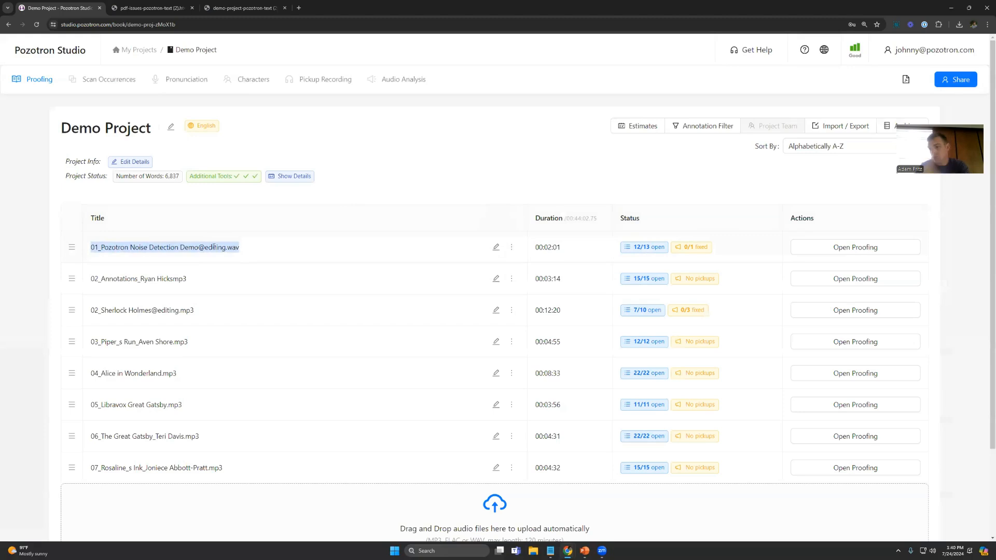
pyautogui.click(260, 258)
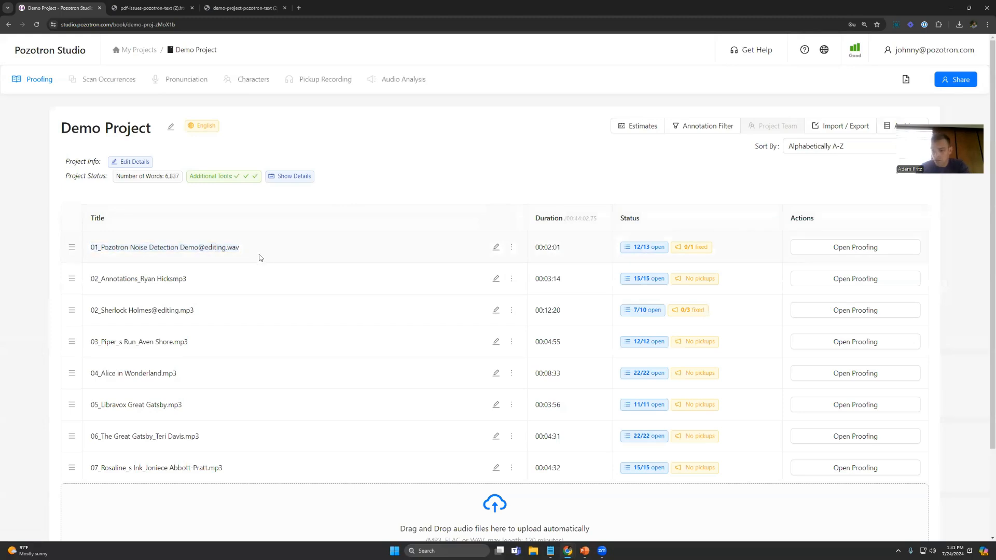
pyautogui.moveTo(201, 249); pyautogui.dragTo(228, 251)
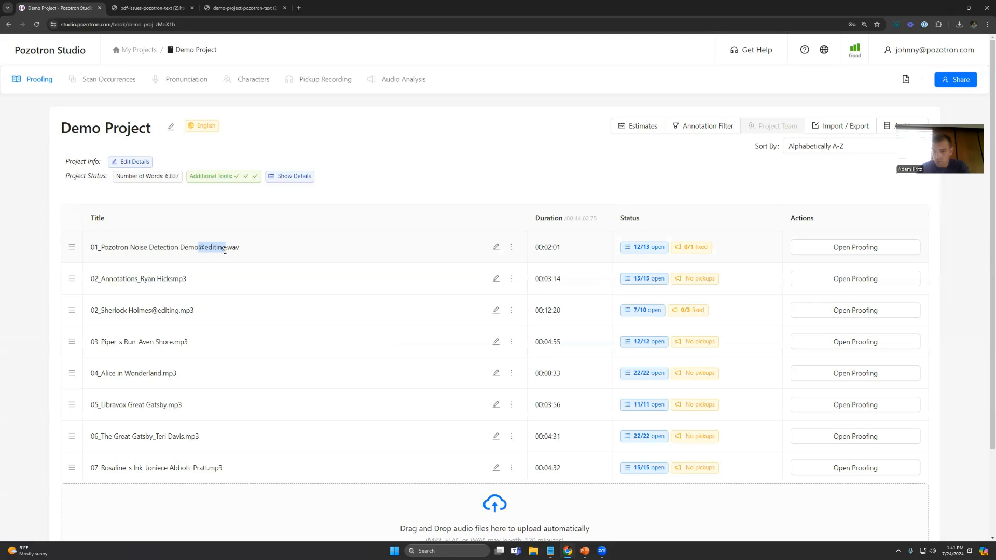
pyautogui.click(851, 248)
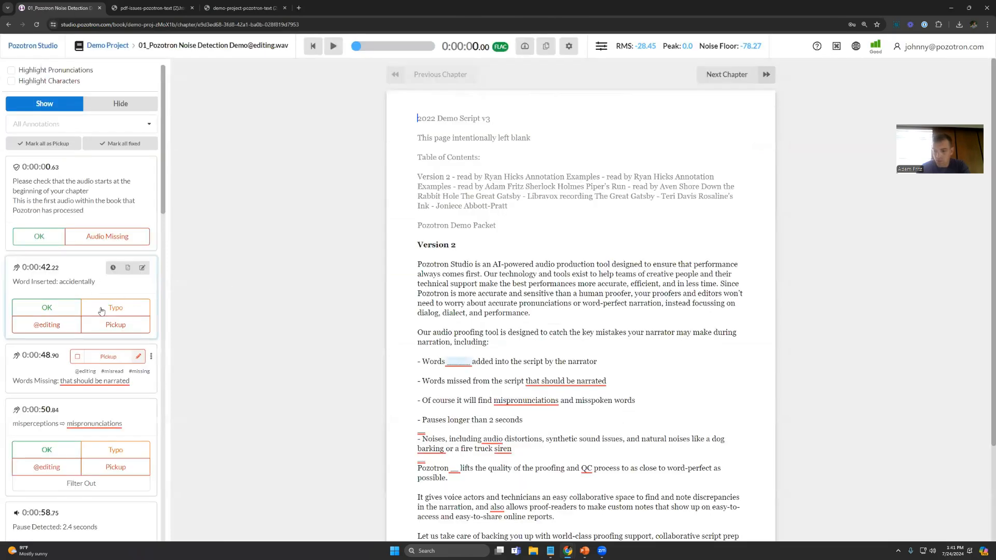
pyautogui.scroll(-2, 125, 321)
pyautogui.click(122, 352)
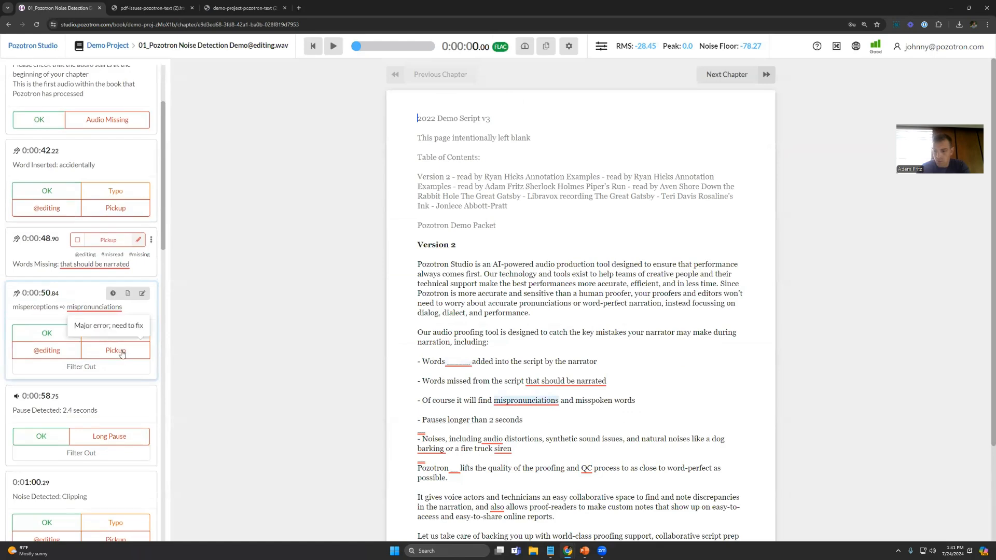
pyautogui.click(107, 312)
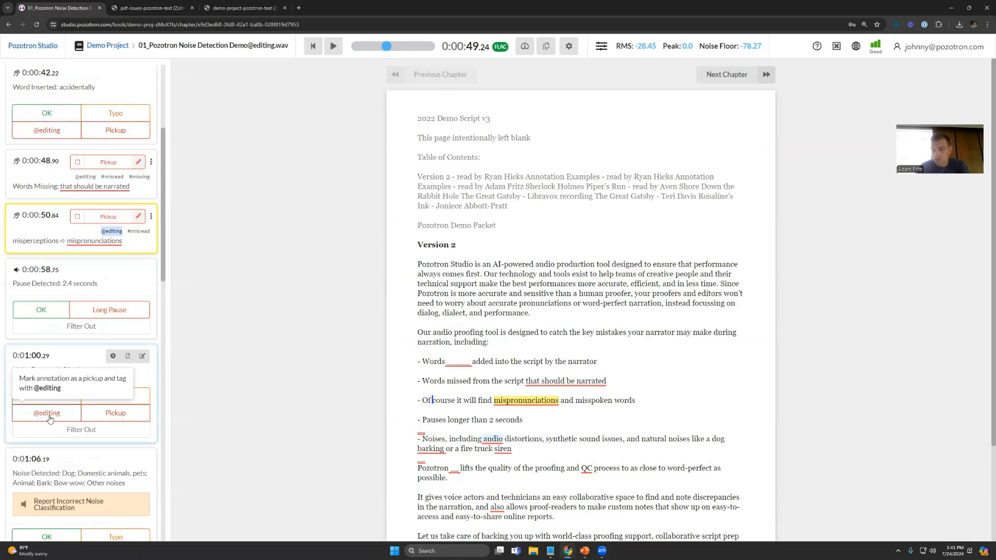
pyautogui.click(129, 415)
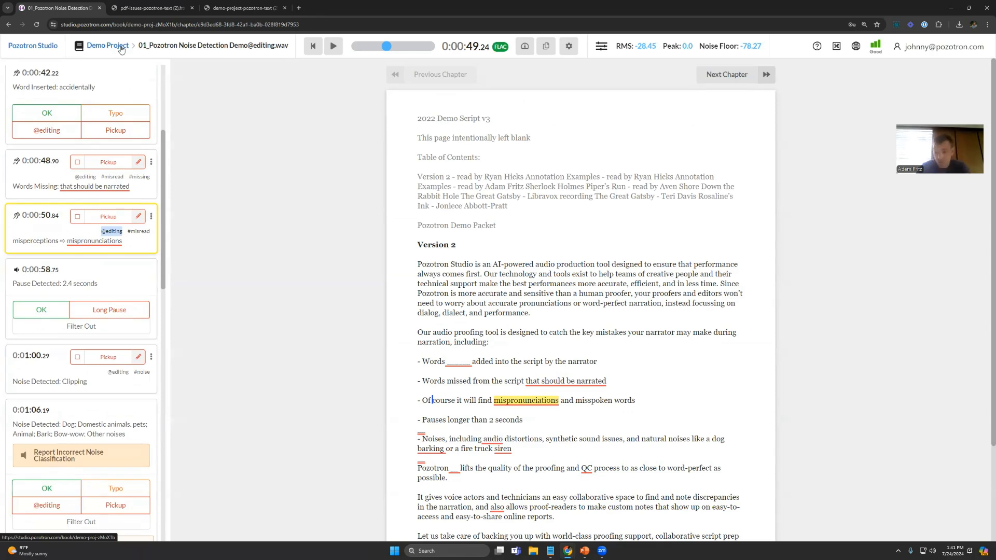
pyautogui.click(107, 46)
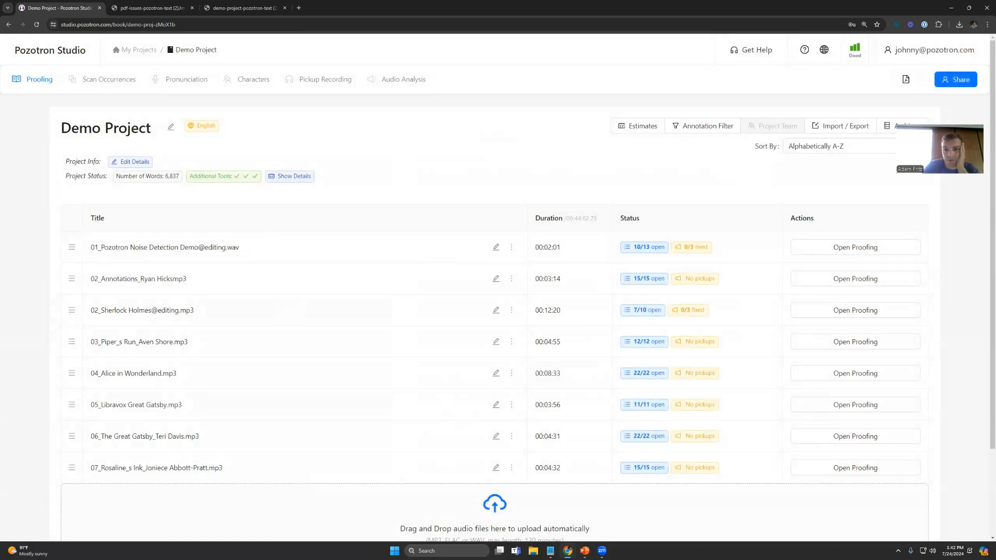
pyautogui.hotkey('alt', 'Tab')
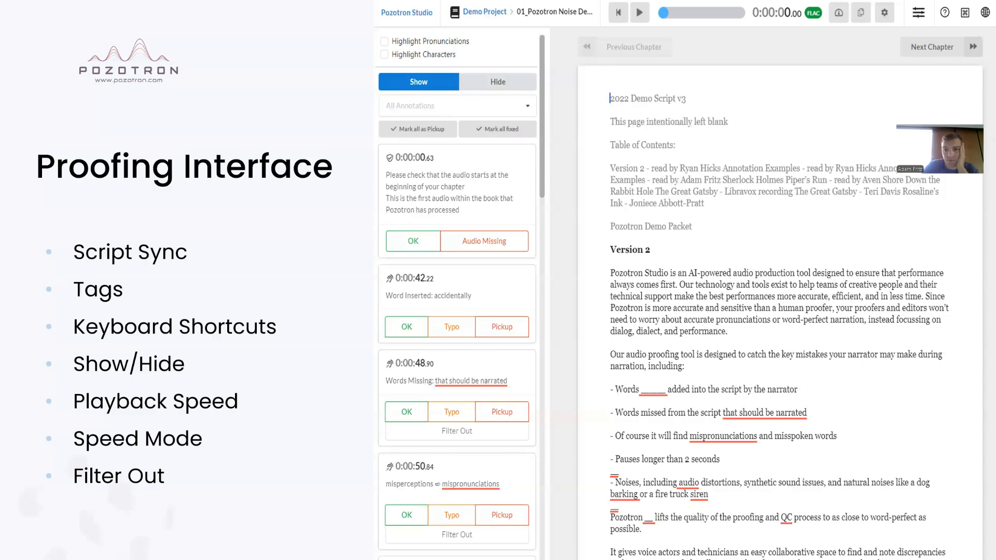
pyautogui.hotkey('alt', 'Tab')
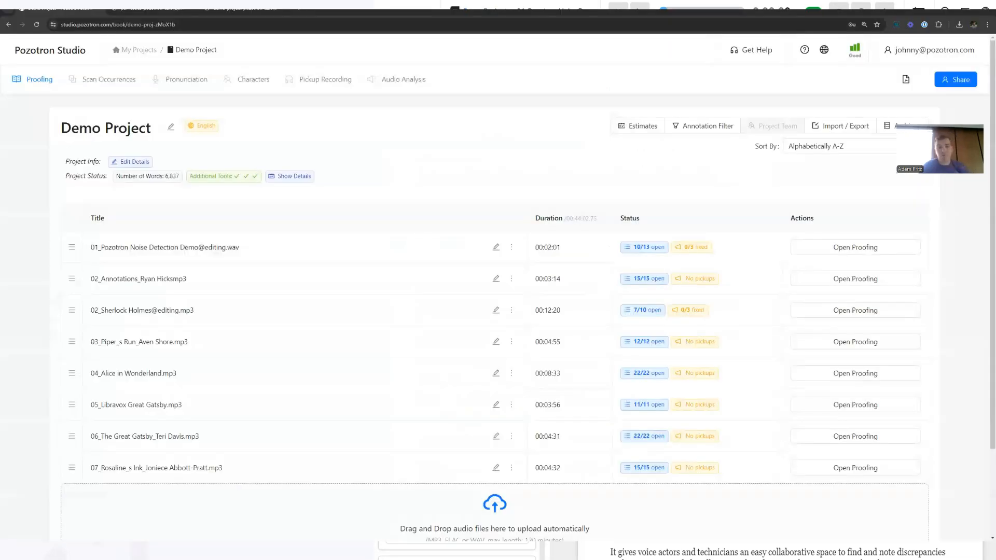
pyautogui.click(843, 247)
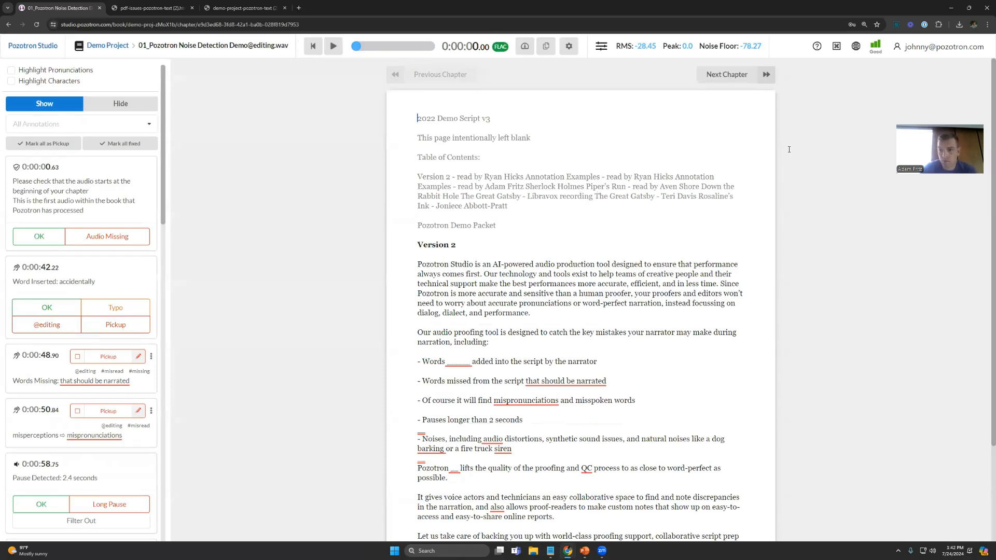
pyautogui.click(837, 48)
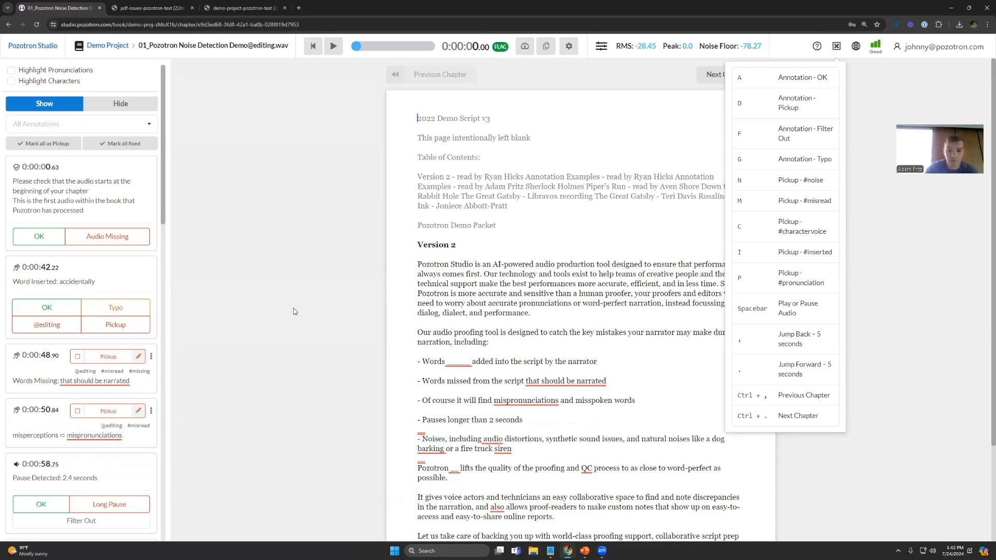
pyautogui.scroll(-1, 518, 313)
pyautogui.click(458, 285)
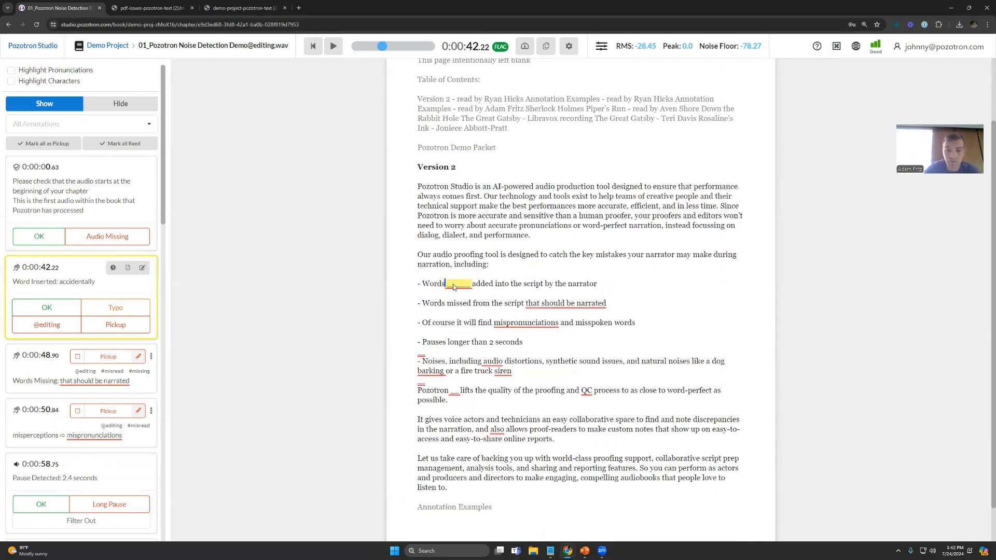
pyautogui.click(64, 197)
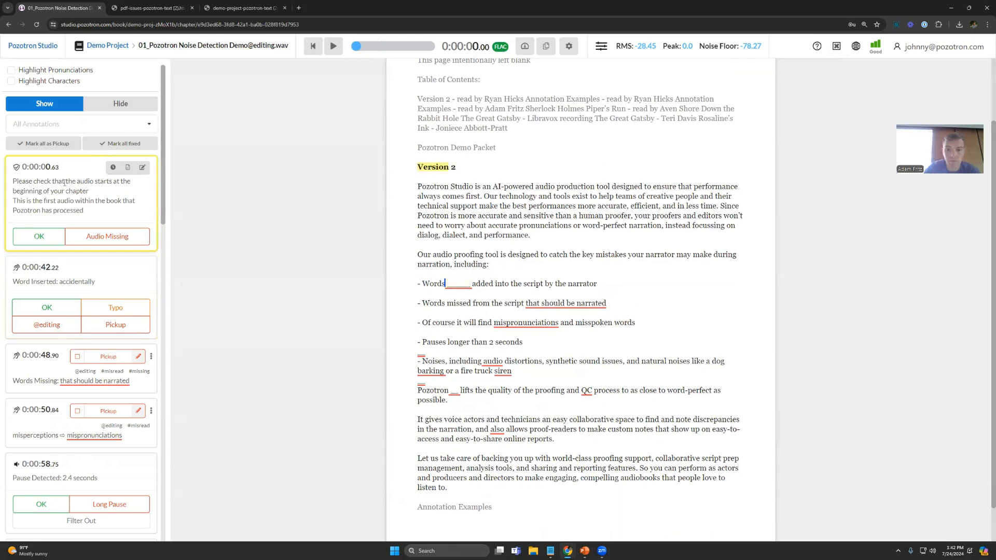
pyautogui.click(454, 284)
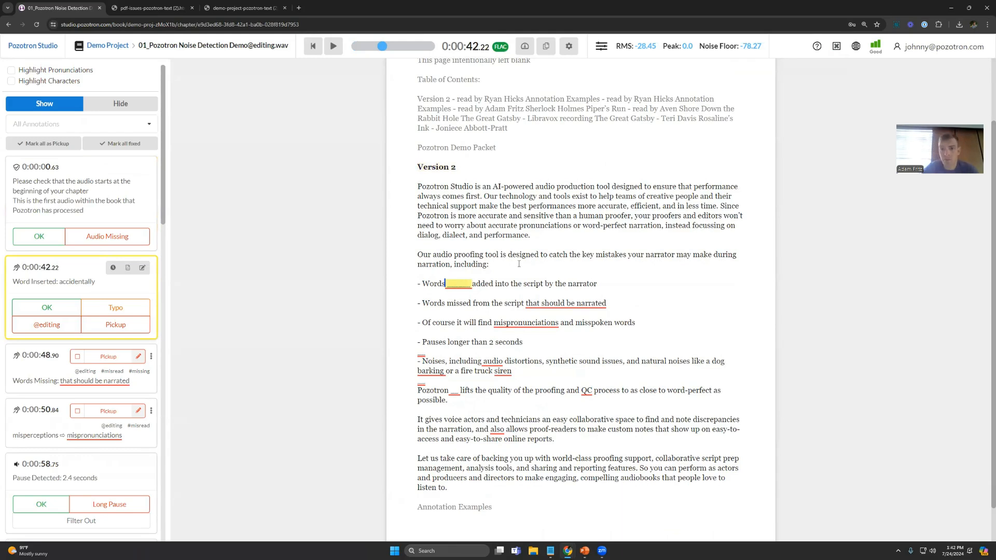
pyautogui.press('p')
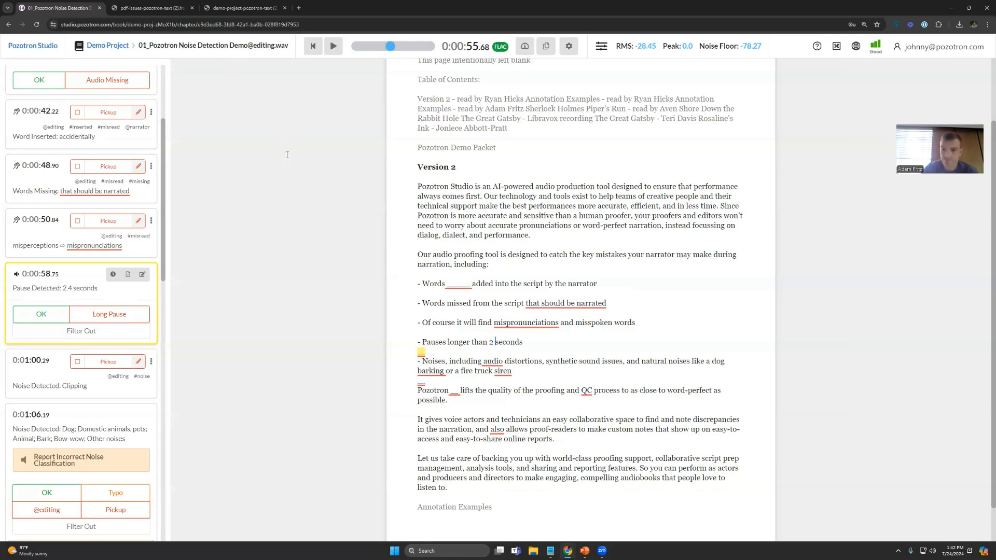
pyautogui.click(45, 511)
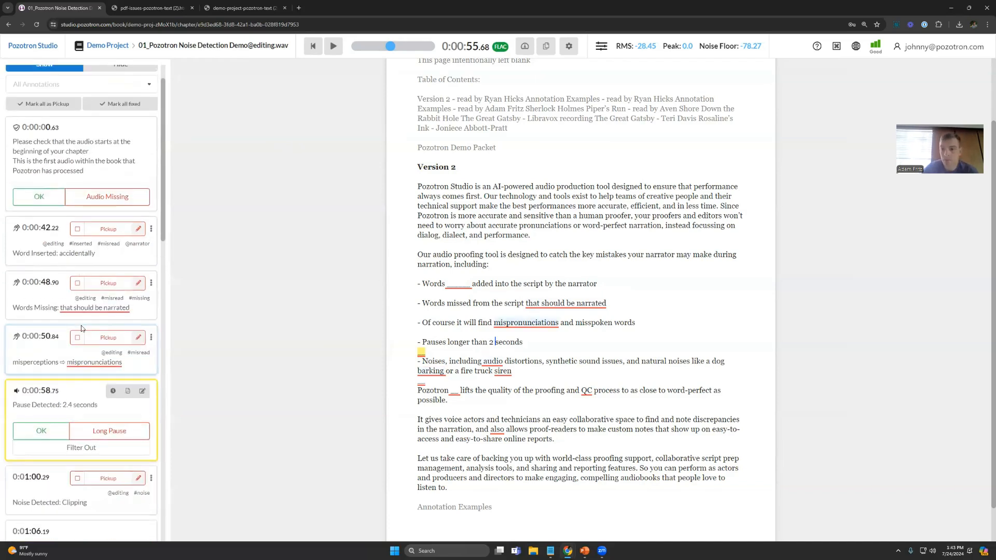
pyautogui.scroll(2, 81, 329)
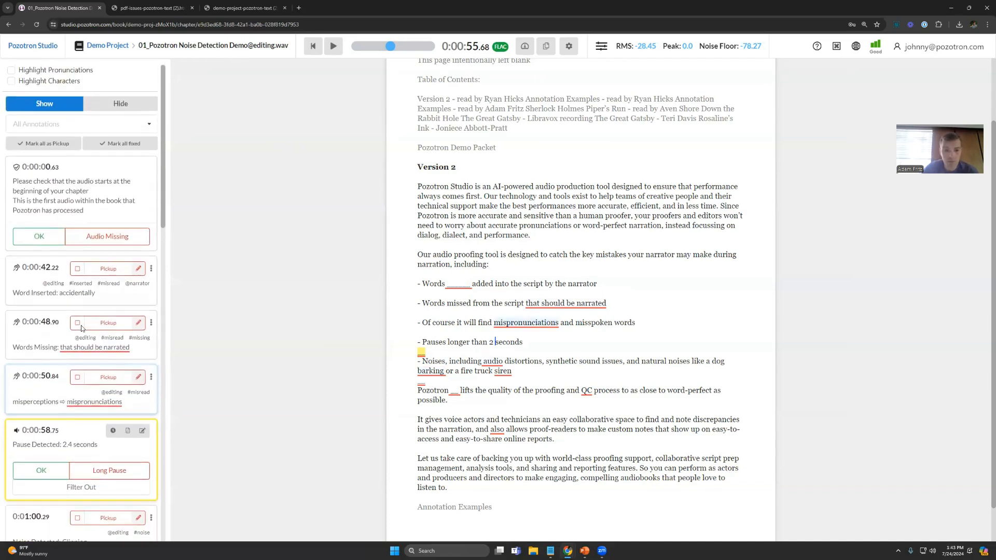
pyautogui.click(108, 50)
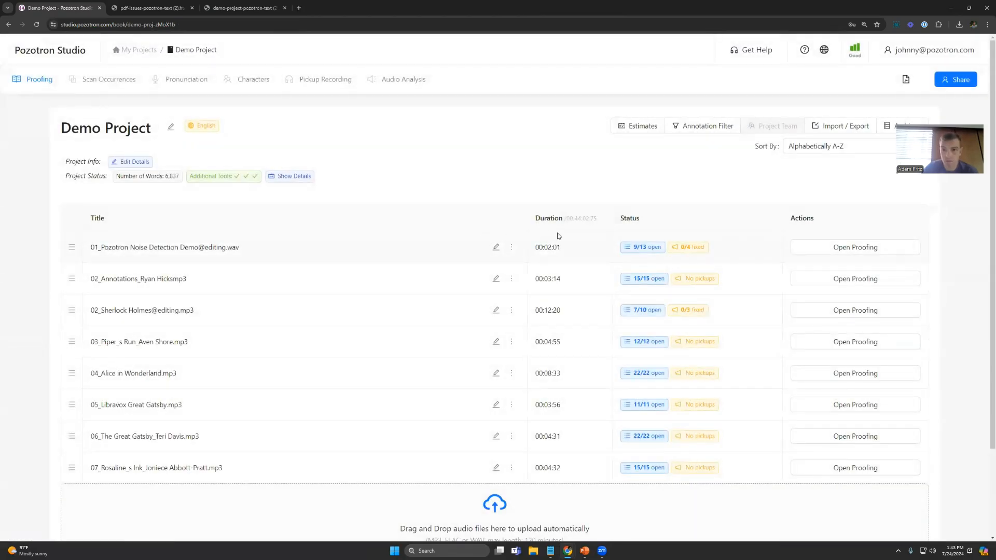
pyautogui.click(845, 313)
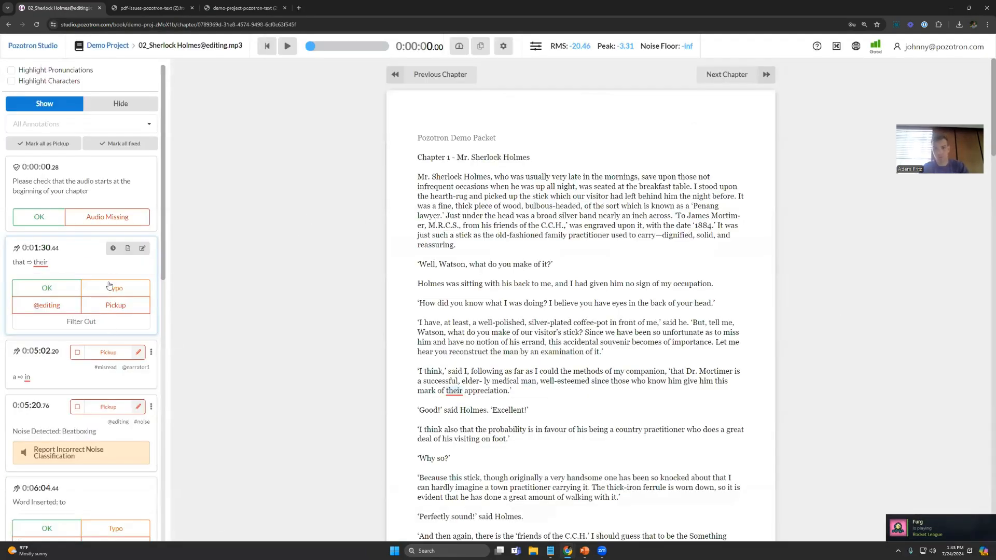
pyautogui.click(108, 353)
pyautogui.click(109, 457)
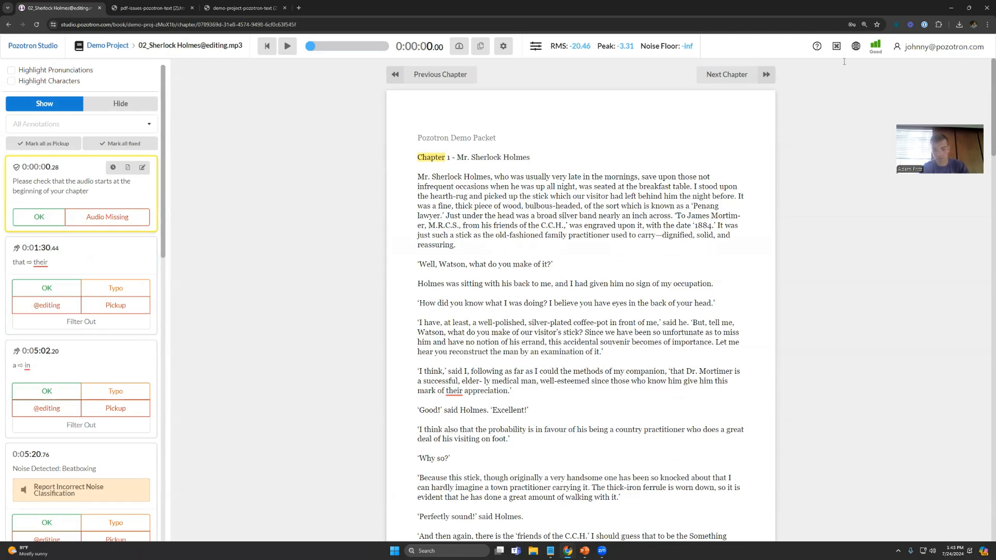
# Step: Consult the keyboard shortcuts list, play the annotations at 0:00:00.28 and 0:01:30.44, and mark both as OK
pyautogui.click(836, 46)
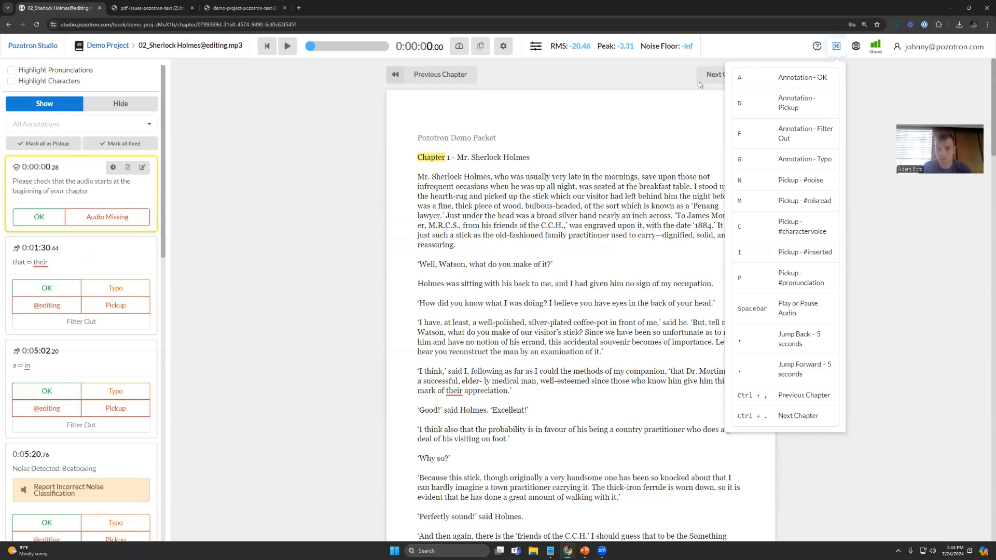
pyautogui.click(61, 182)
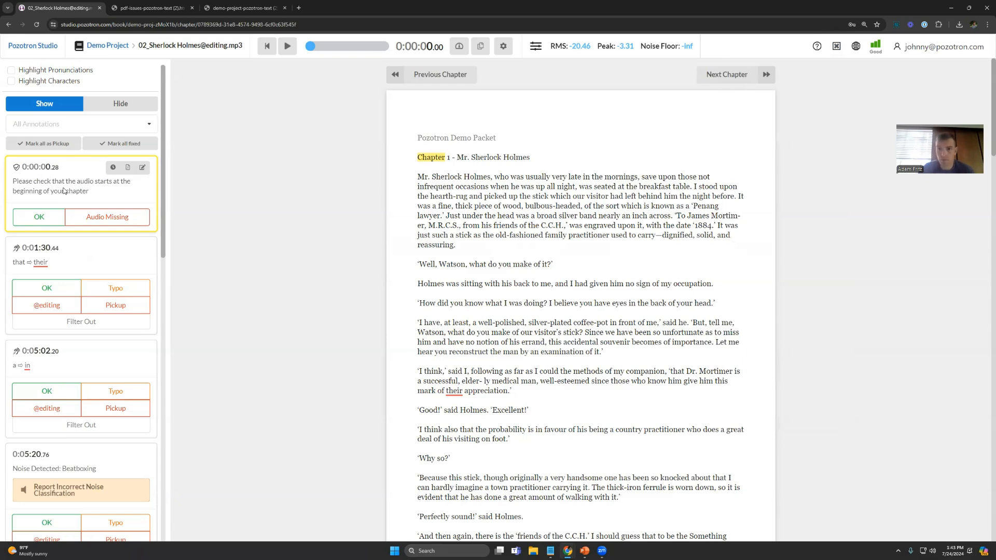
pyautogui.press('space')
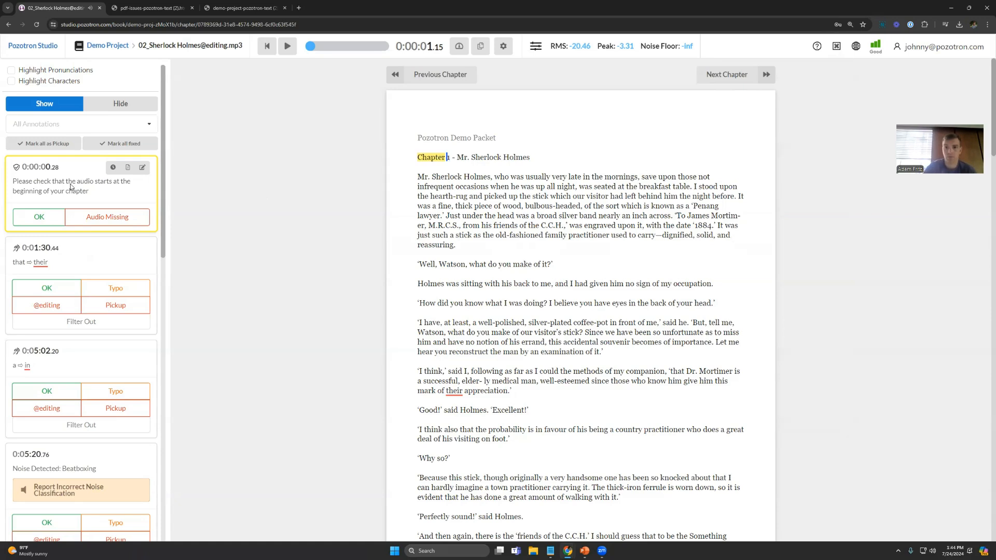
pyautogui.press('o')
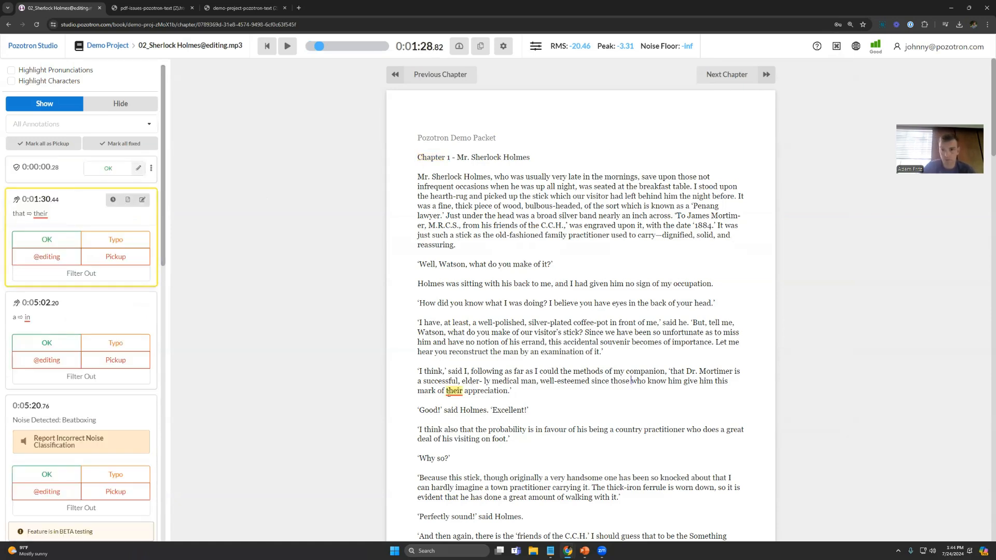
pyautogui.press('space')
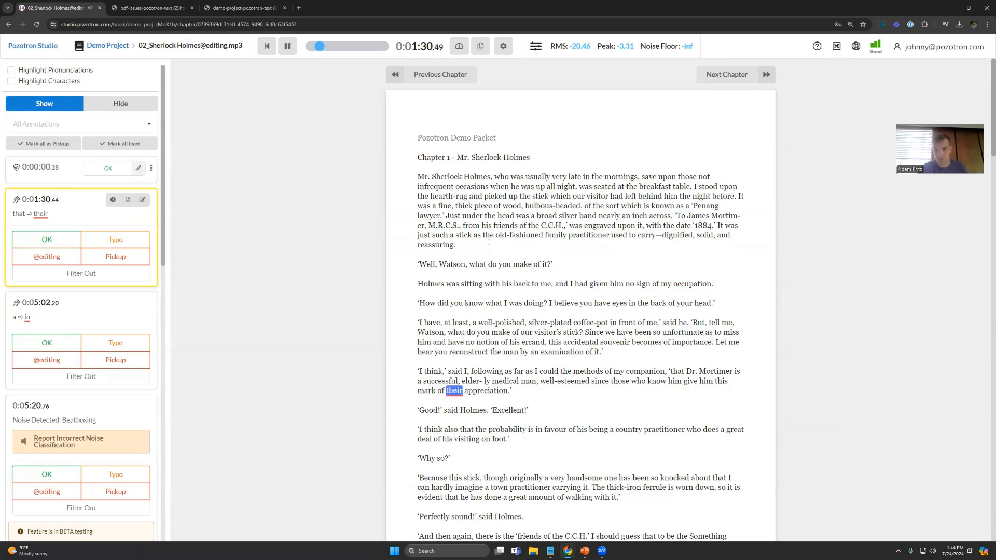
pyautogui.press('o')
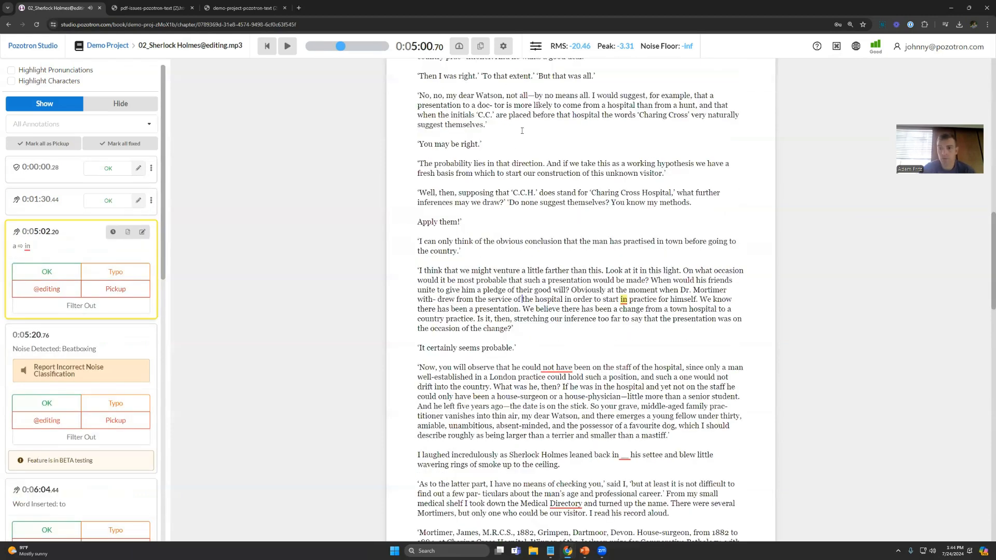
# Step: Continue playback, marking the annotations at 0:05:02.20 and 0:06:04.44 as pickups and the Beatboxing noise at 0:05:20.76 as OK
pyautogui.press('space')
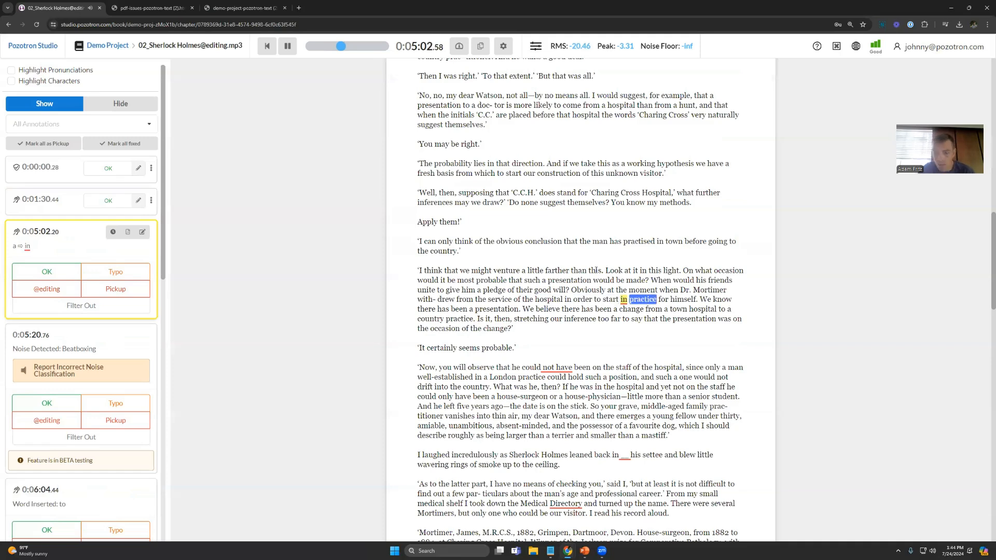
pyautogui.press('p')
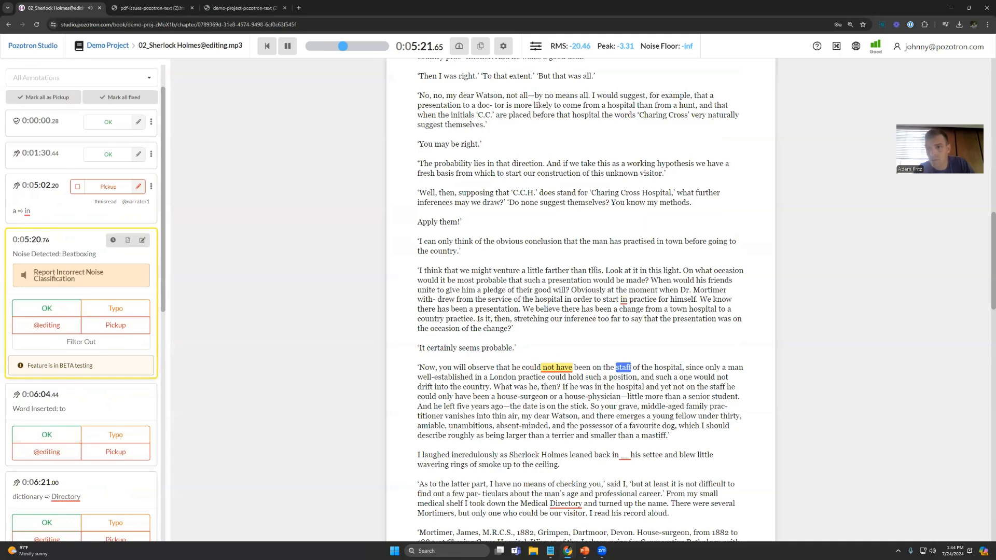
pyautogui.press('o')
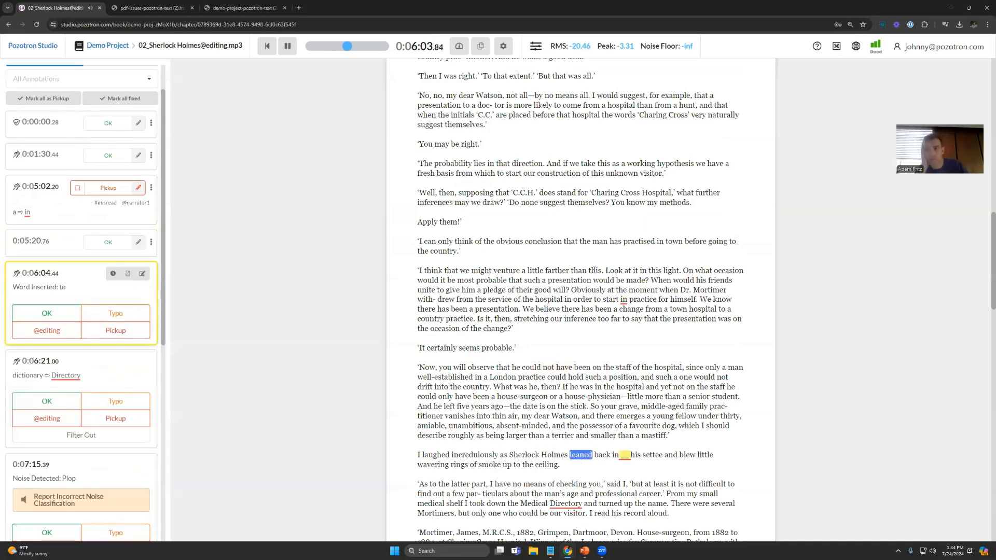
pyautogui.press('p')
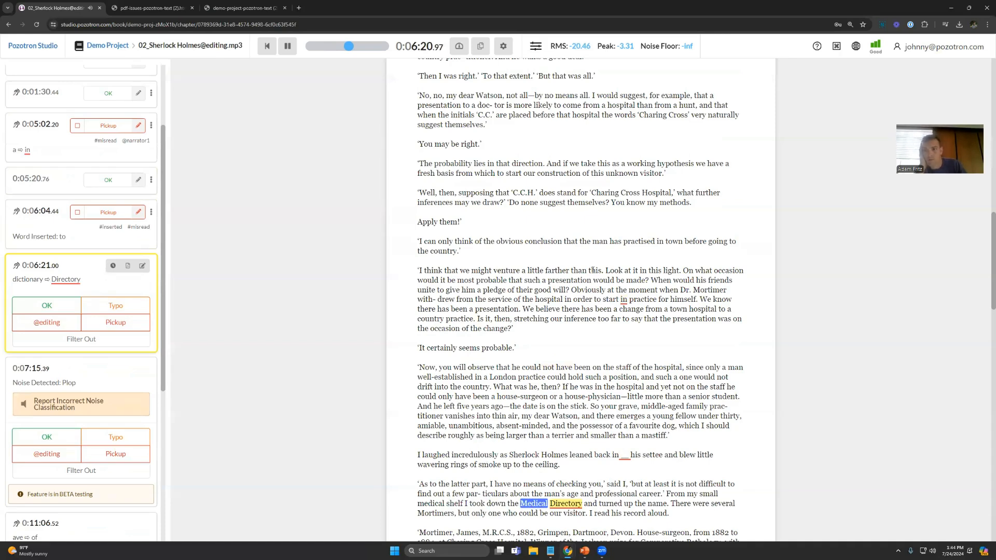
# Step: Mark the annotations at 0:06:21.00 and 0:11:55.11 as pickups and those at 0:07:15.39, 0:11:06.52 and 0:12:19.69 as OK
pyautogui.press('p')
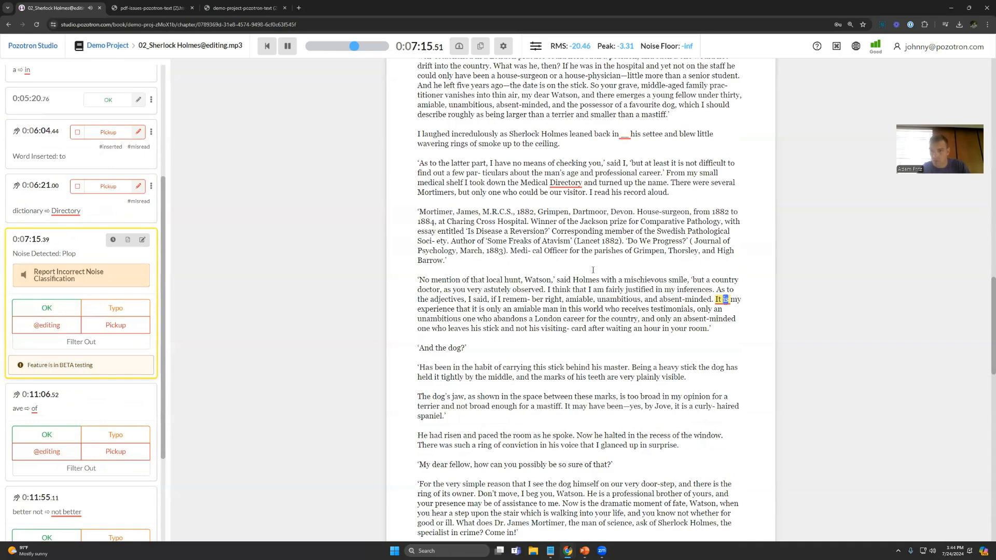
pyautogui.press('o')
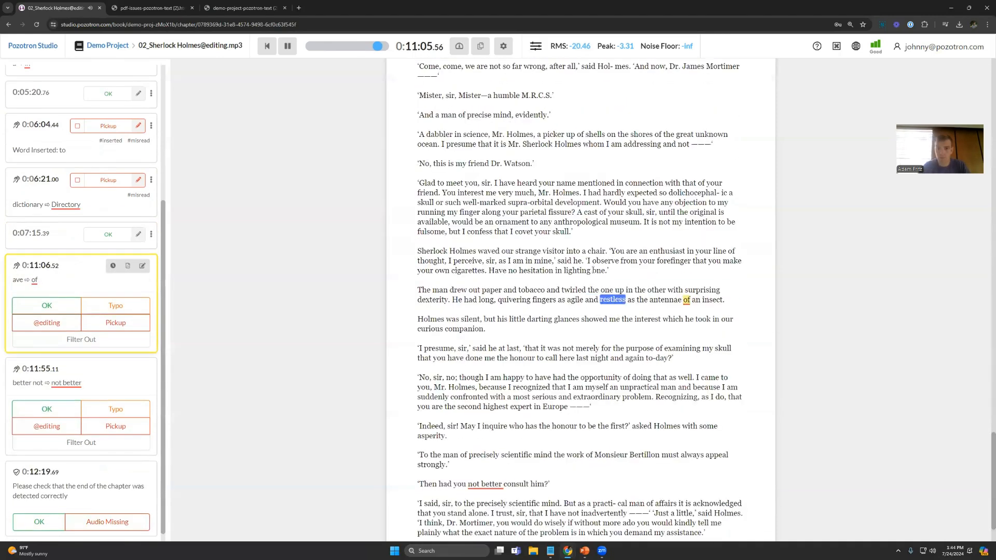
pyautogui.press('o')
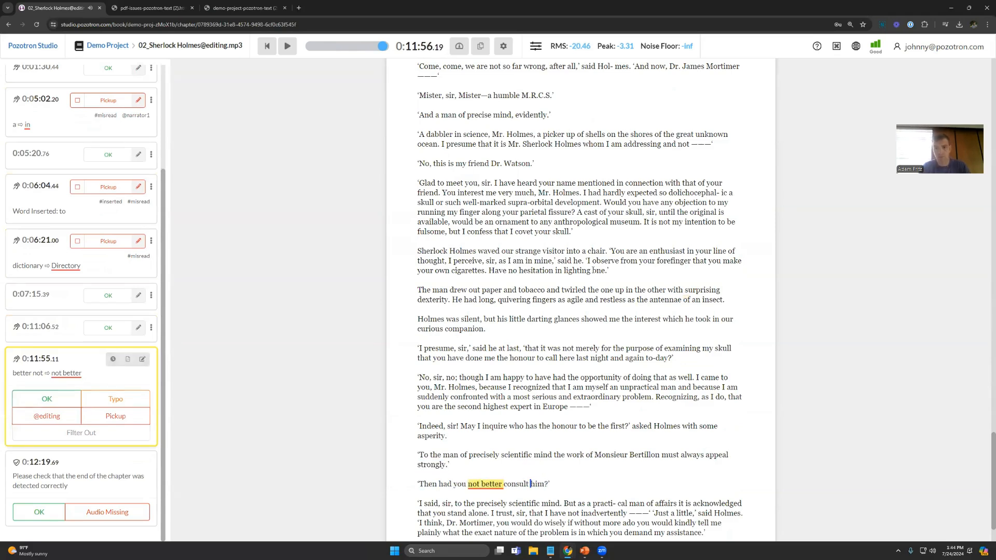
pyautogui.press('p')
pyautogui.press('o')
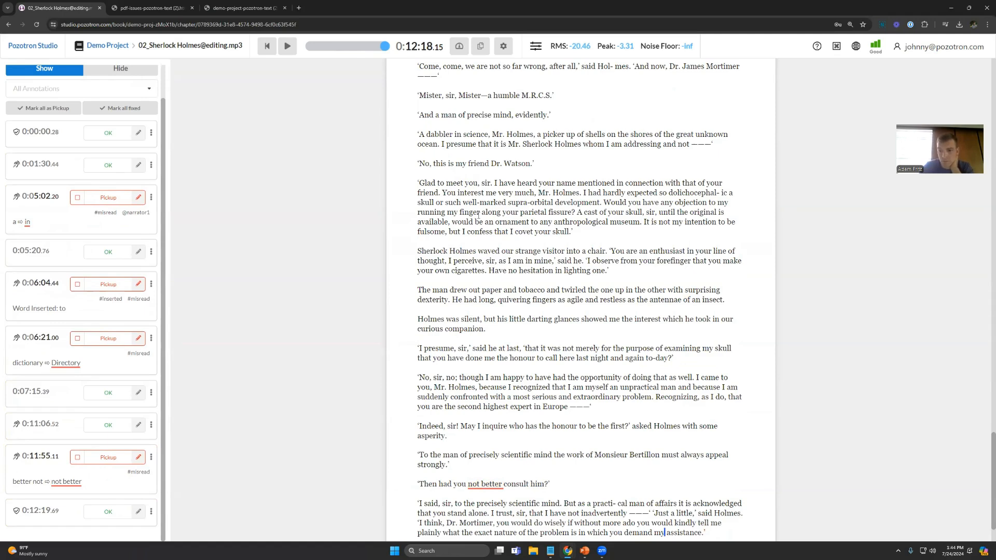
# Step: Review the playback speed, timestamp copying and auto scrolling options, and place the playback position before "left" in the chapter's opening paragraph
pyautogui.scroll(20, 478, 201)
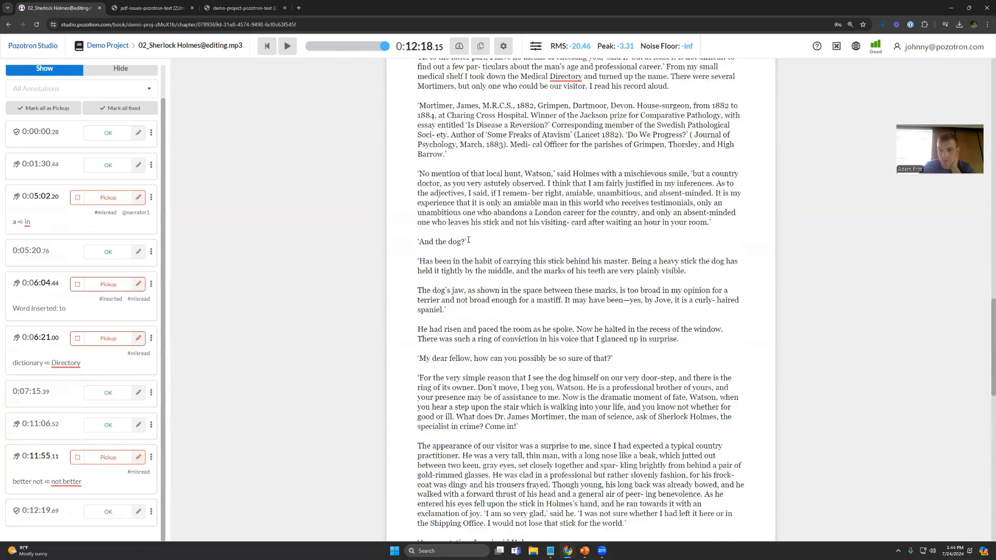
pyautogui.scroll(5, 468, 239)
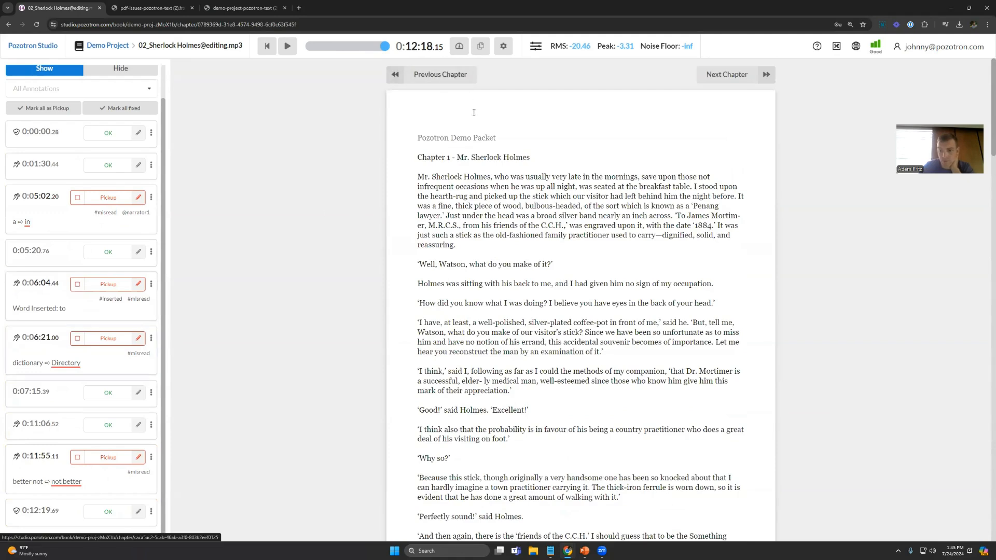
pyautogui.click(459, 46)
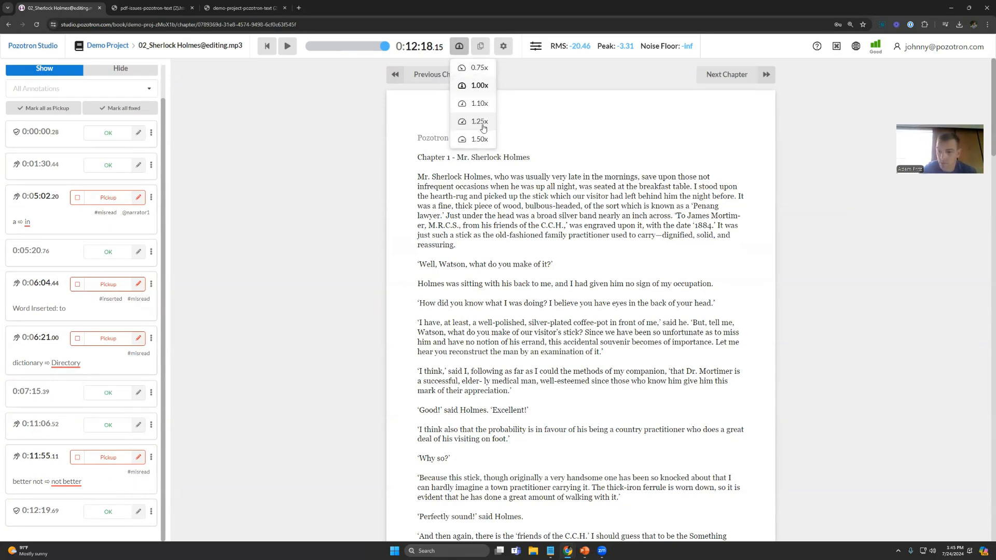
pyautogui.click(480, 47)
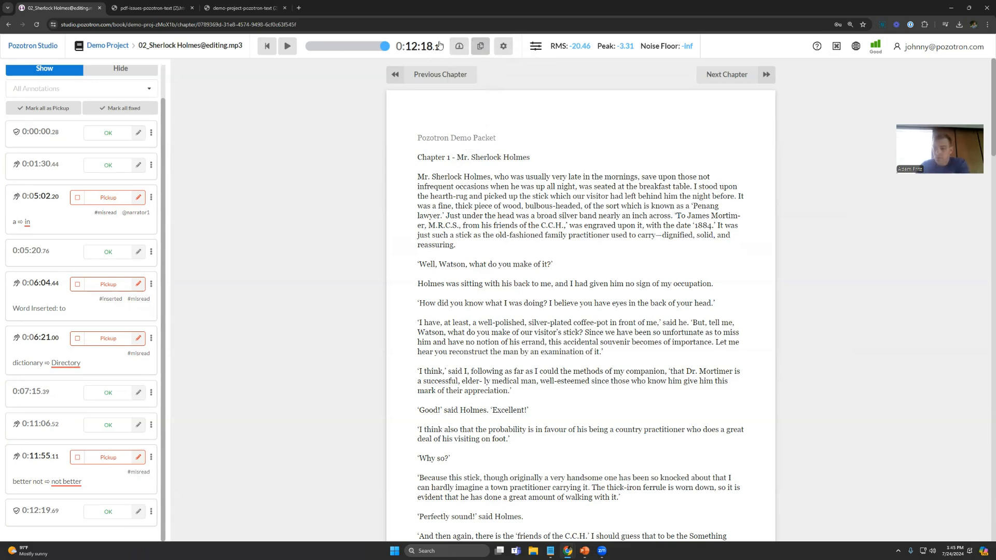
pyautogui.click(504, 48)
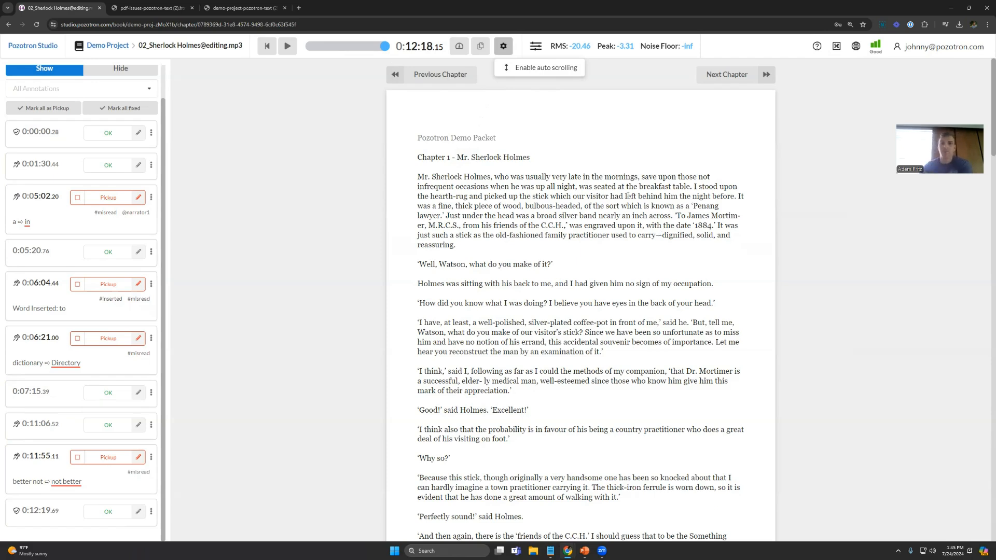
pyautogui.click(625, 196)
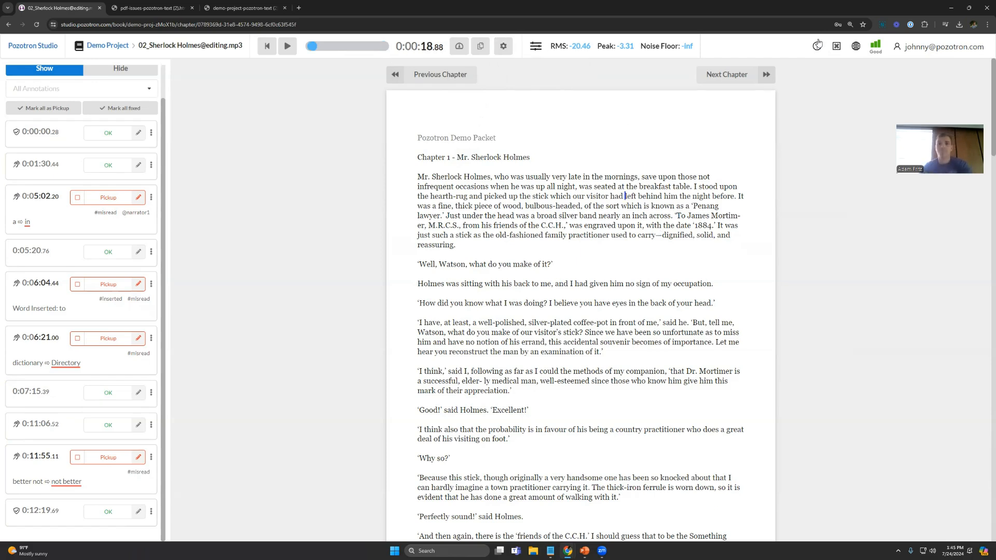
# Step: Consult the keyboard shortcuts list, open the Pozotron Help Center in the demo-project text tab, and search it for "hotkeys"
pyautogui.click(837, 47)
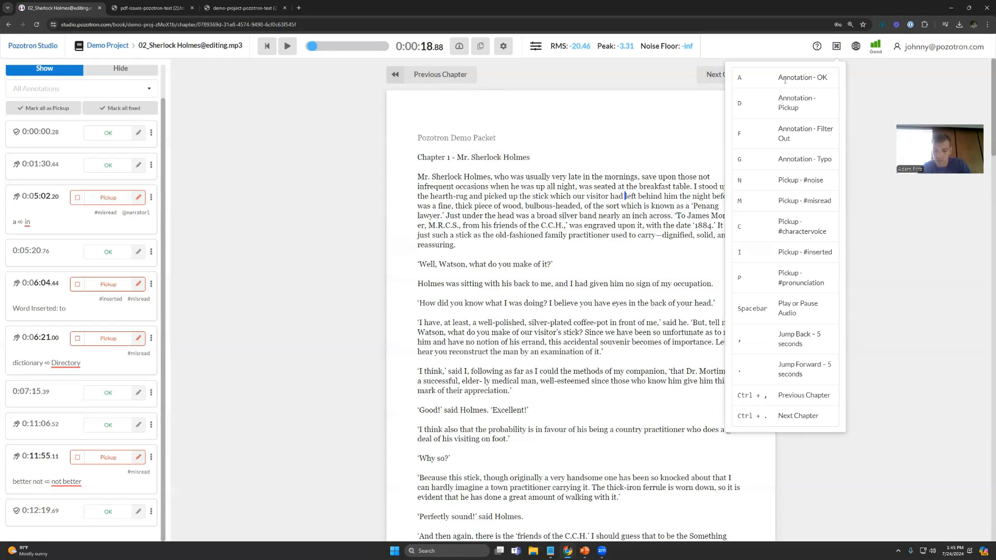
pyautogui.click(262, 8)
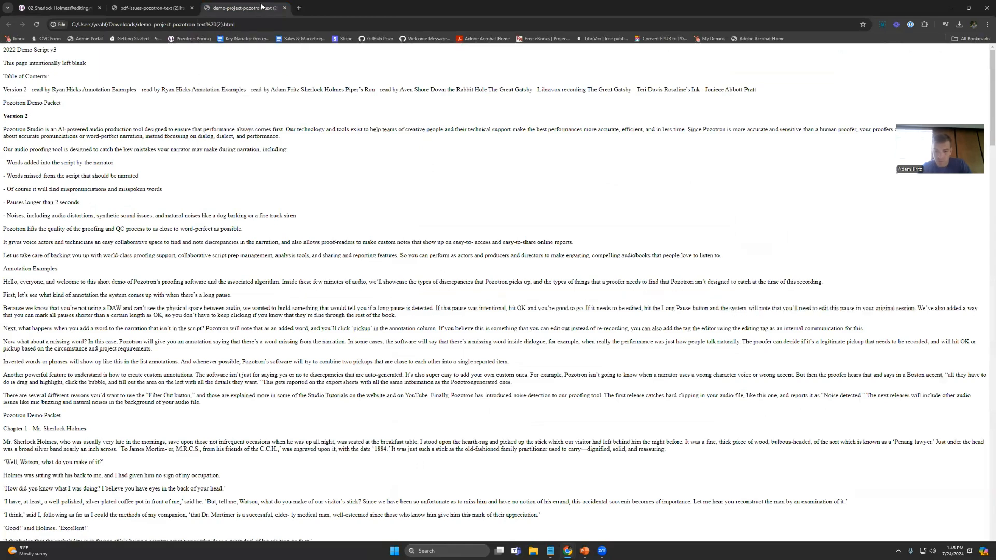
pyautogui.click(157, 39)
pyautogui.hotkey('ctrl', 'shift', 'b')
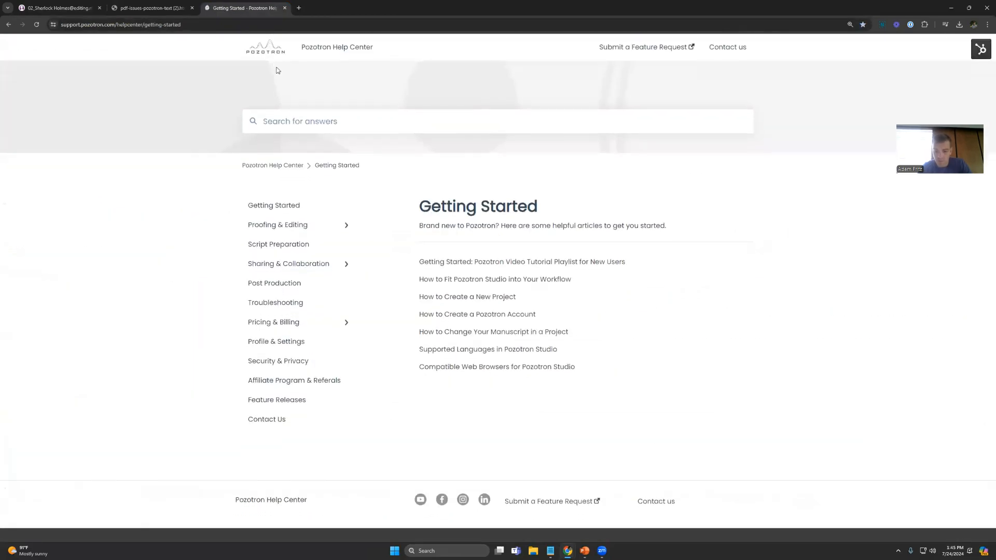
pyautogui.write('hotkeys')
pyautogui.press('Return')
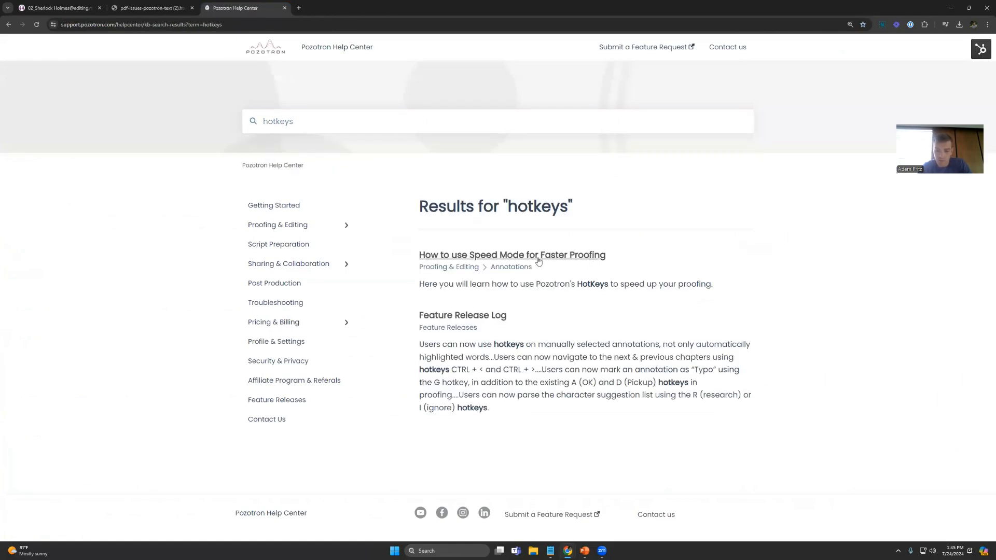
# Step: Open the article "How to use Speed Mode for Faster Proofing" and examine its table of hotkeys
pyautogui.click(512, 258)
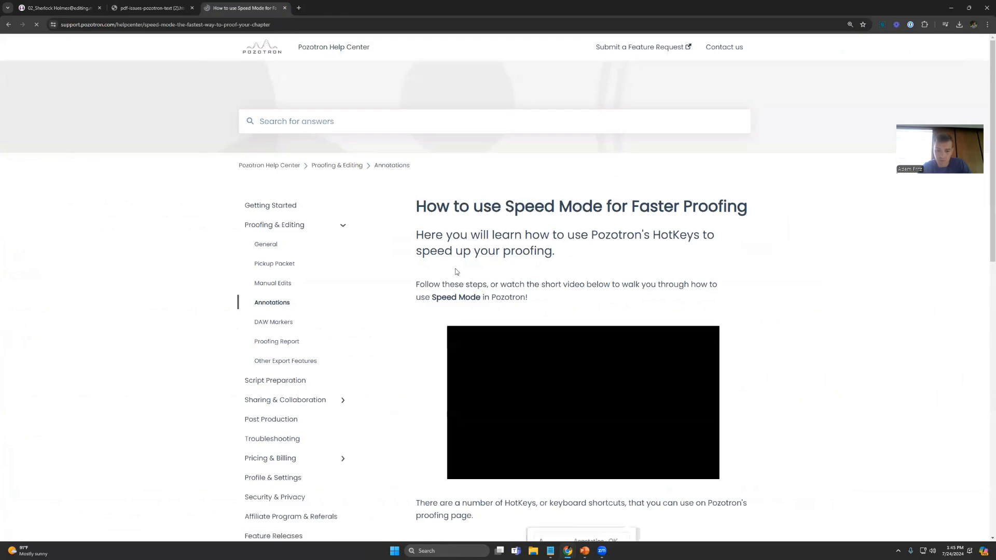
pyautogui.scroll(-5, 456, 271)
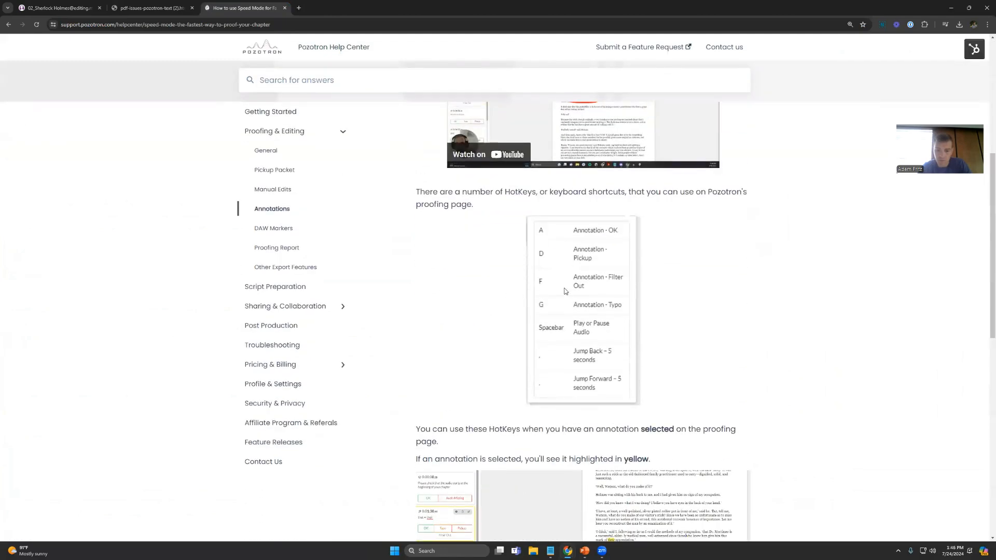
pyautogui.scroll(-2, 566, 291)
pyautogui.scroll(1, 540, 294)
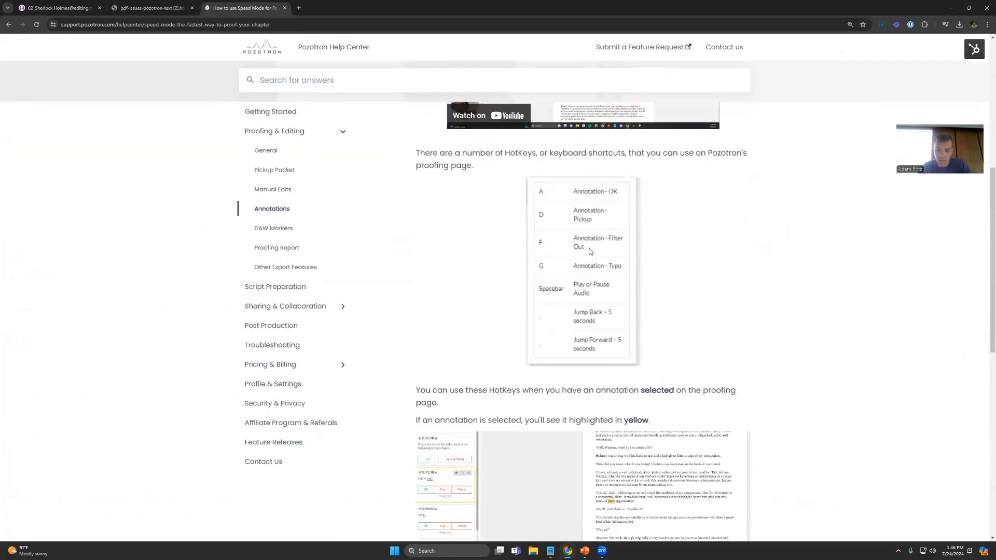
pyautogui.scroll(2, 378, 268)
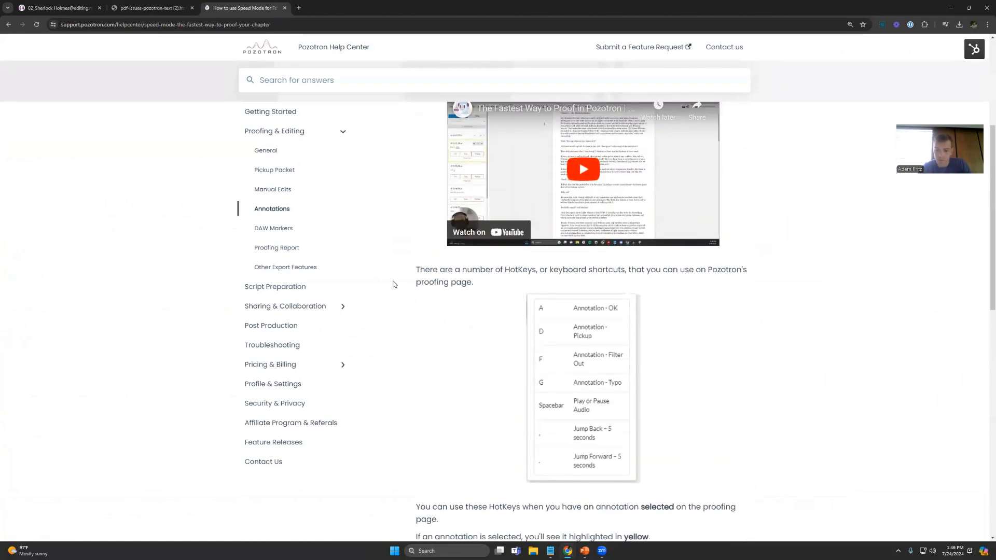
# Step: Return to Pozotron Studio and open the Pronunciation research page of Demo Project to locate its keyboard shortcuts list
pyautogui.click(57, 4)
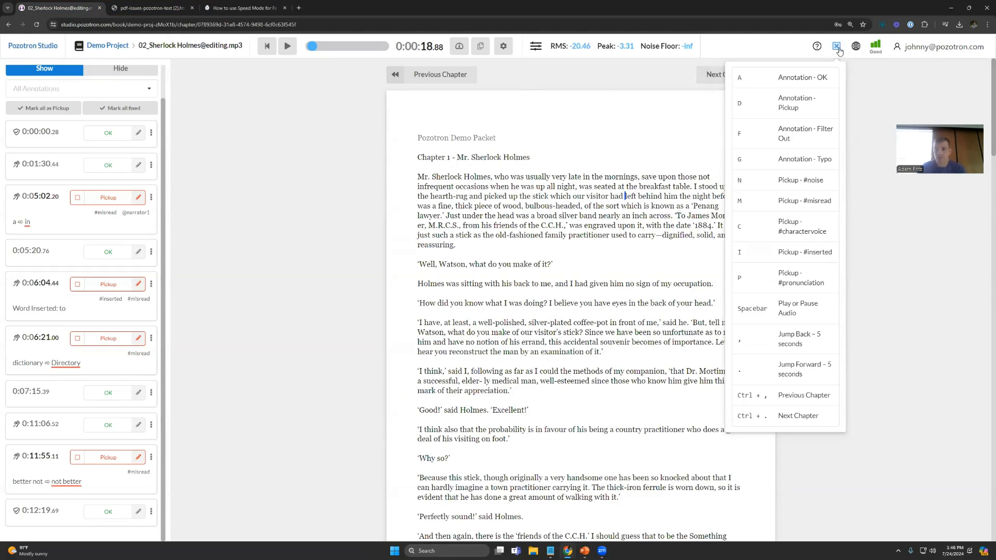
pyautogui.click(105, 46)
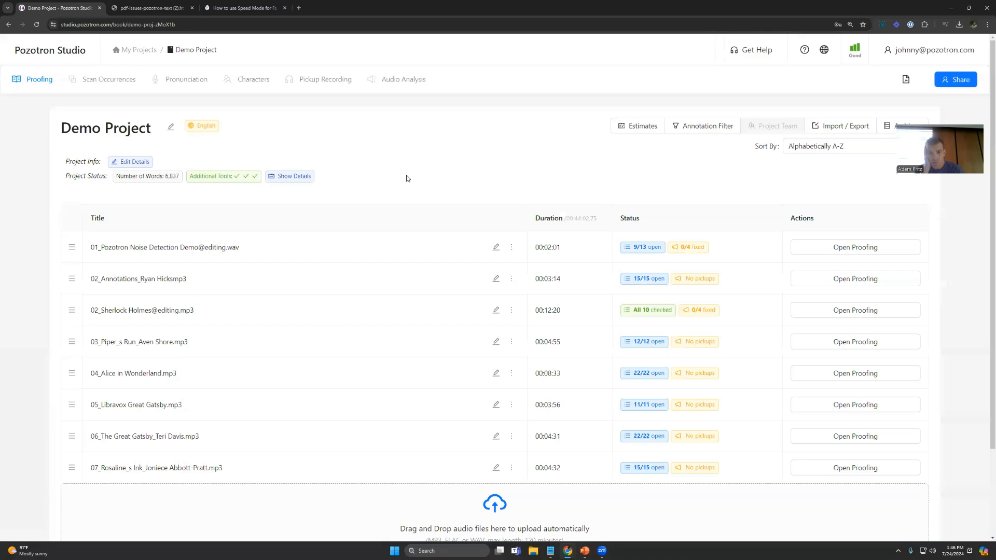
pyautogui.click(172, 82)
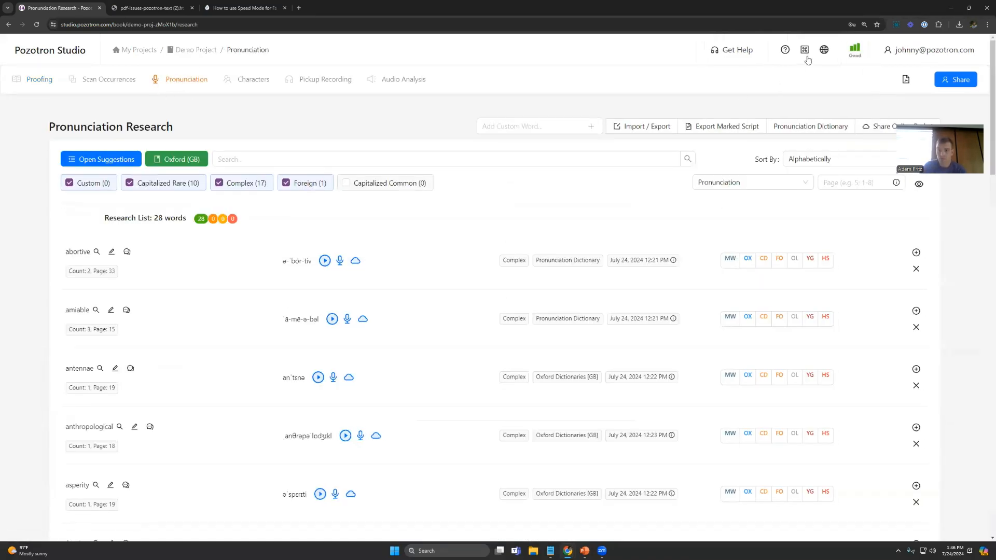
pyautogui.moveTo(804, 50)
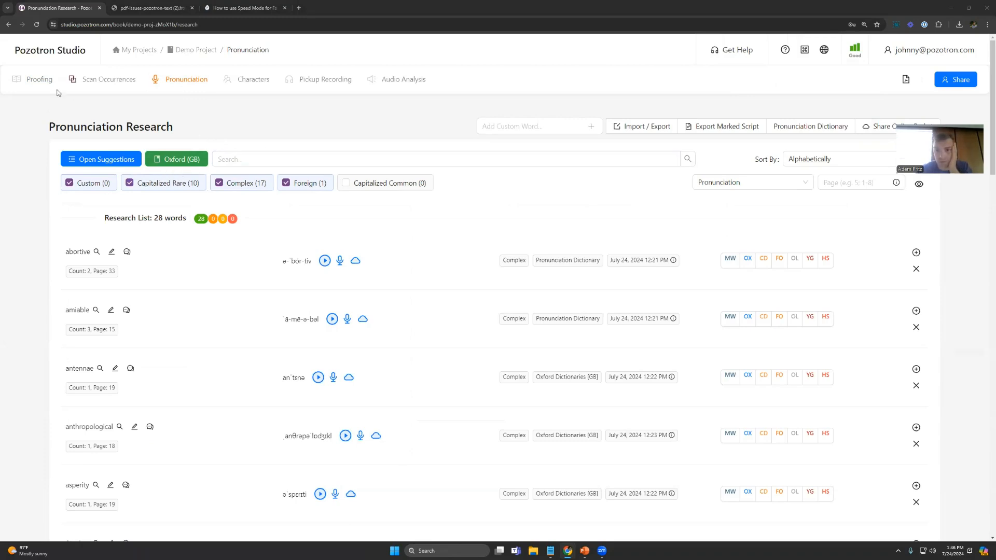
# Step: Open the 02_Annotations chapter of Demo Project for proofing and view the filter categories available for showing annotations
pyautogui.click(48, 92)
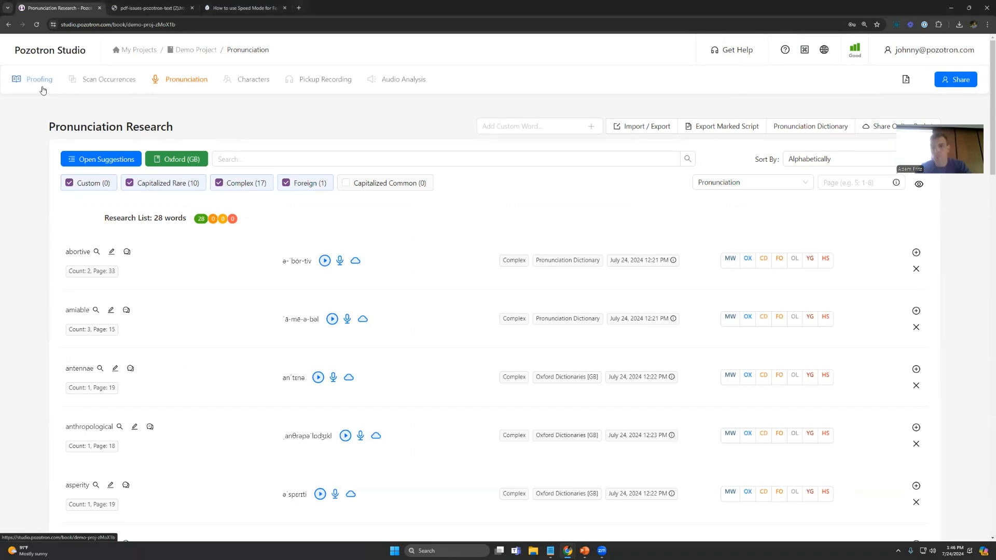
pyautogui.click(850, 282)
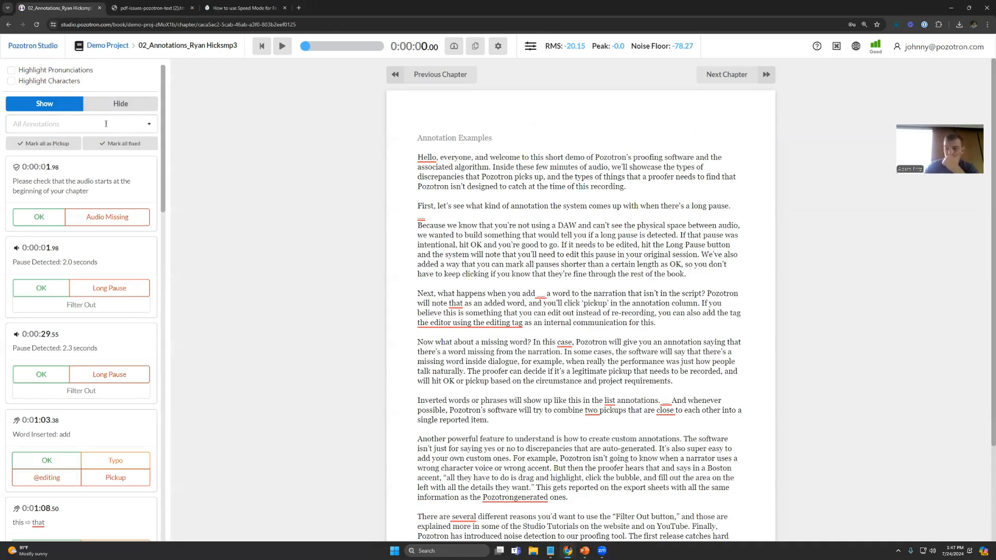
pyautogui.click(147, 129)
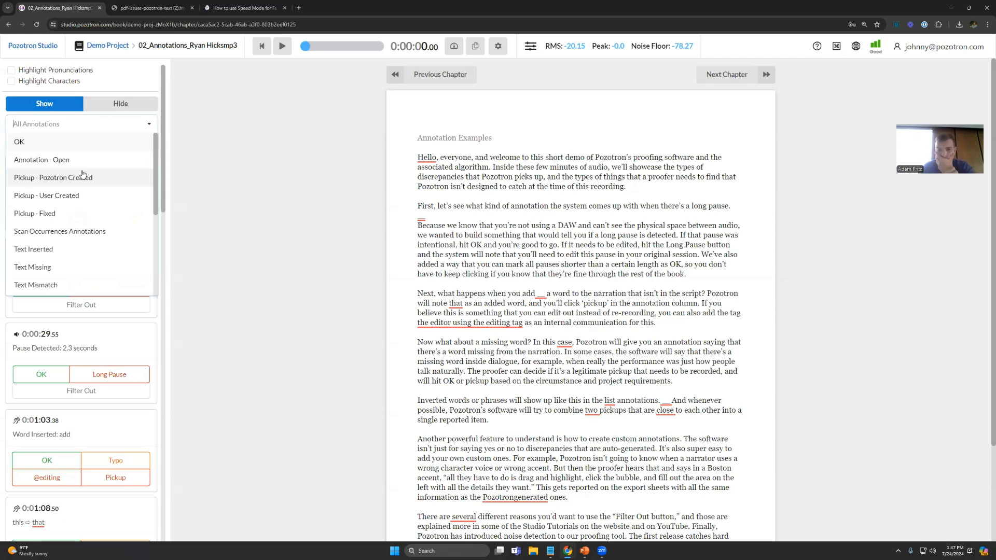
pyautogui.scroll(-1, 78, 195)
# Step: Filter the annotation list to hide Noises and Pauses
pyautogui.click(120, 103)
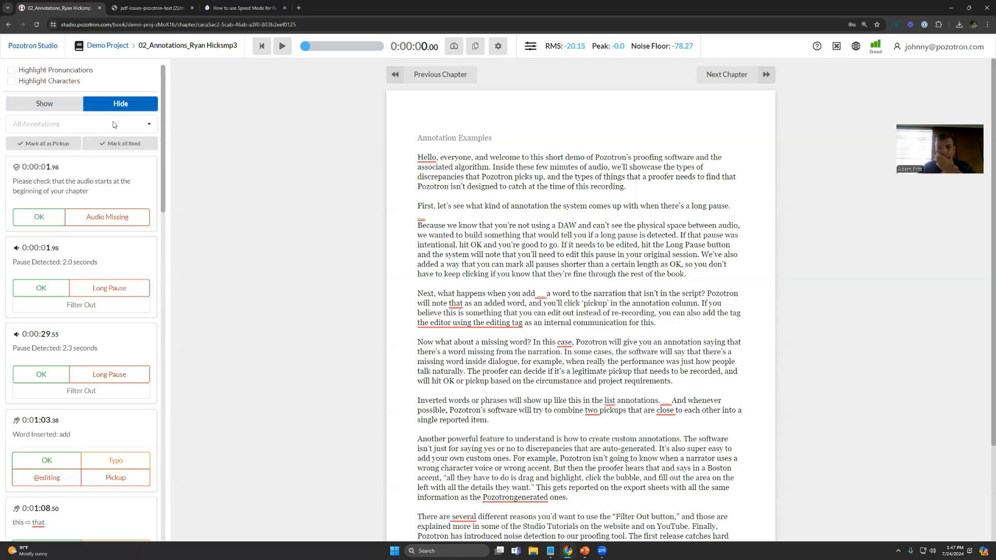
pyautogui.click(147, 127)
pyautogui.scroll(-1, 62, 231)
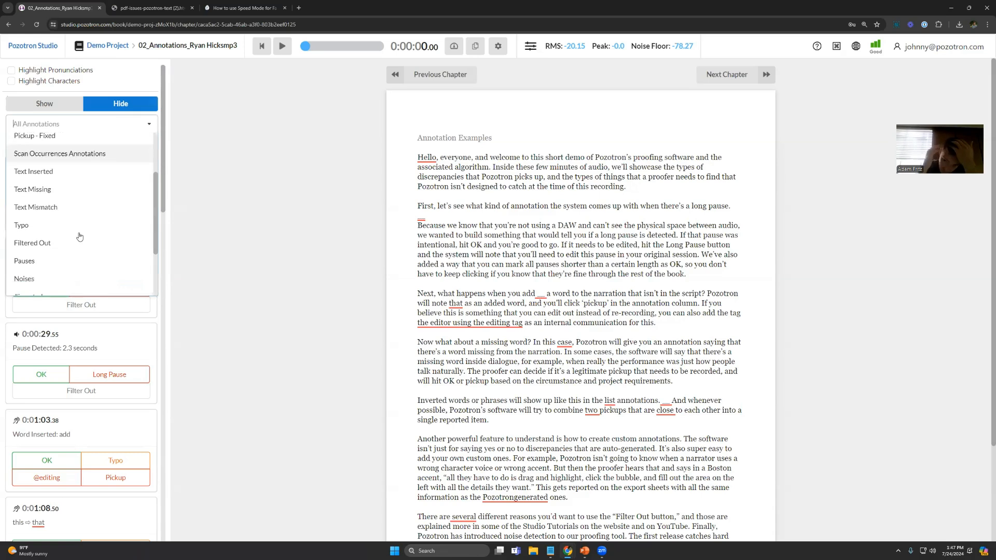
pyautogui.click(56, 277)
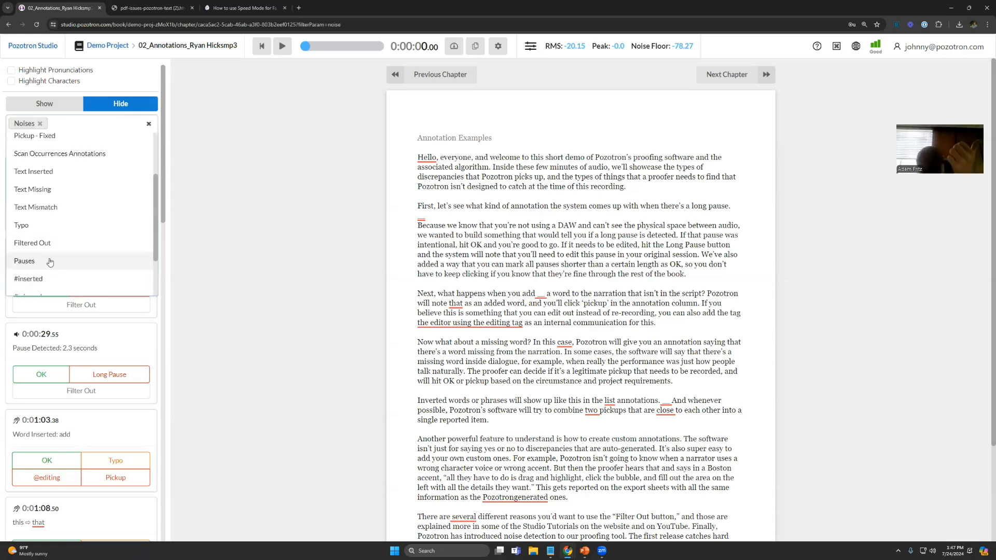
pyautogui.click(55, 260)
pyautogui.click(149, 126)
# Step: Look through the filtered annotation list to check which annotations remain in the chapter
pyautogui.scroll(-3, 56, 183)
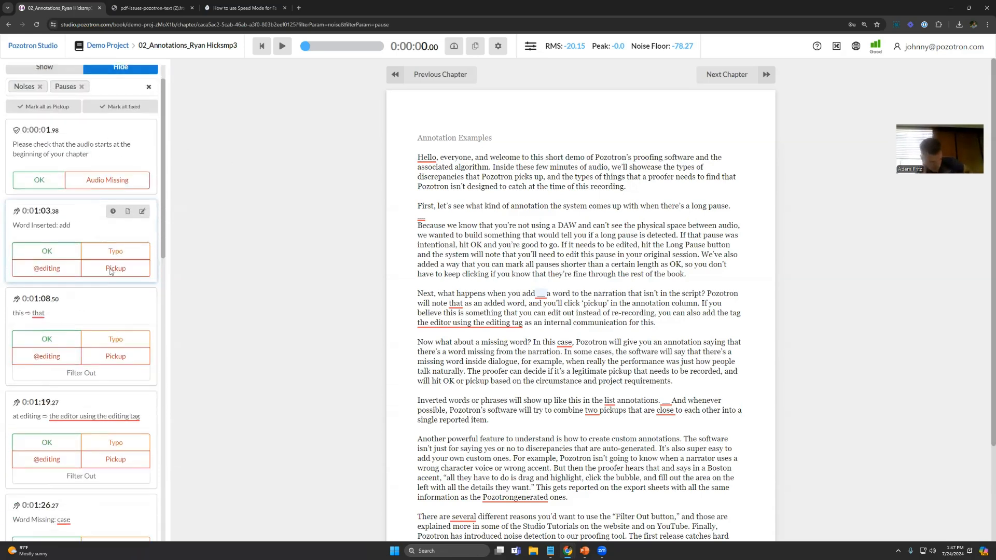
pyautogui.scroll(-3, 57, 363)
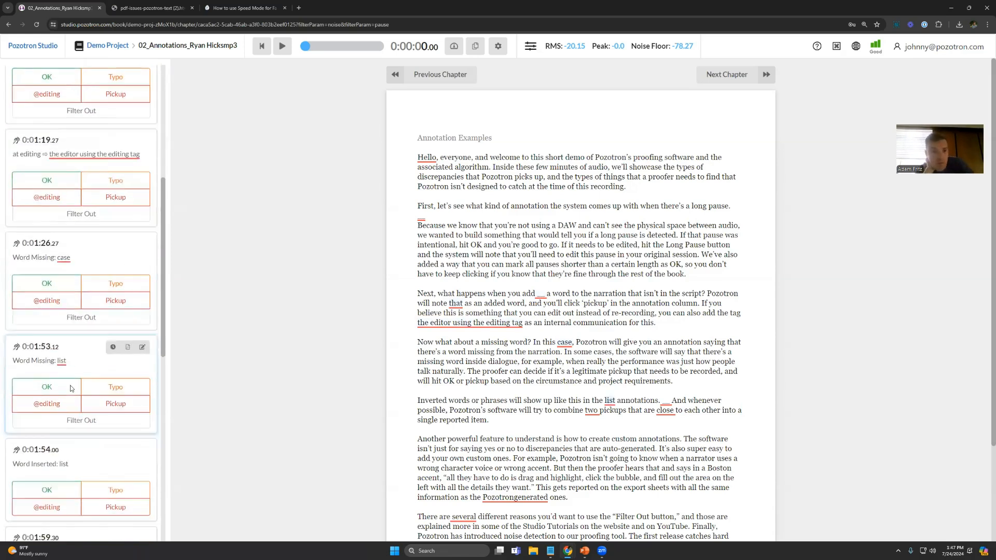
pyautogui.scroll(-2, 69, 400)
pyautogui.scroll(-1, 68, 398)
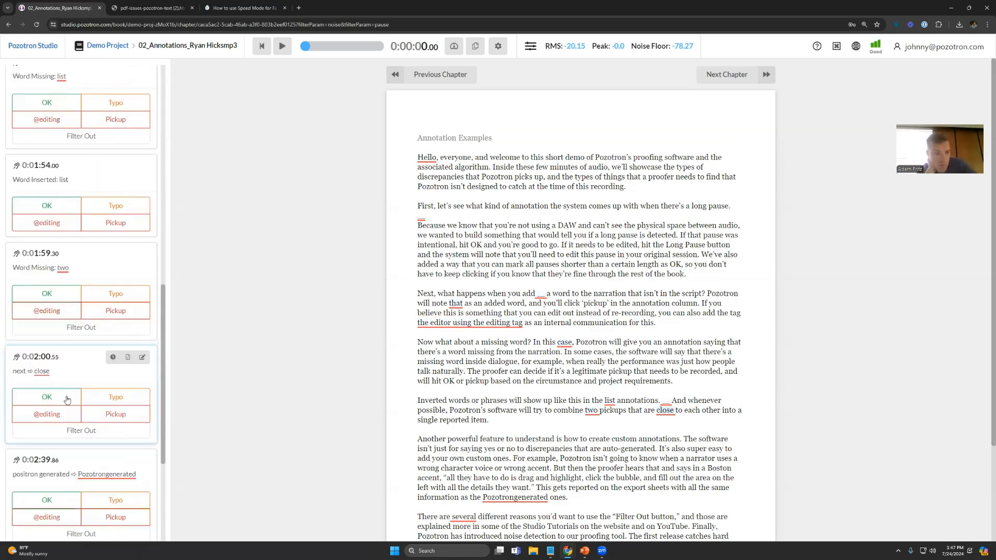
pyautogui.scroll(7, 67, 394)
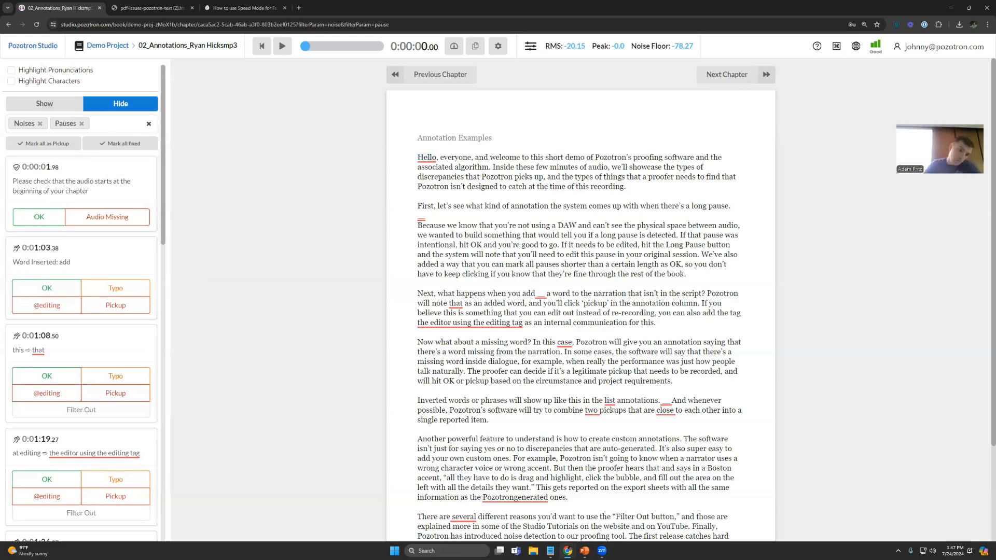
pyautogui.hotkey('alt', 'Tab')
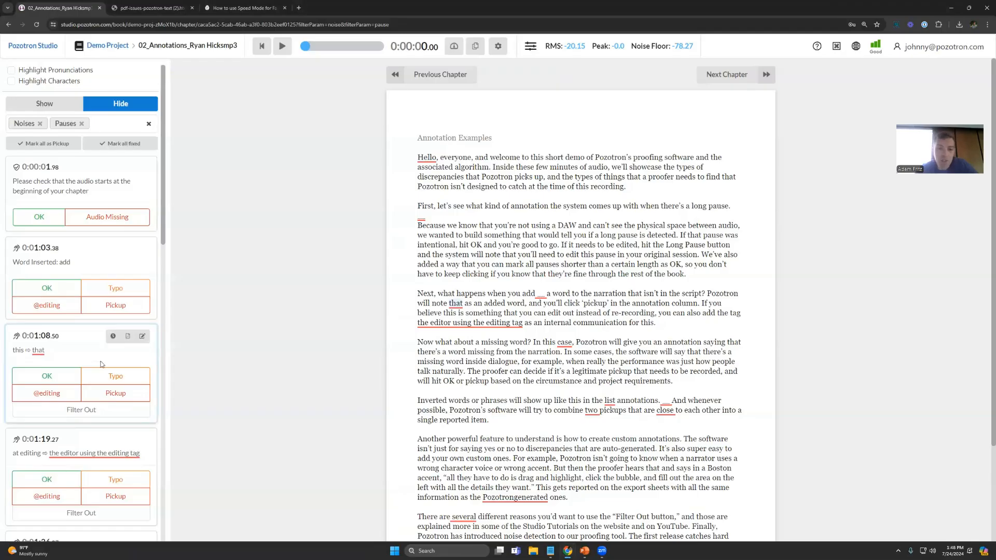
pyautogui.scroll(-1, 101, 363)
pyautogui.scroll(1, 92, 283)
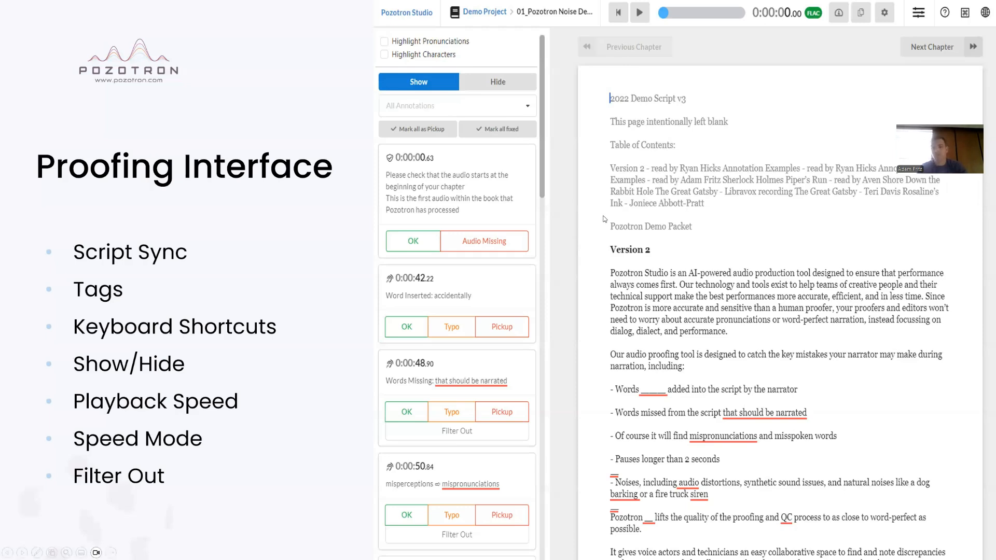
pyautogui.click(581, 235)
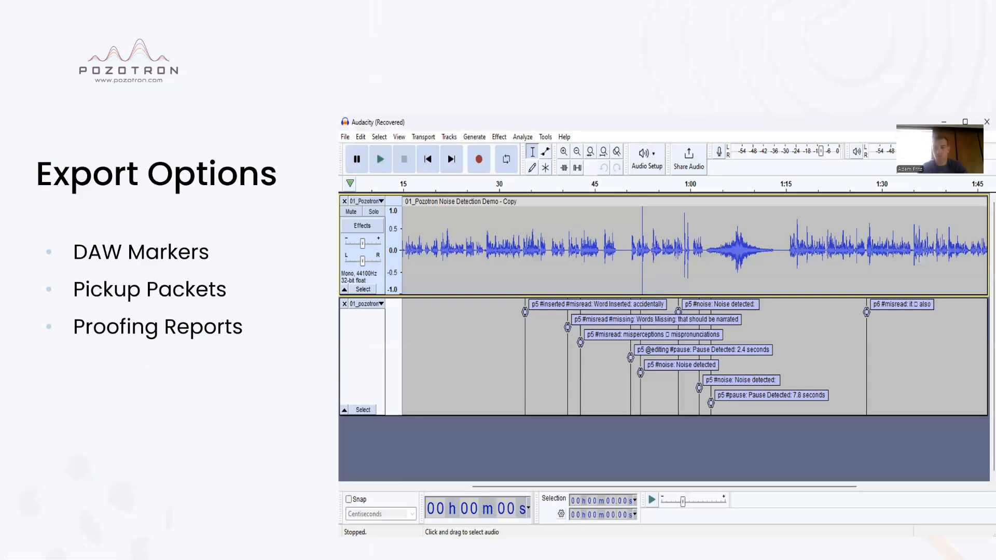
pyautogui.hotkey('alt', 'Tab')
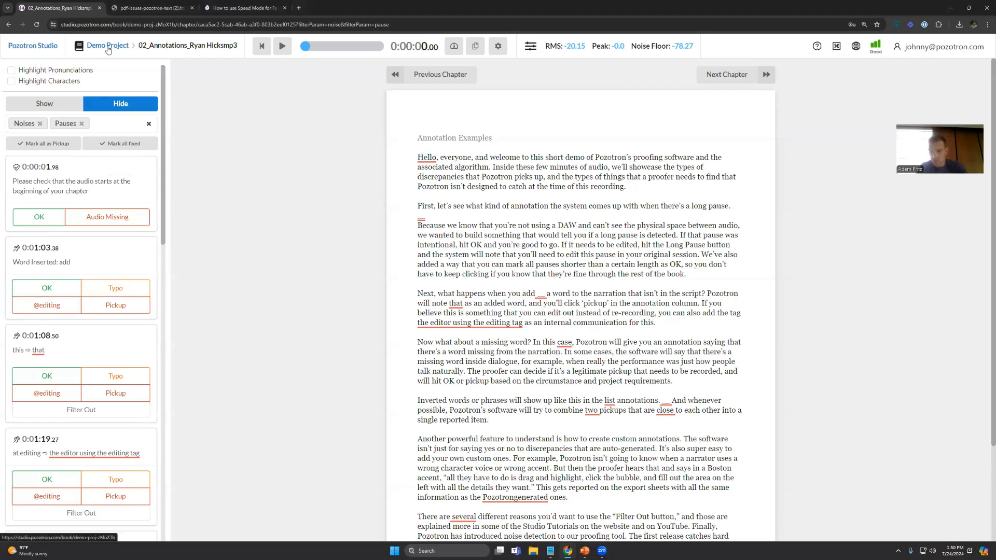
pyautogui.click(40, 310)
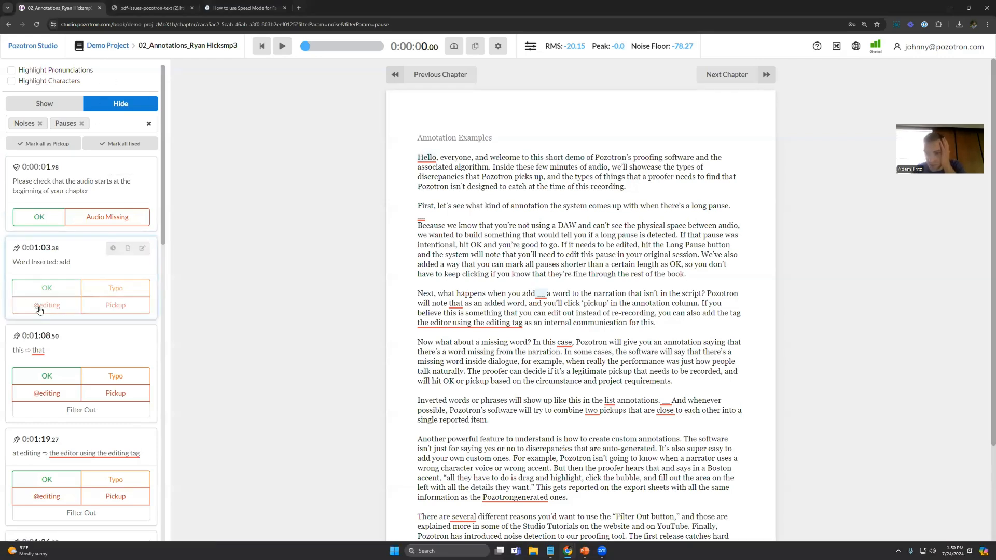
pyautogui.click(41, 370)
pyautogui.click(39, 419)
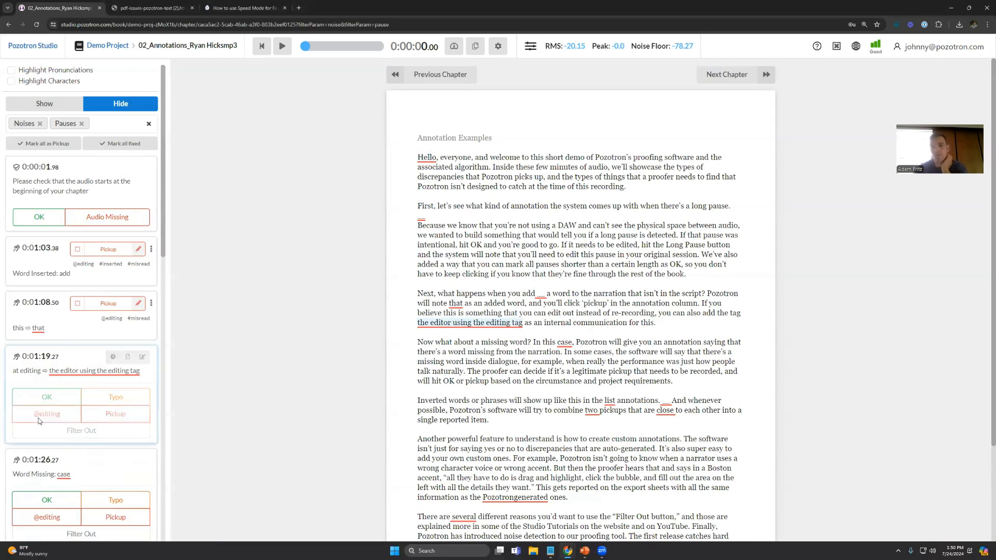
pyautogui.click(47, 469)
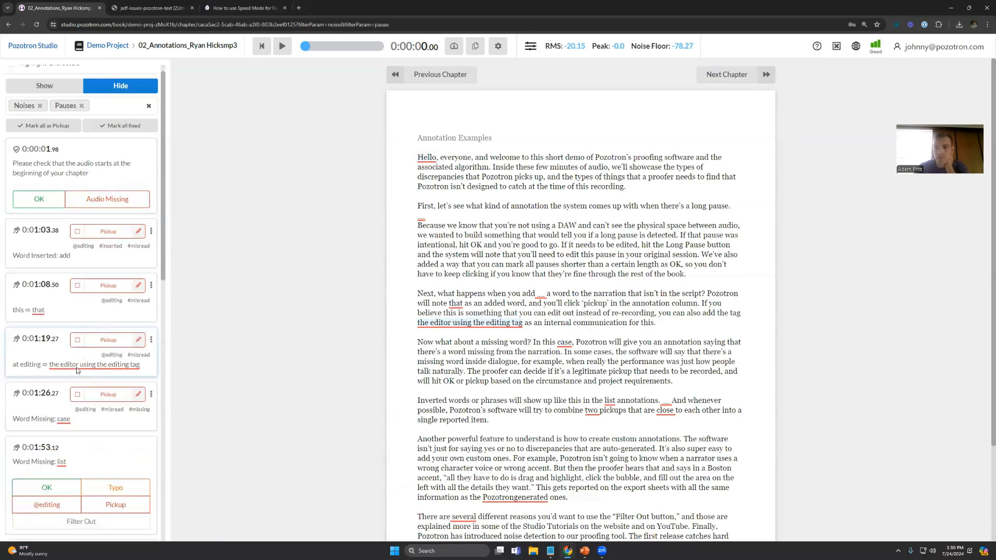
# Step: Go back to the Demo Project page and open its Pickup Packet export with the choice of pickups to filter by
pyautogui.click(105, 45)
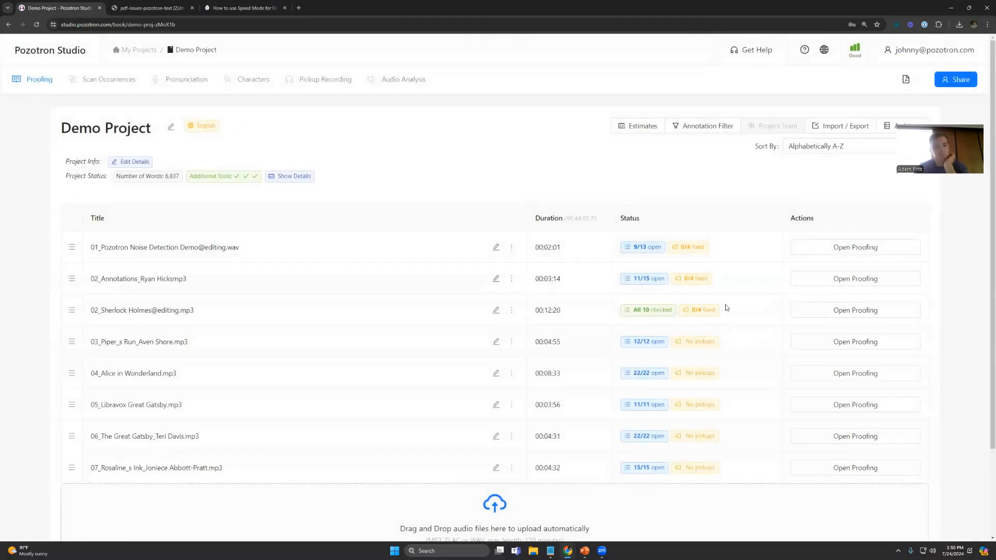
pyautogui.click(813, 124)
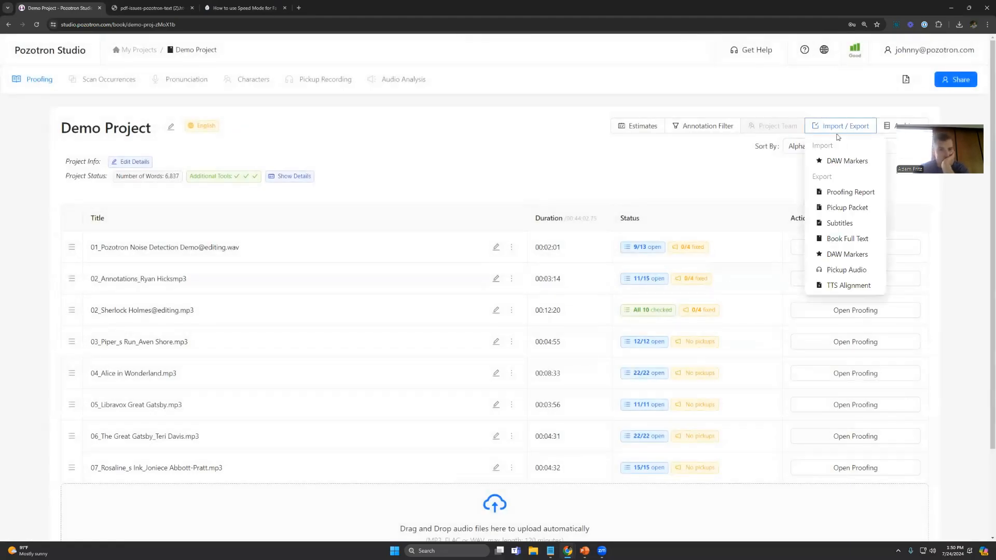
pyautogui.click(846, 210)
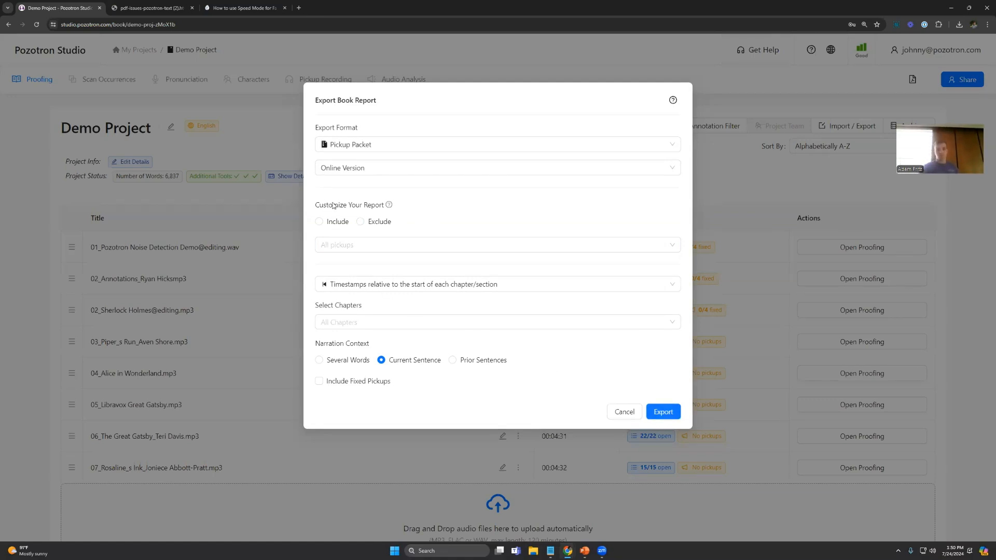
pyautogui.click(348, 245)
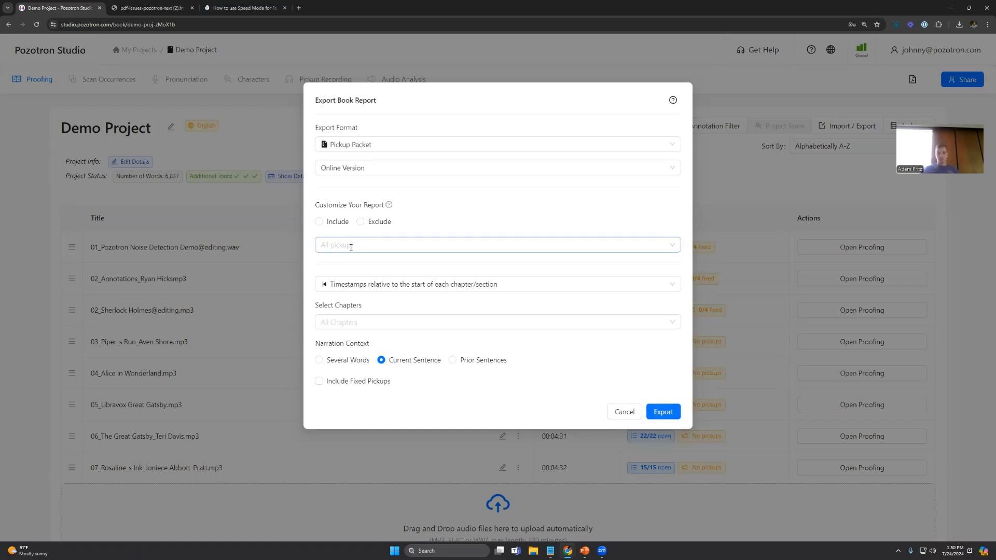
pyautogui.write('ed')
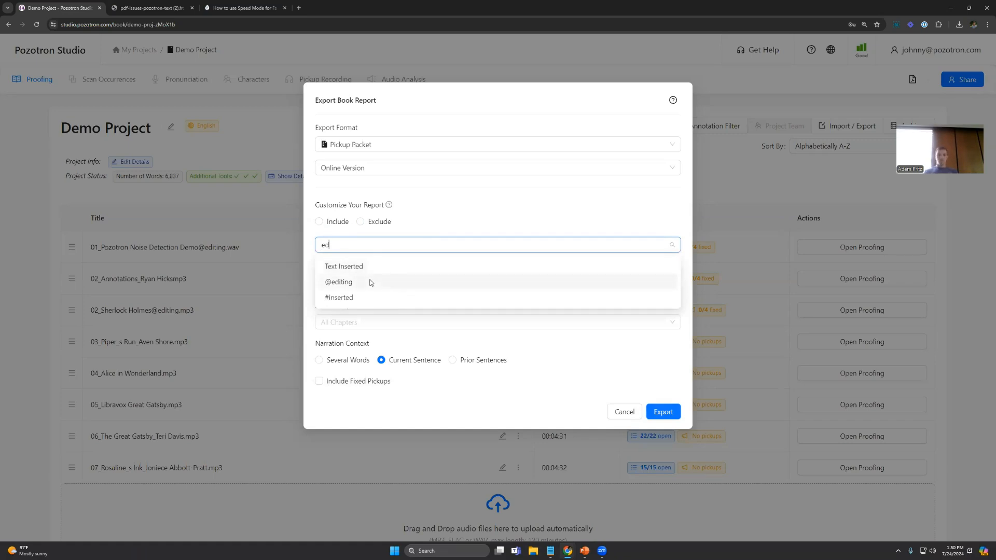
pyautogui.press('BackSpace')
pyautogui.press('BackSpace')
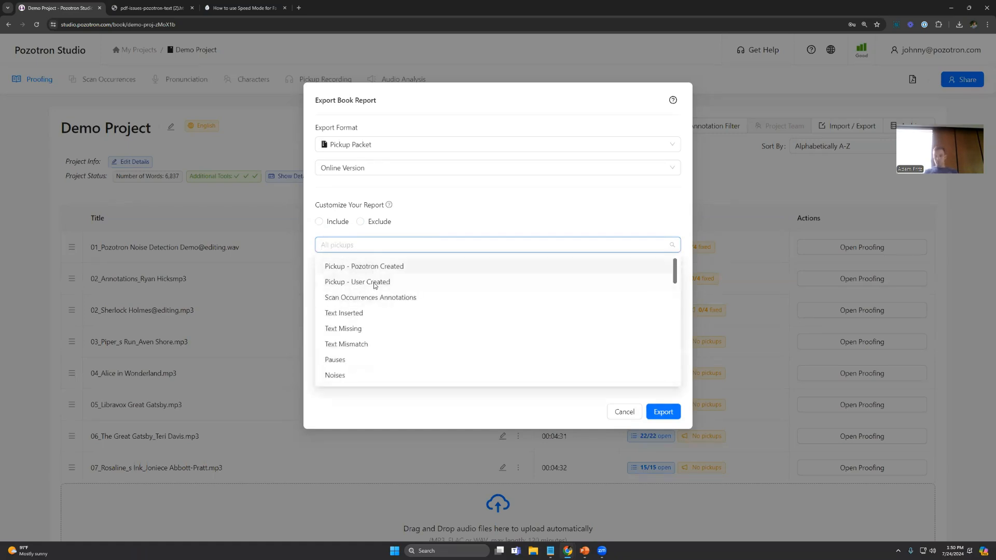
pyautogui.write('narr')
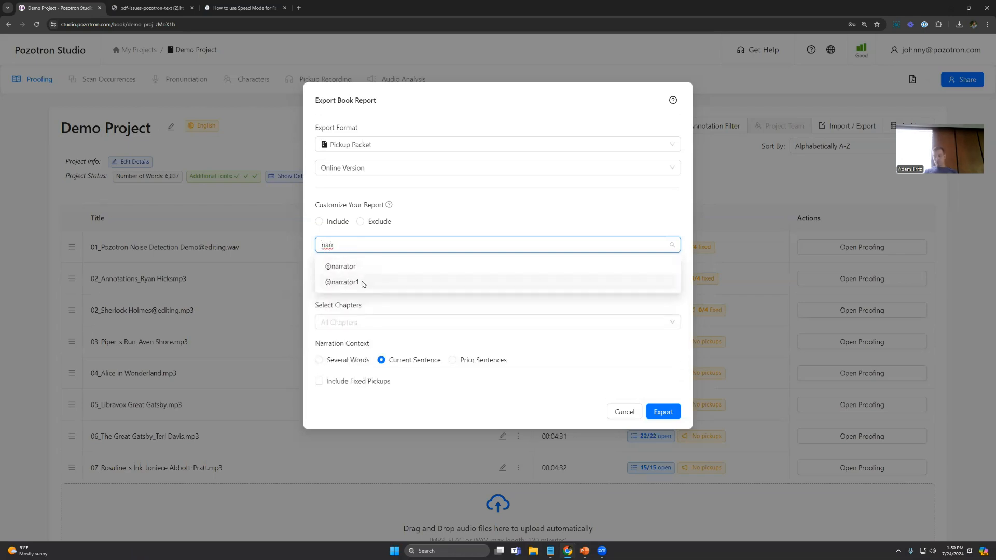
pyautogui.click(349, 282)
pyautogui.click(562, 198)
pyautogui.click(663, 412)
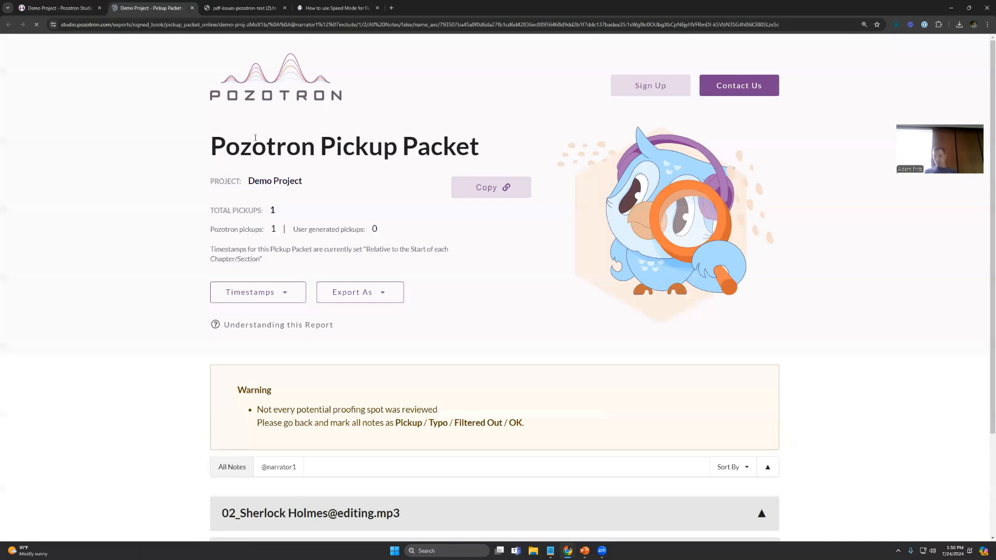
pyautogui.scroll(-3, 166, 317)
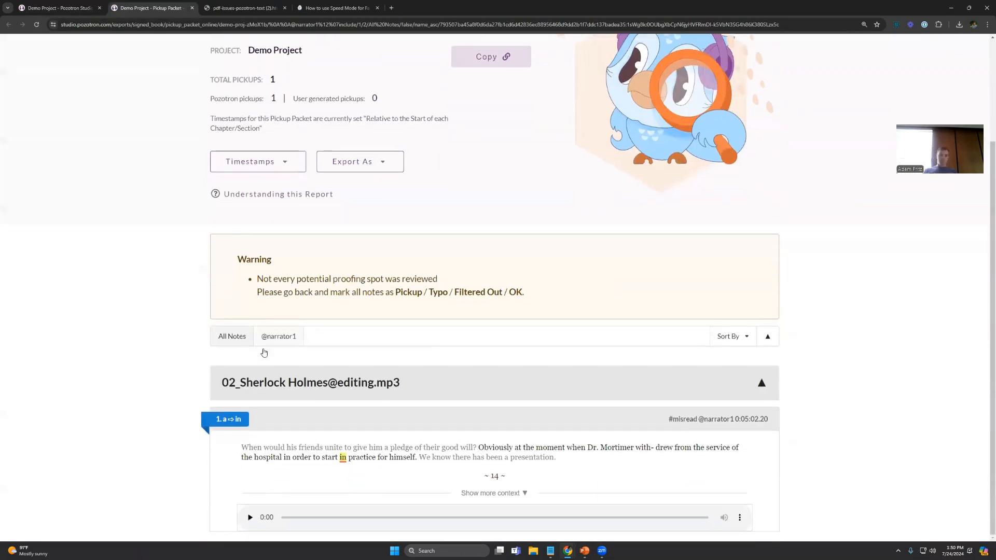
pyautogui.moveTo(244, 445); pyautogui.dragTo(559, 458)
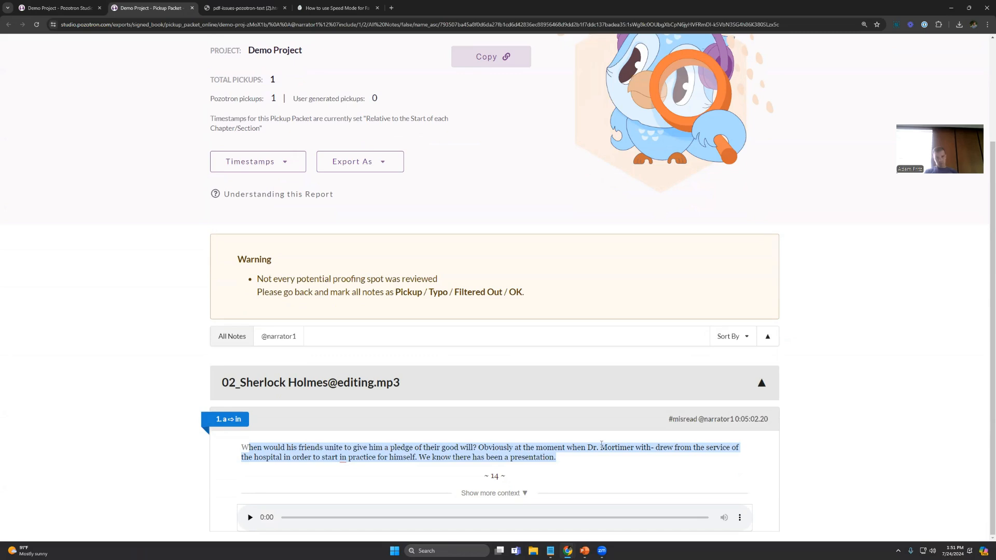
pyautogui.scroll(2, 391, 377)
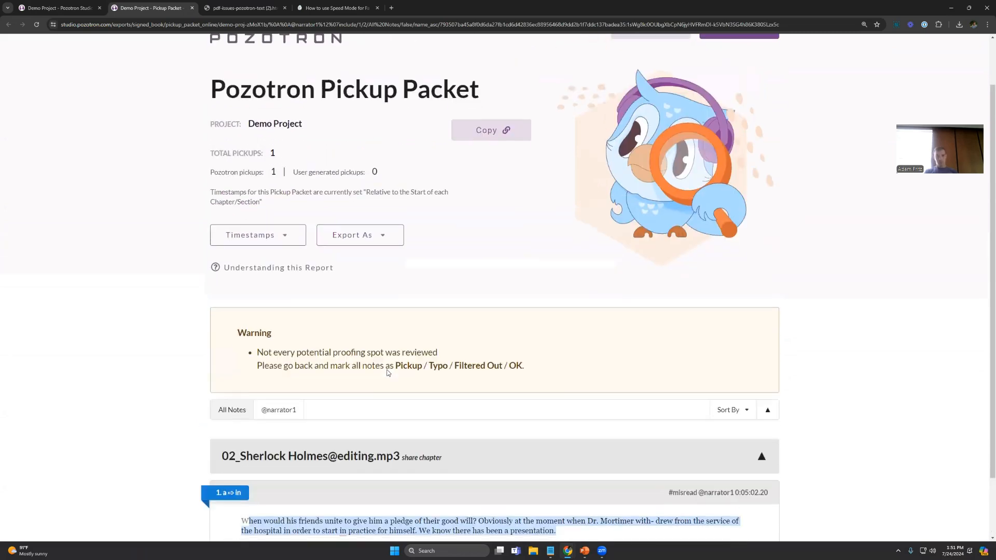
# Step: Return to Demo Project and export another online Pickup Packet with all pickups and the default settings
pyautogui.click(50, 9)
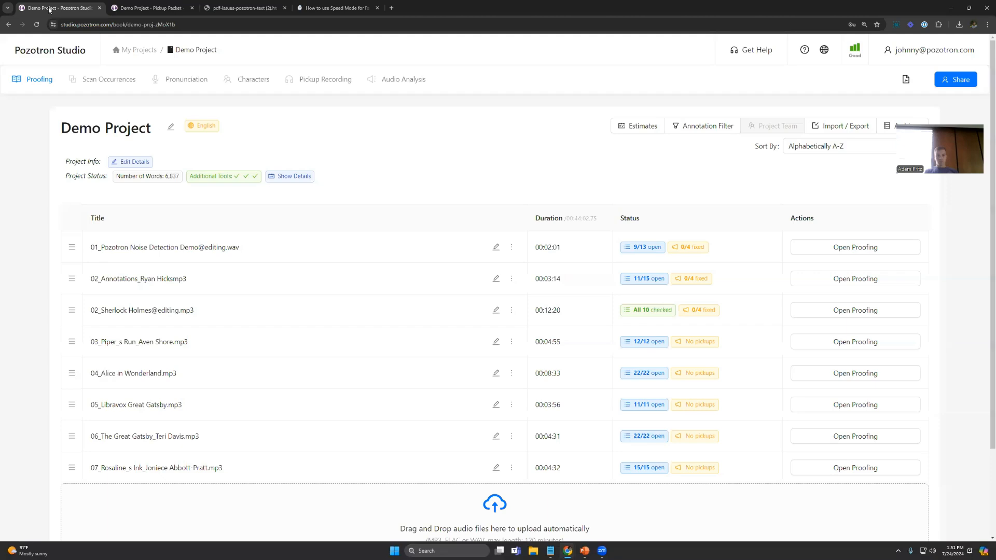
pyautogui.click(830, 128)
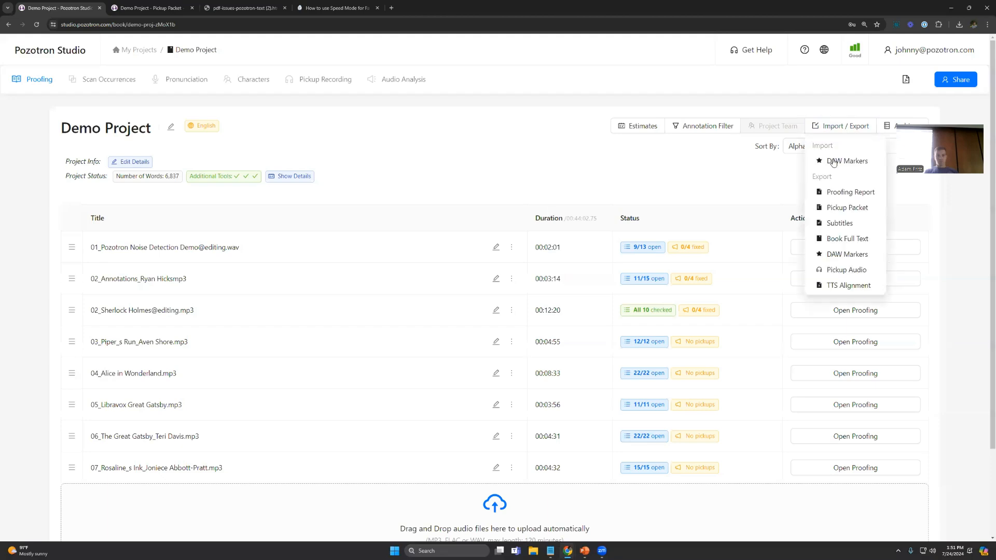
pyautogui.click(846, 207)
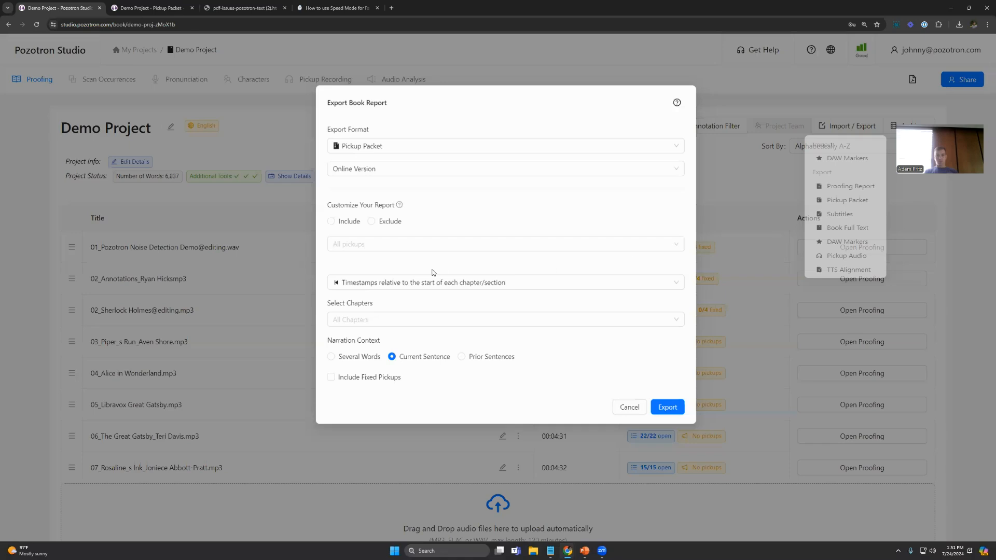
pyautogui.click(662, 411)
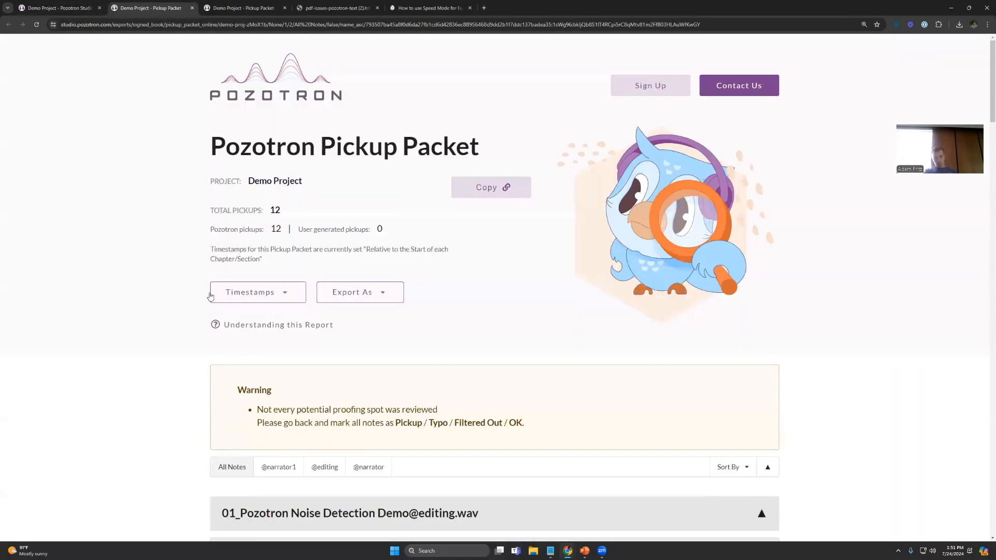
pyautogui.scroll(-2, 233, 332)
pyautogui.scroll(-1, 226, 344)
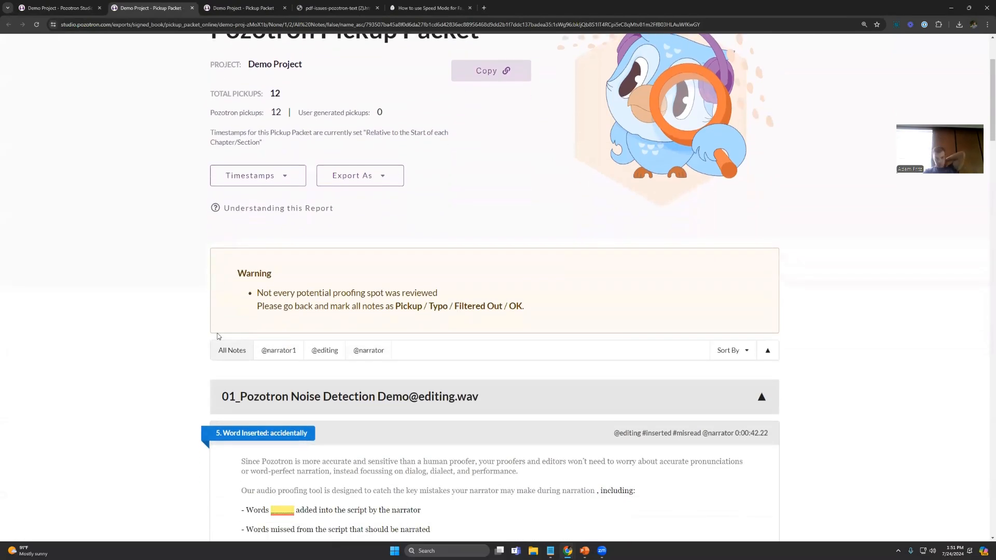
pyautogui.scroll(-1, 166, 298)
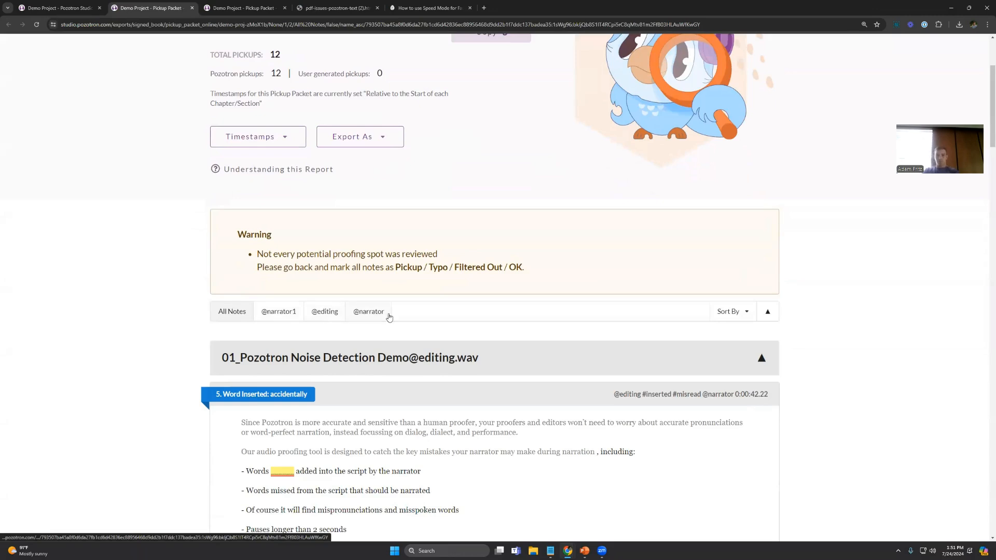
pyautogui.scroll(-3, 156, 309)
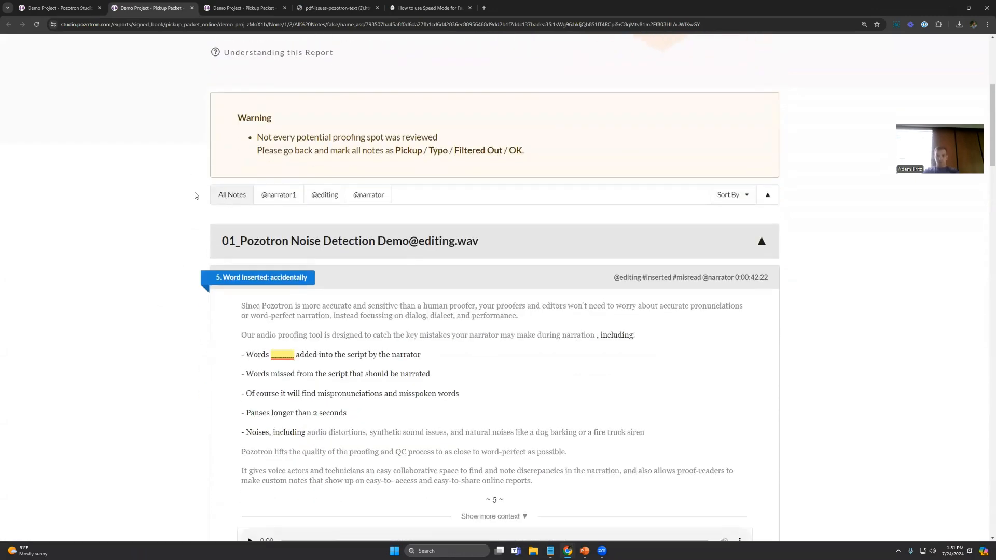
pyautogui.scroll(-5, 161, 374)
pyautogui.scroll(8, 168, 385)
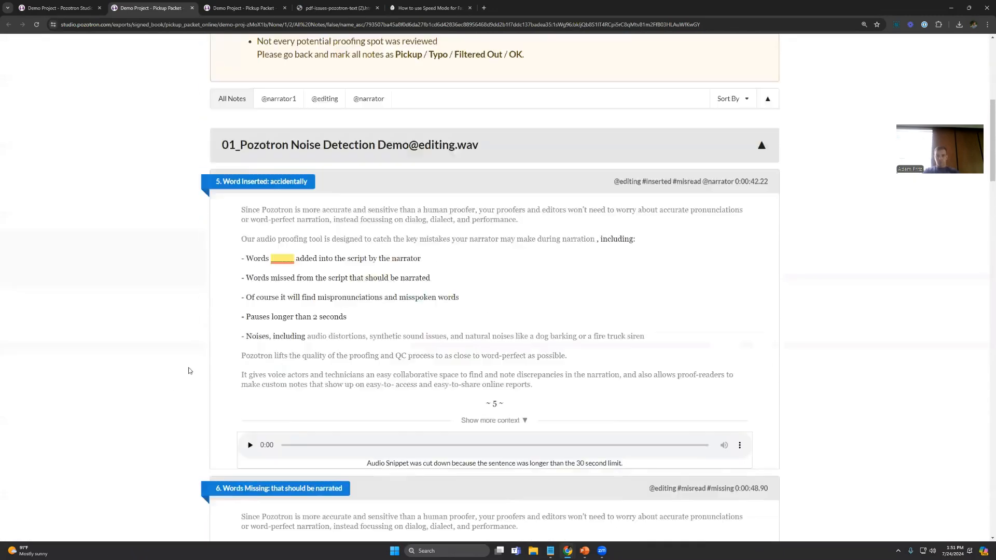
pyautogui.click(324, 195)
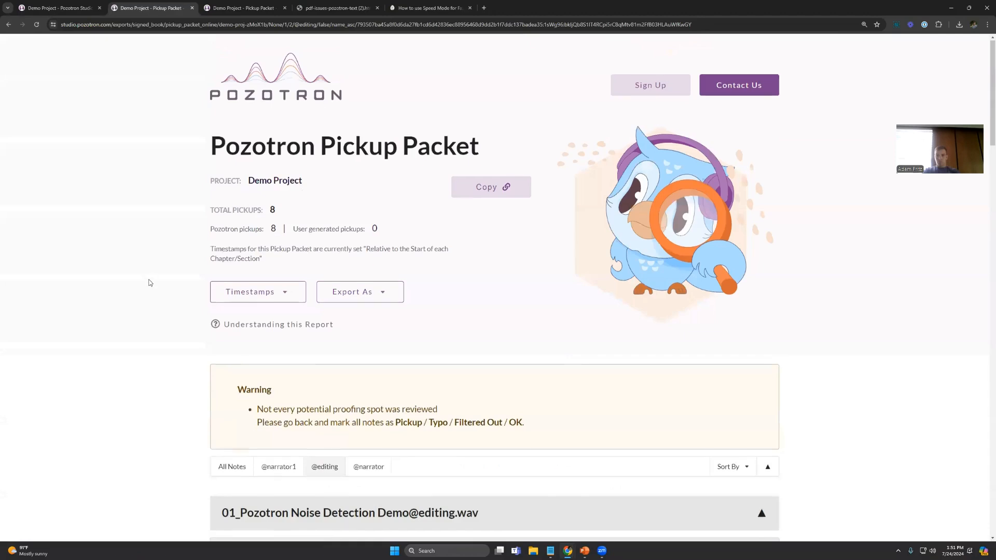
pyautogui.scroll(-8, 155, 294)
pyautogui.scroll(5, 155, 297)
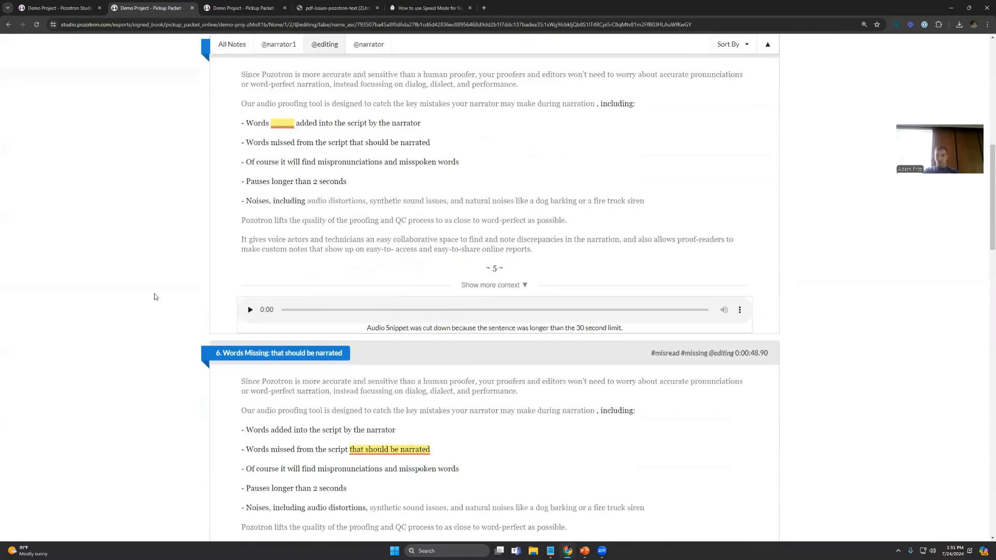
pyautogui.scroll(1, 152, 297)
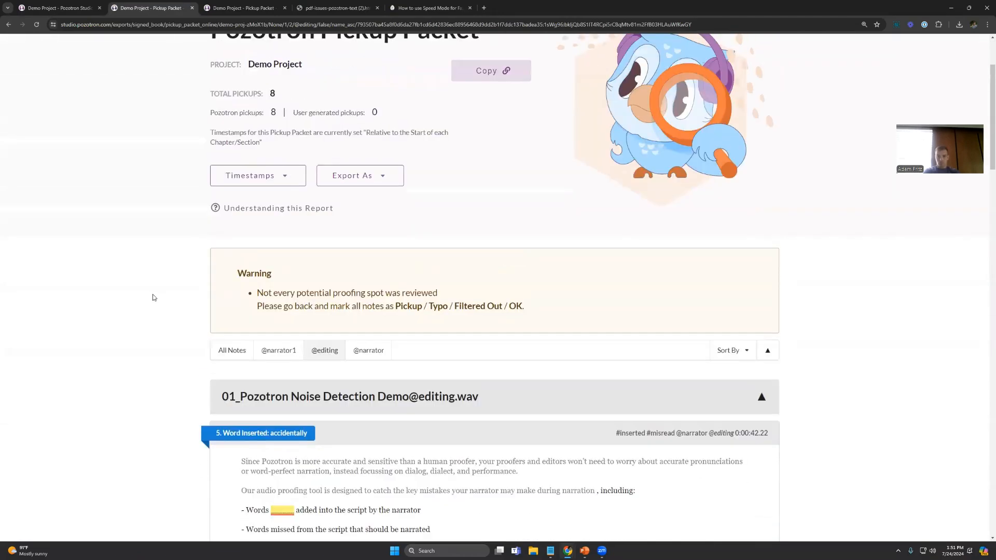
pyautogui.scroll(1, 156, 294)
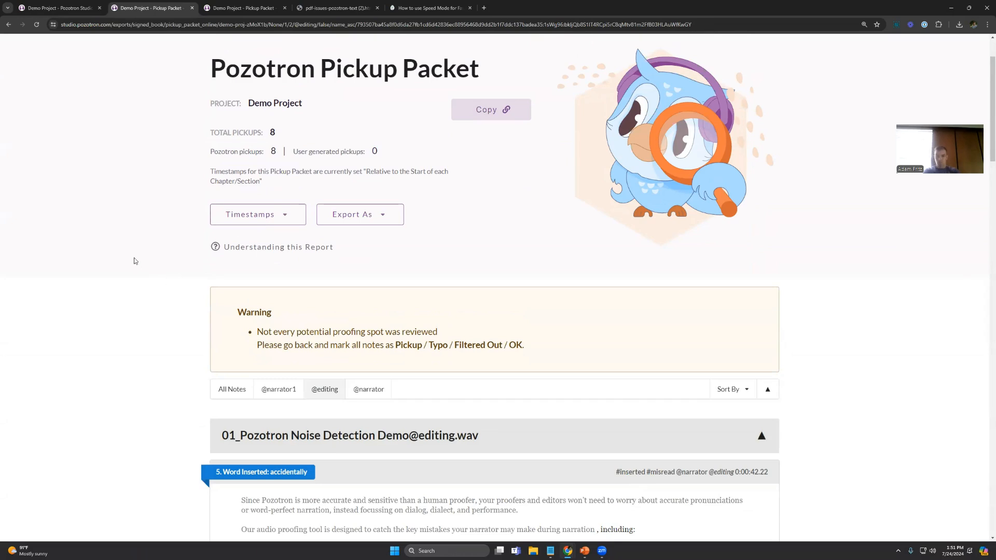
# Step: Return to Demo Project and view its import and export options, including the DAW Markers export
pyautogui.click(55, 6)
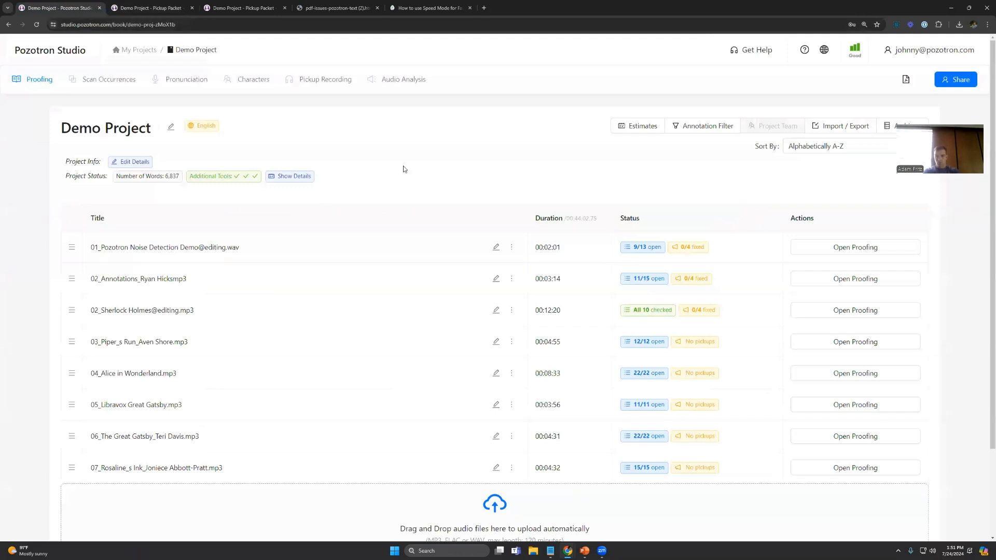
pyautogui.click(843, 129)
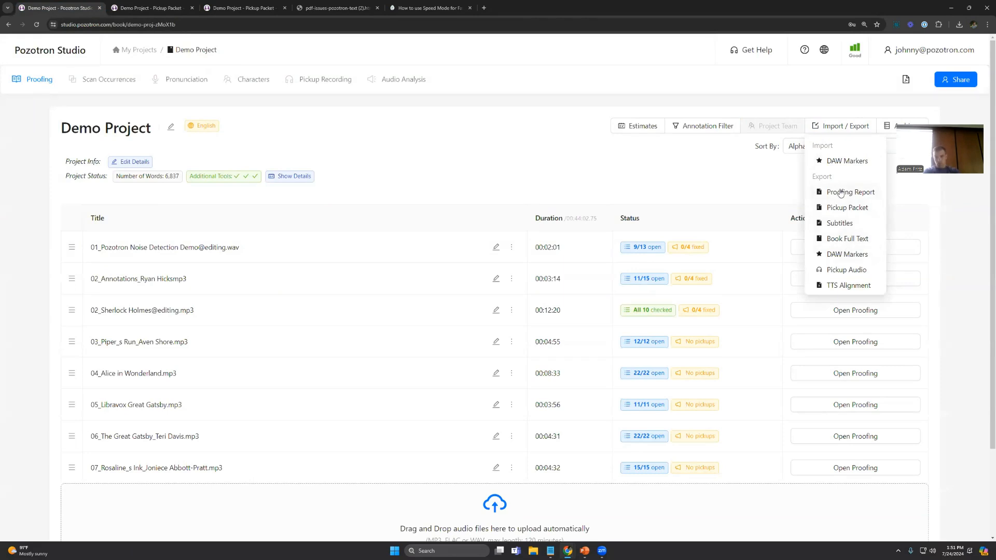
pyautogui.click(844, 255)
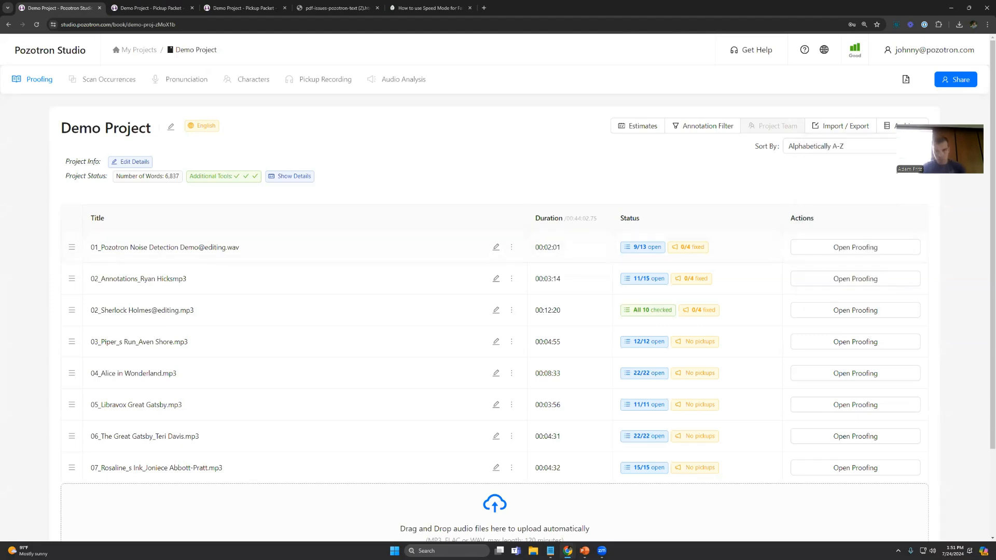
# Step: Switch to the presentation to show the Profile Settings slide, and return to Demo Project in Pozotron Studio
pyautogui.hotkey('alt', 'Tab')
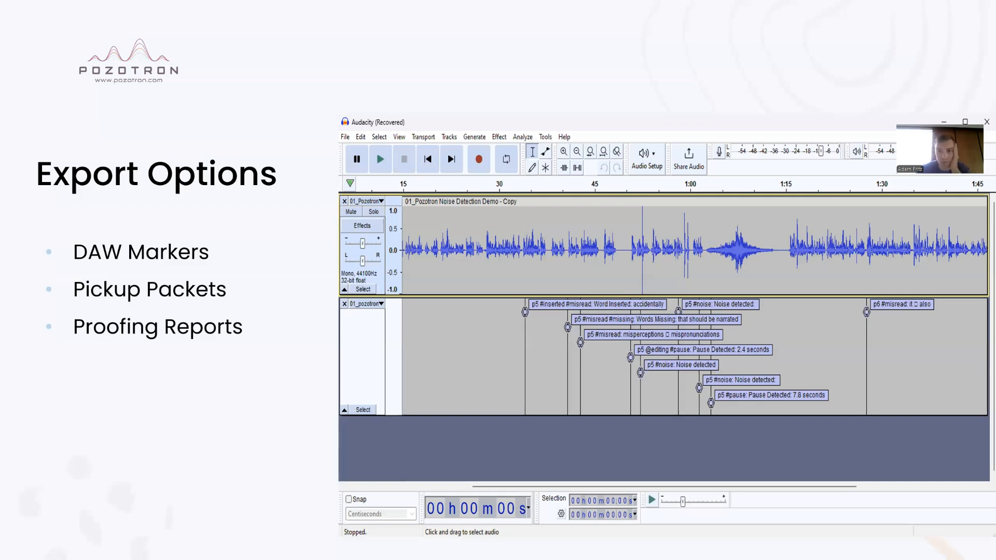
pyautogui.hotkey('alt', 'Tab')
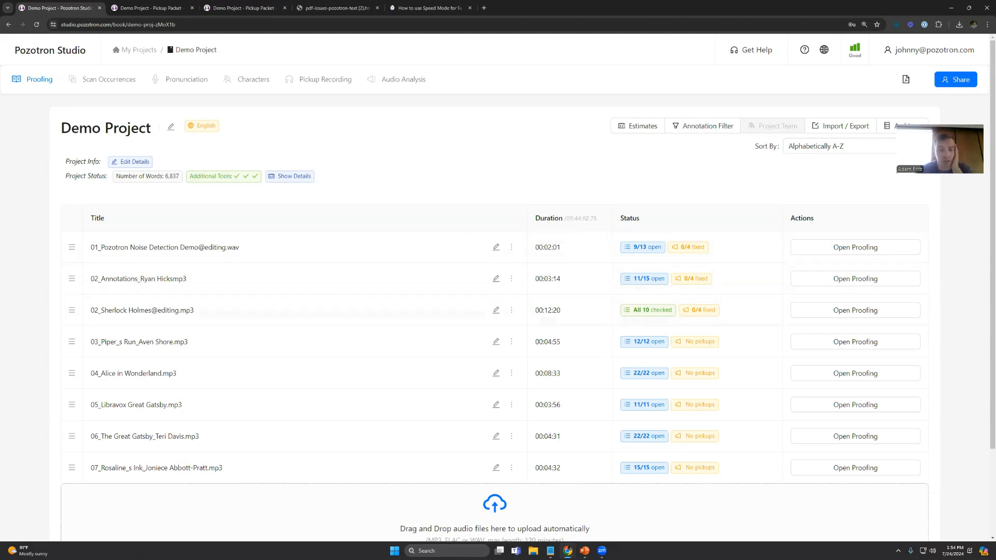
pyautogui.hotkey('alt', 'Tab')
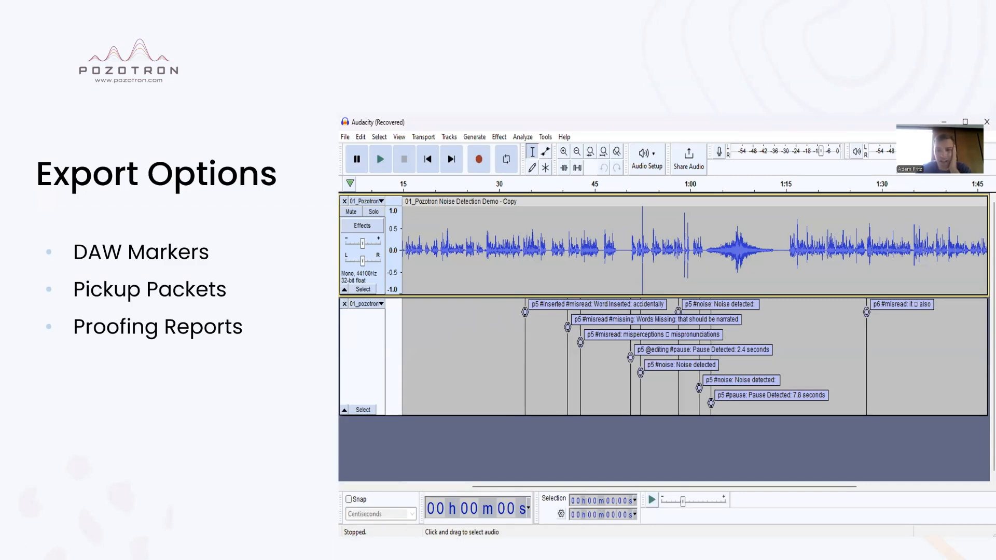
pyautogui.press('Right')
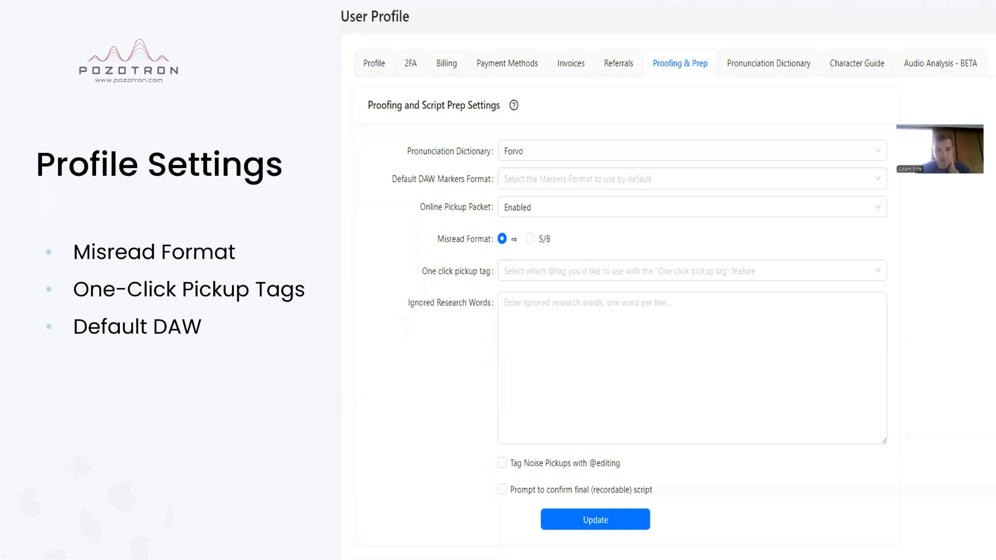
pyautogui.hotkey('alt', 'Tab')
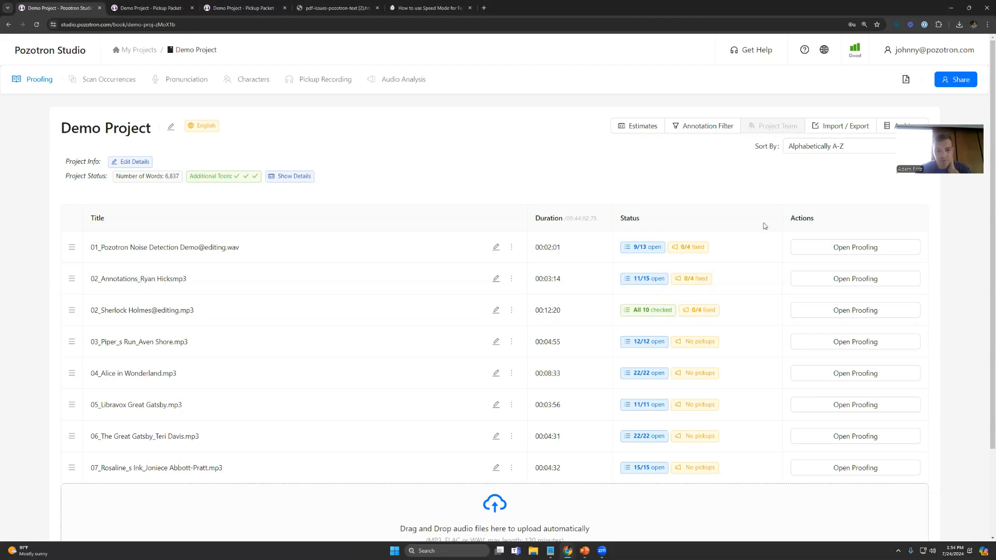
# Step: In the user profile's Proofing & Prep settings, set the pronunciation dictionary to Meriam Webster and the default DAW markers format to Audacity
pyautogui.click(921, 55)
pyautogui.click(905, 70)
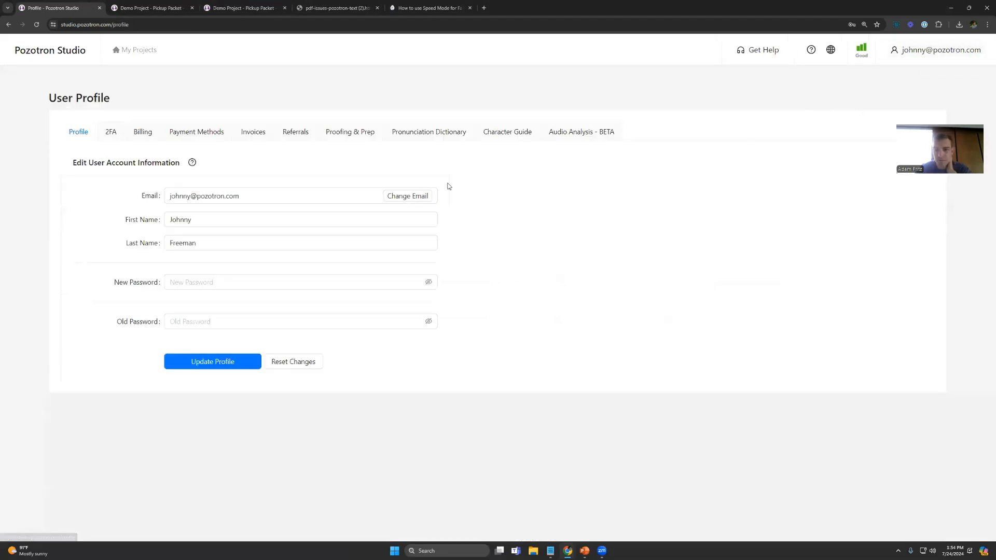
pyautogui.click(361, 136)
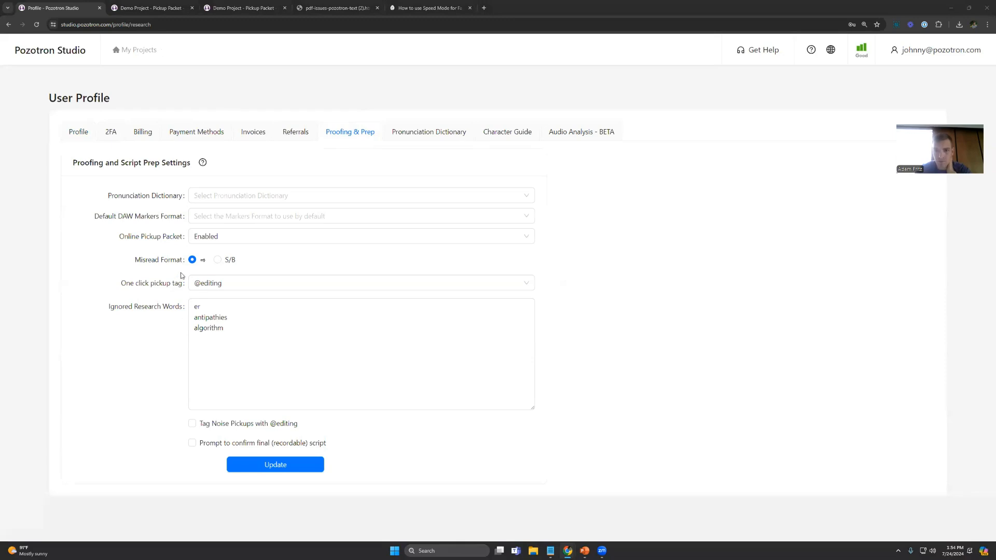
pyautogui.click(257, 197)
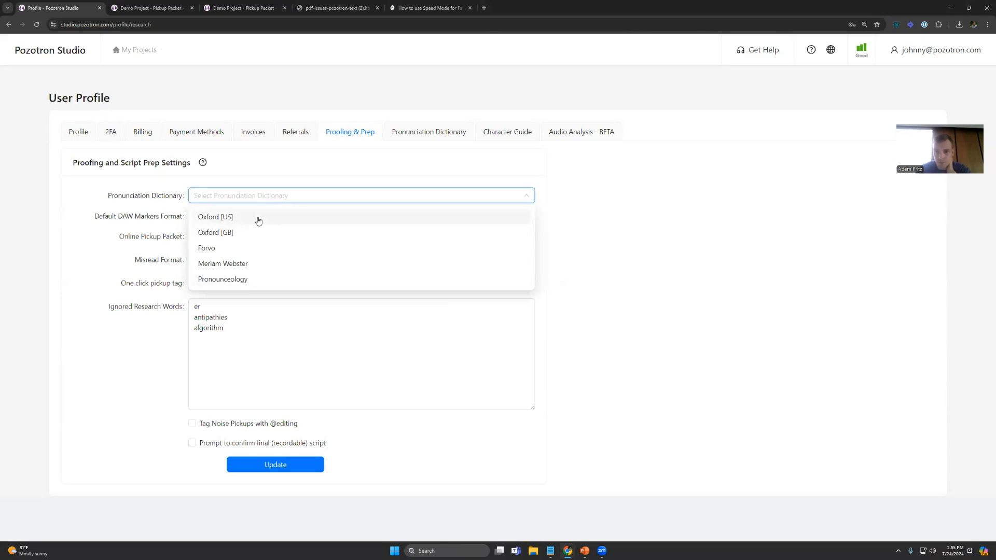
pyautogui.click(240, 265)
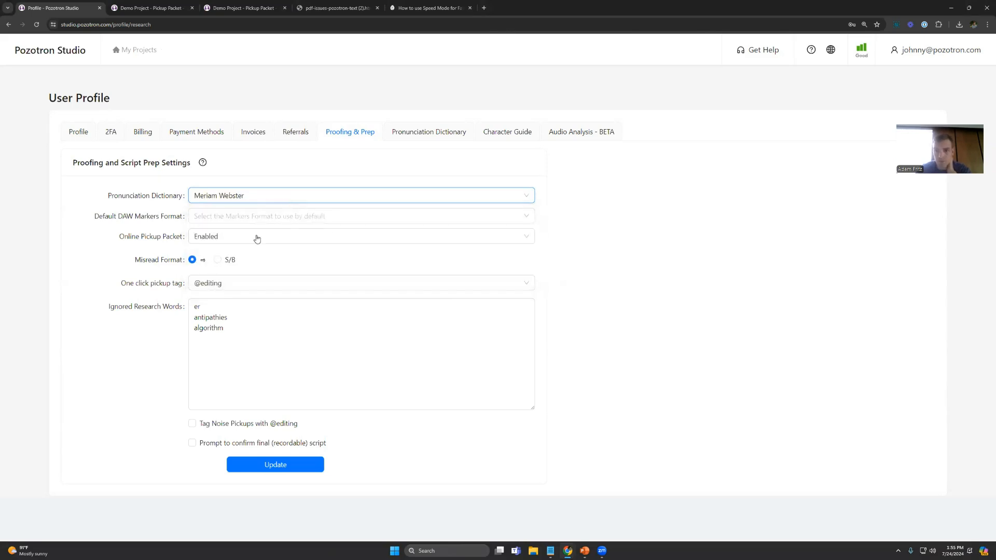
pyautogui.click(225, 221)
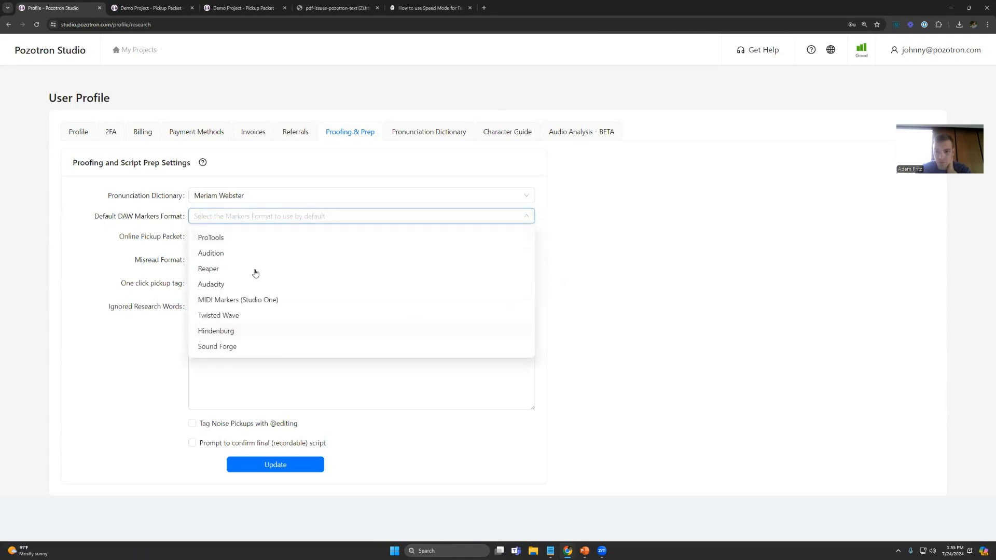
pyautogui.click(223, 286)
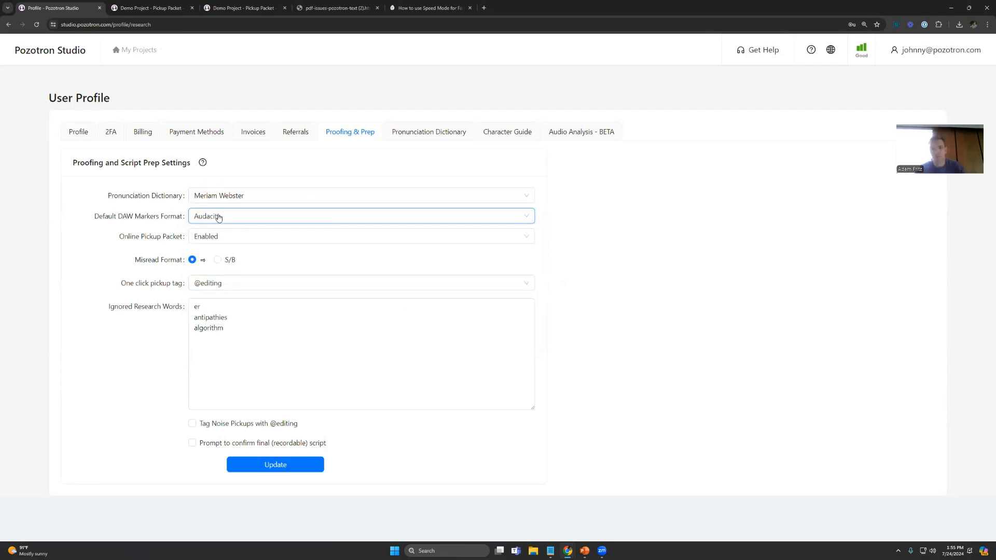
# Step: View the Online Pickup Packet choices without changing them, and set the misread format to S/B
pyautogui.click(223, 243)
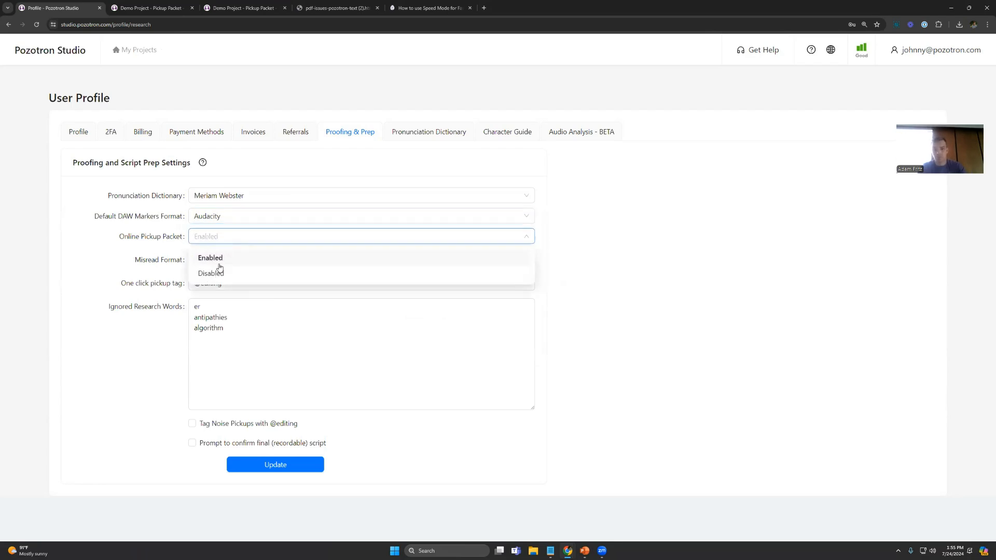
pyautogui.click(629, 257)
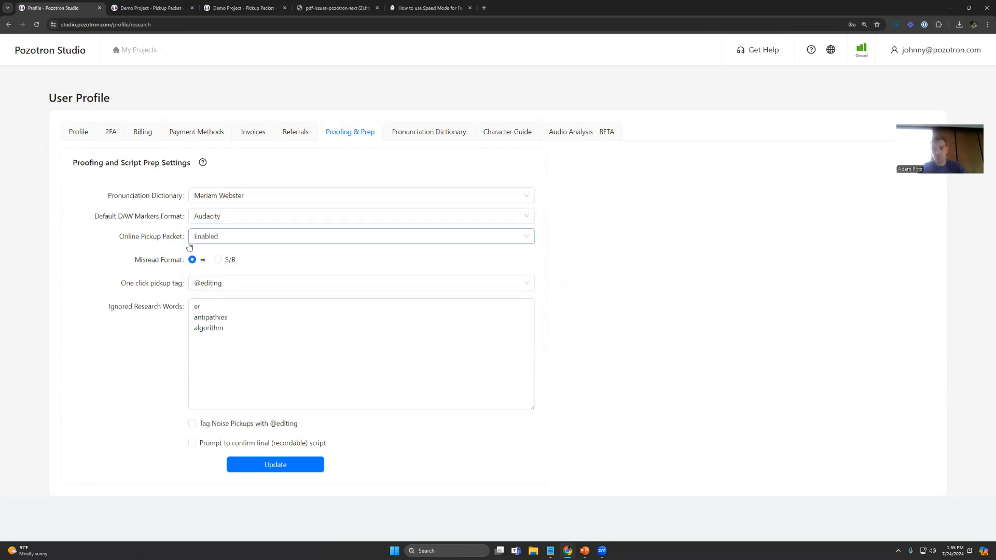
pyautogui.click(219, 260)
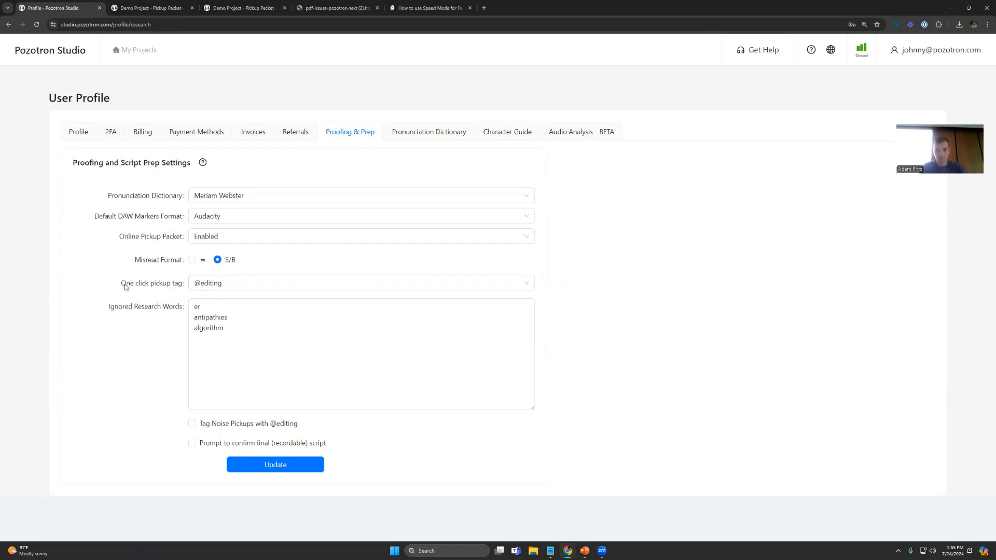
# Step: Look over the entries in the Ignored Research Words list without editing them
pyautogui.click(251, 344)
pyautogui.hotkey('ctrl', 'a')
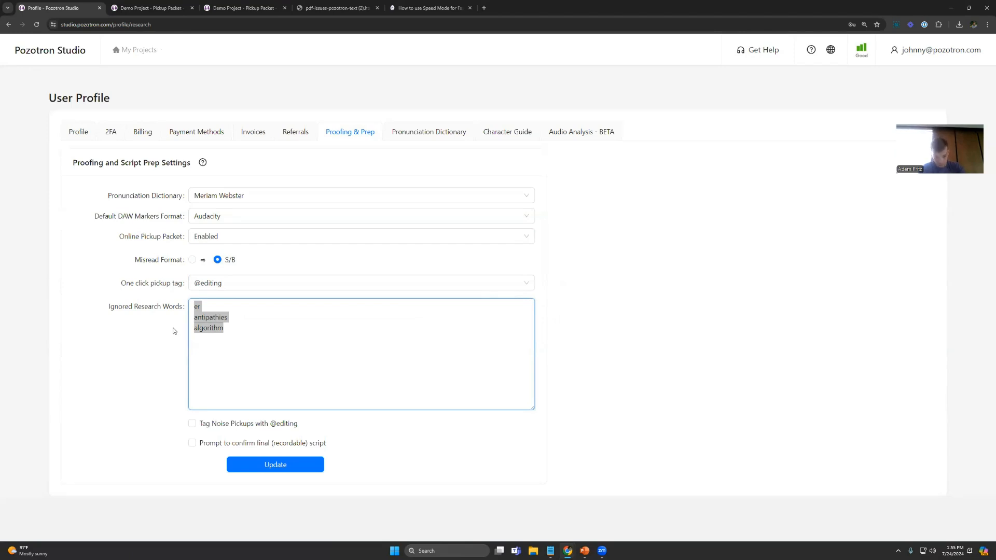
pyautogui.click(210, 305)
pyautogui.doubleClick(204, 308)
pyautogui.click(250, 339)
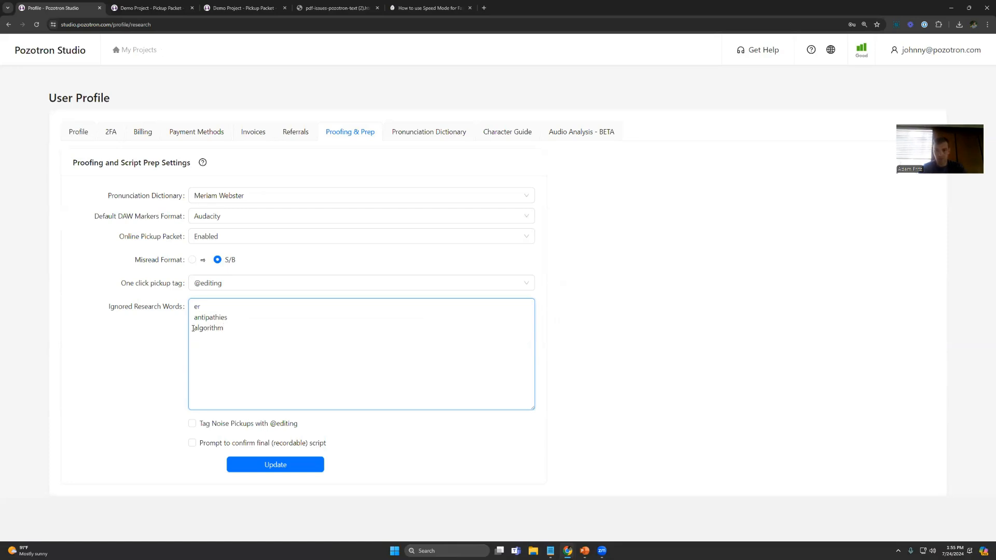
pyautogui.click(222, 425)
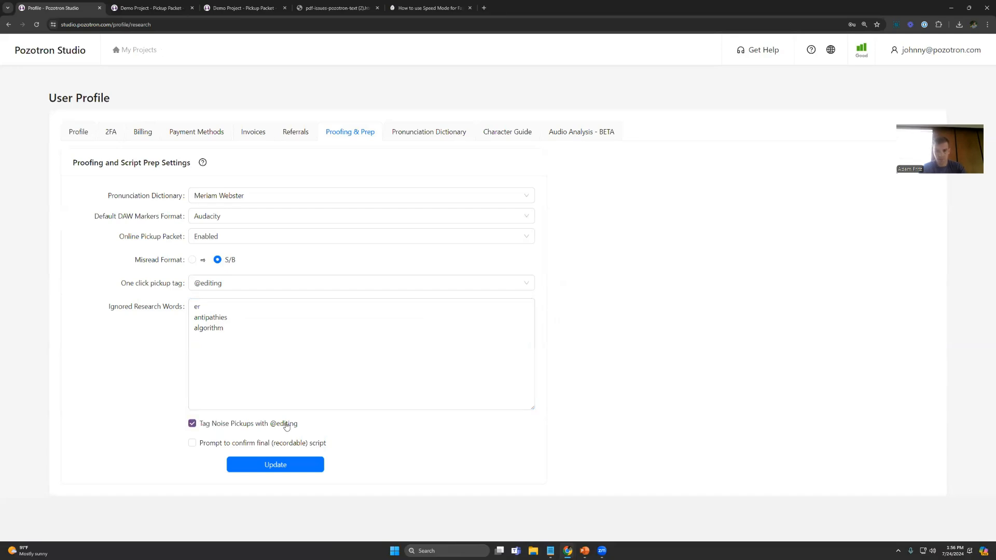
pyautogui.click(288, 403)
pyautogui.click(204, 447)
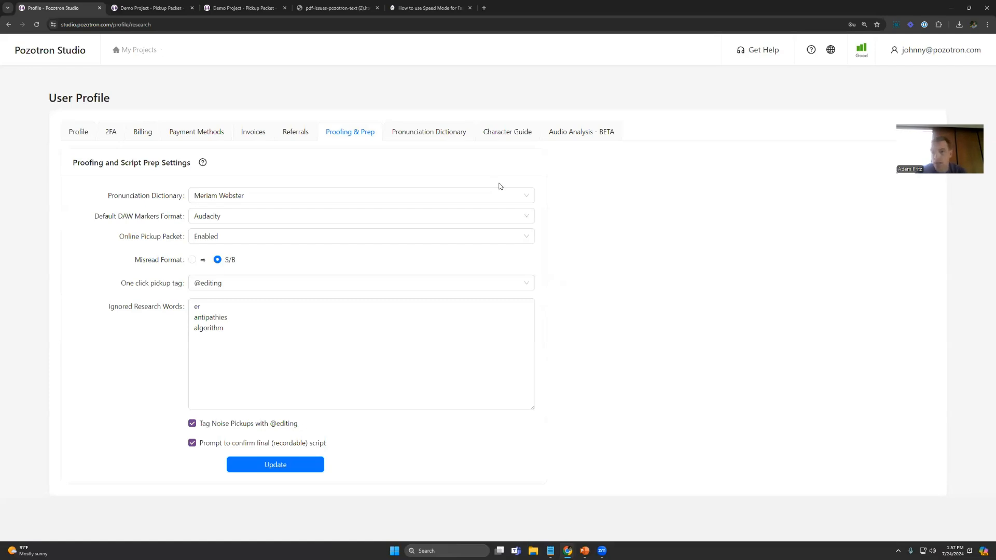
# Step: Return to Demo Project and view its Annotation Filter with Pauses selected to filter out, cancelling without applying it
pyautogui.click(141, 50)
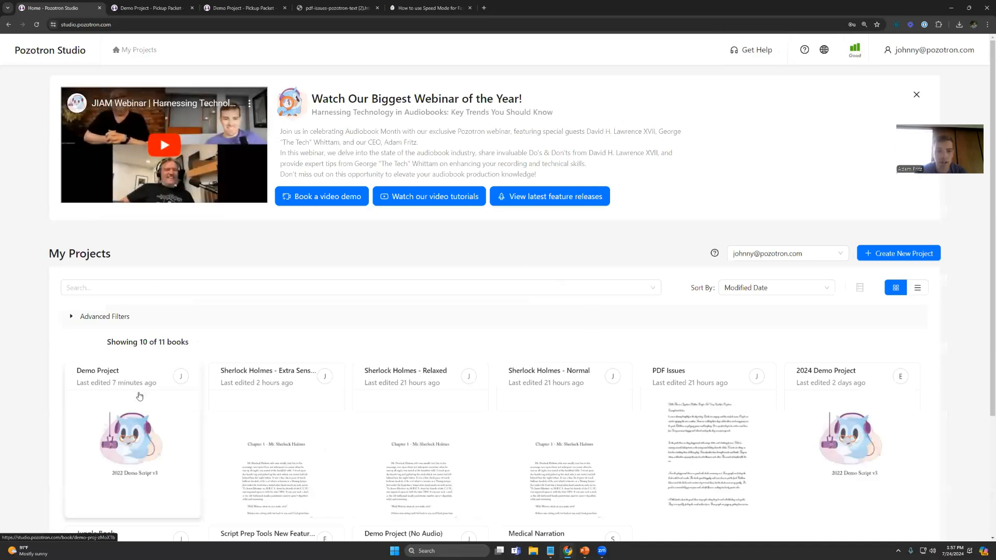
pyautogui.click(139, 396)
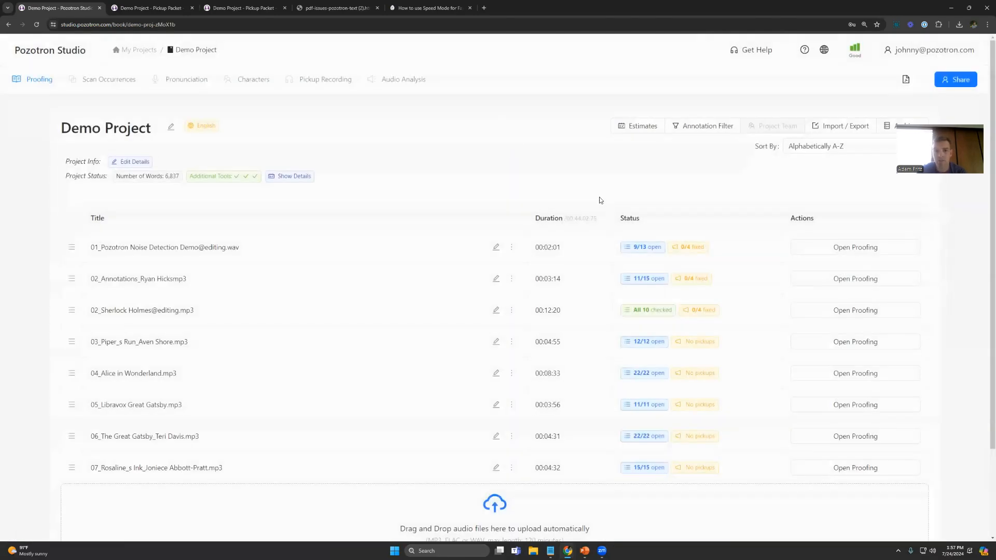
pyautogui.click(692, 127)
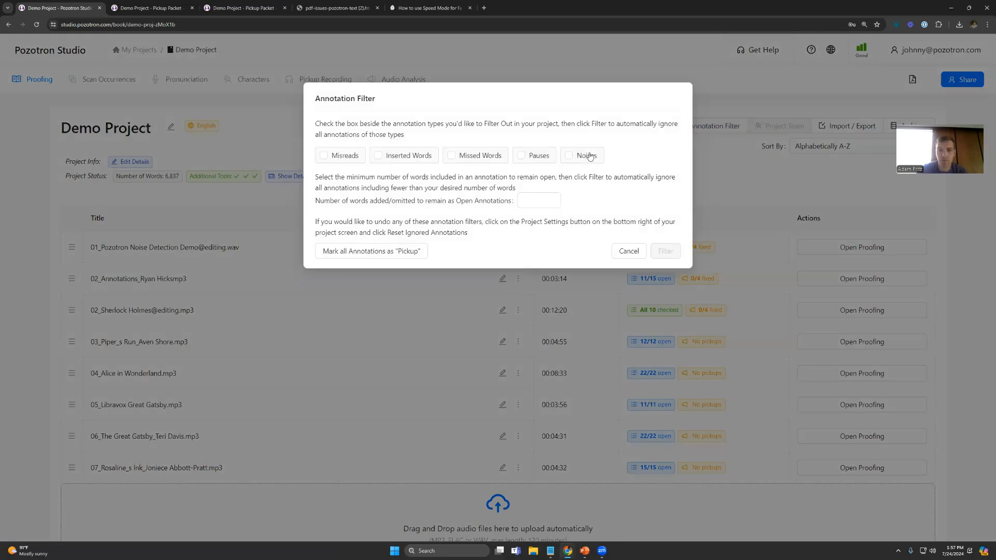
pyautogui.click(534, 158)
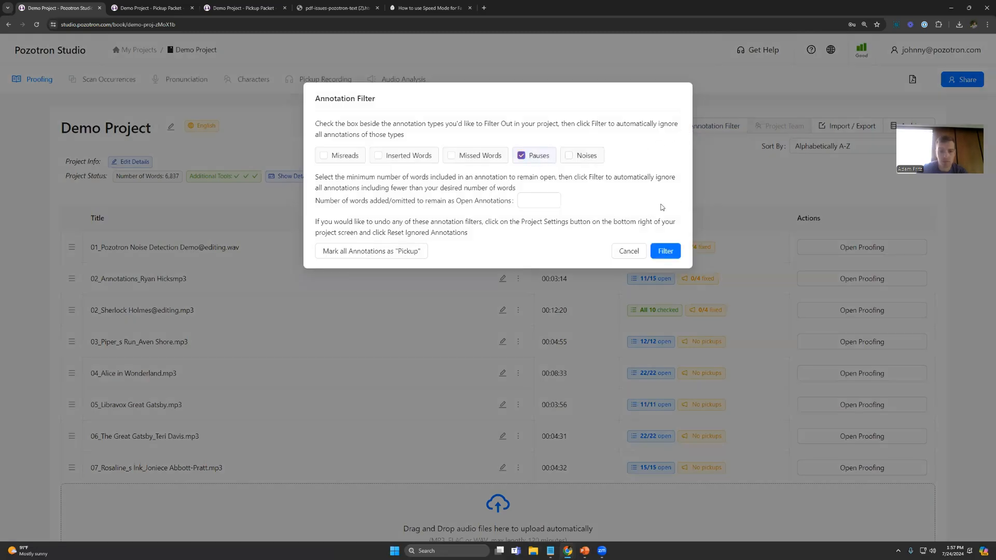
pyautogui.click(629, 252)
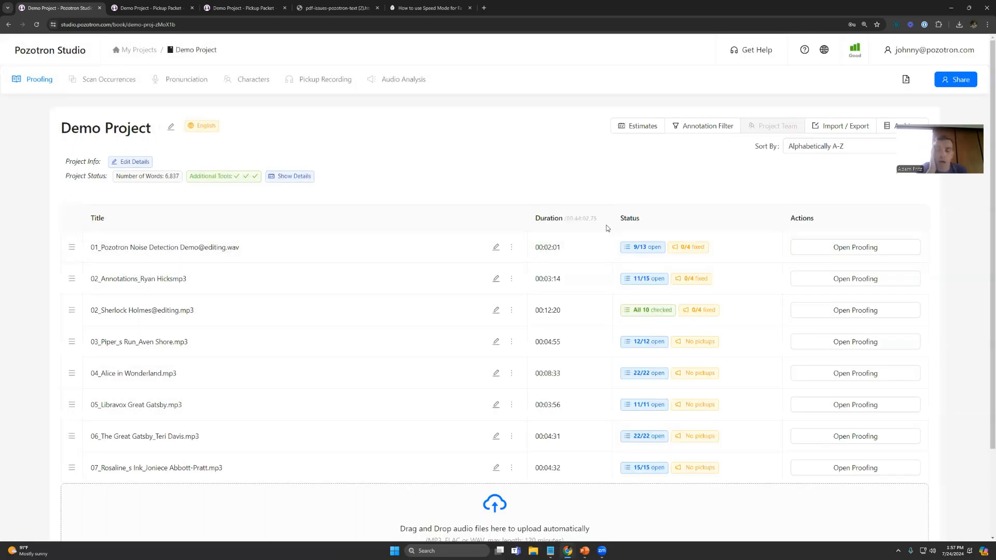